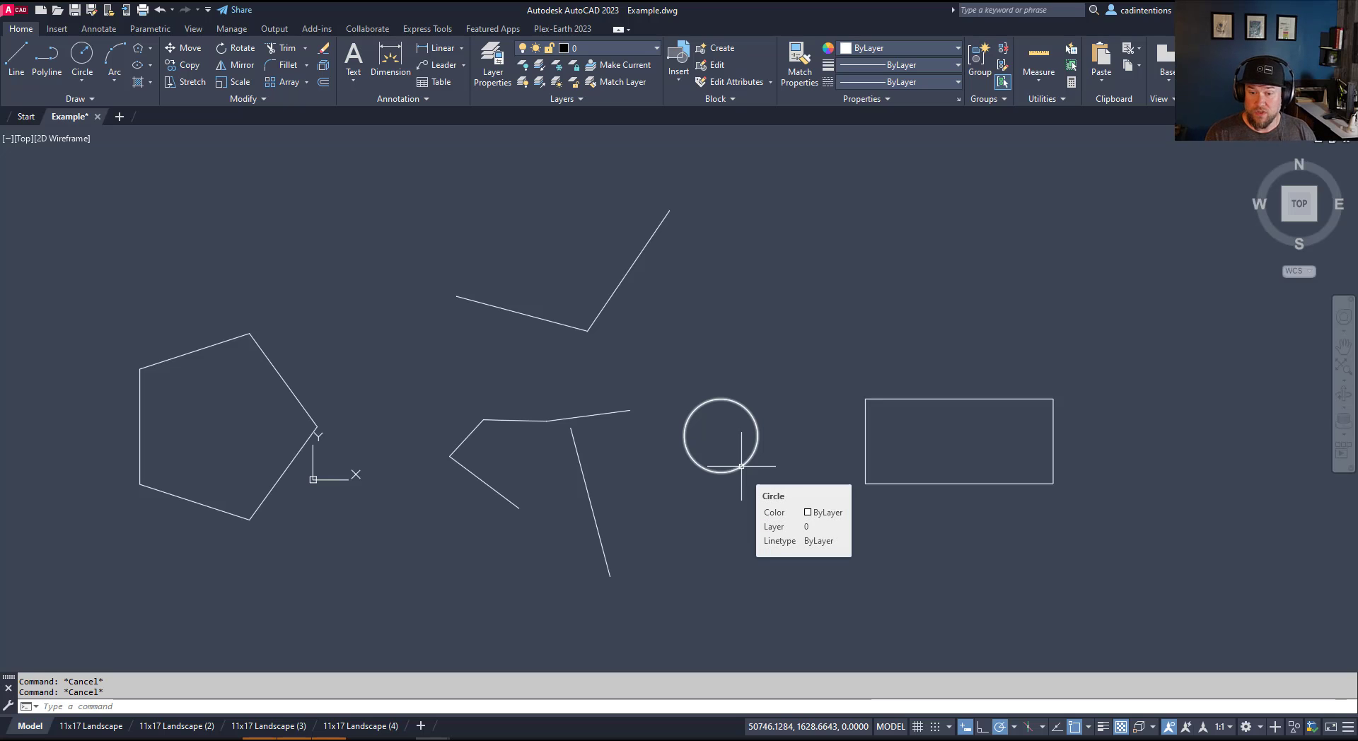
Step: Toggle object snapping off and on with F3 and the status-bar button while panning the view
{"action": "middle_click_drag", "start_coordinate": [812, 540], "coordinate": [782, 511]}
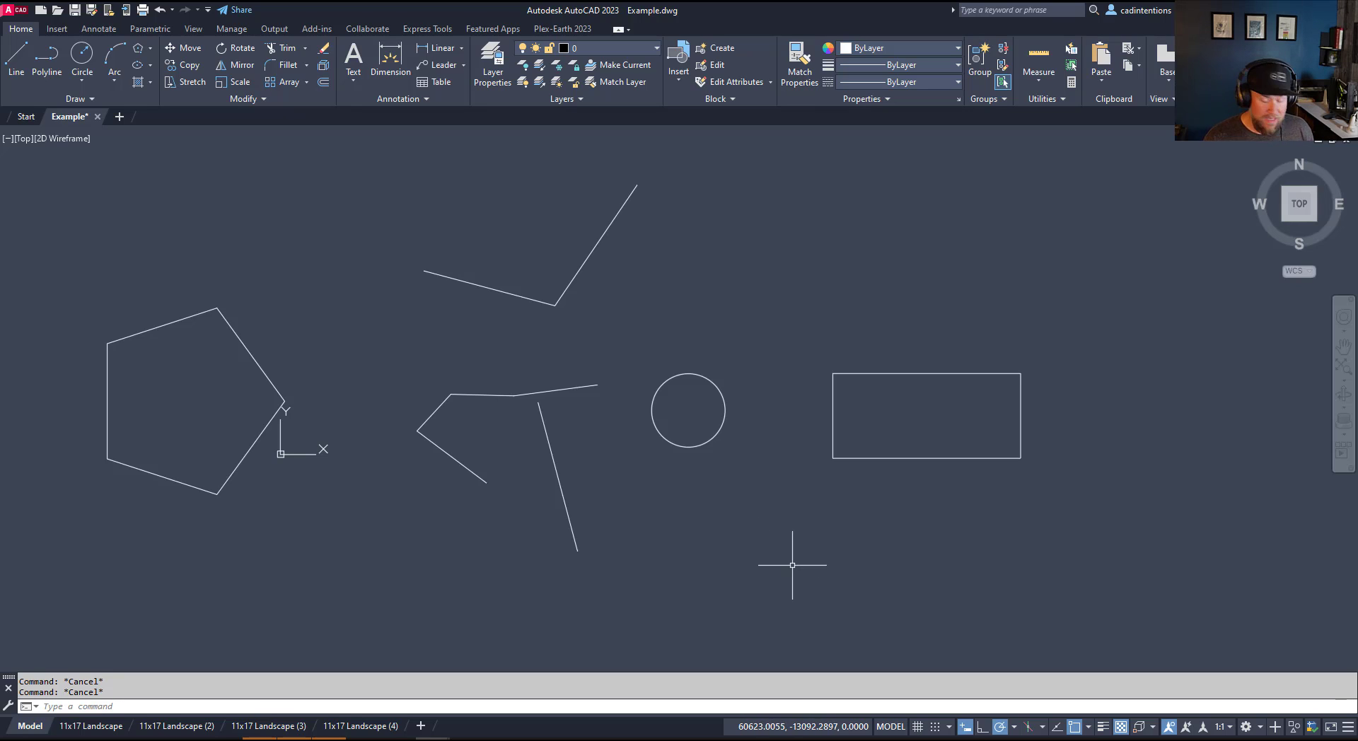
{"action": "key", "text": "F3"}
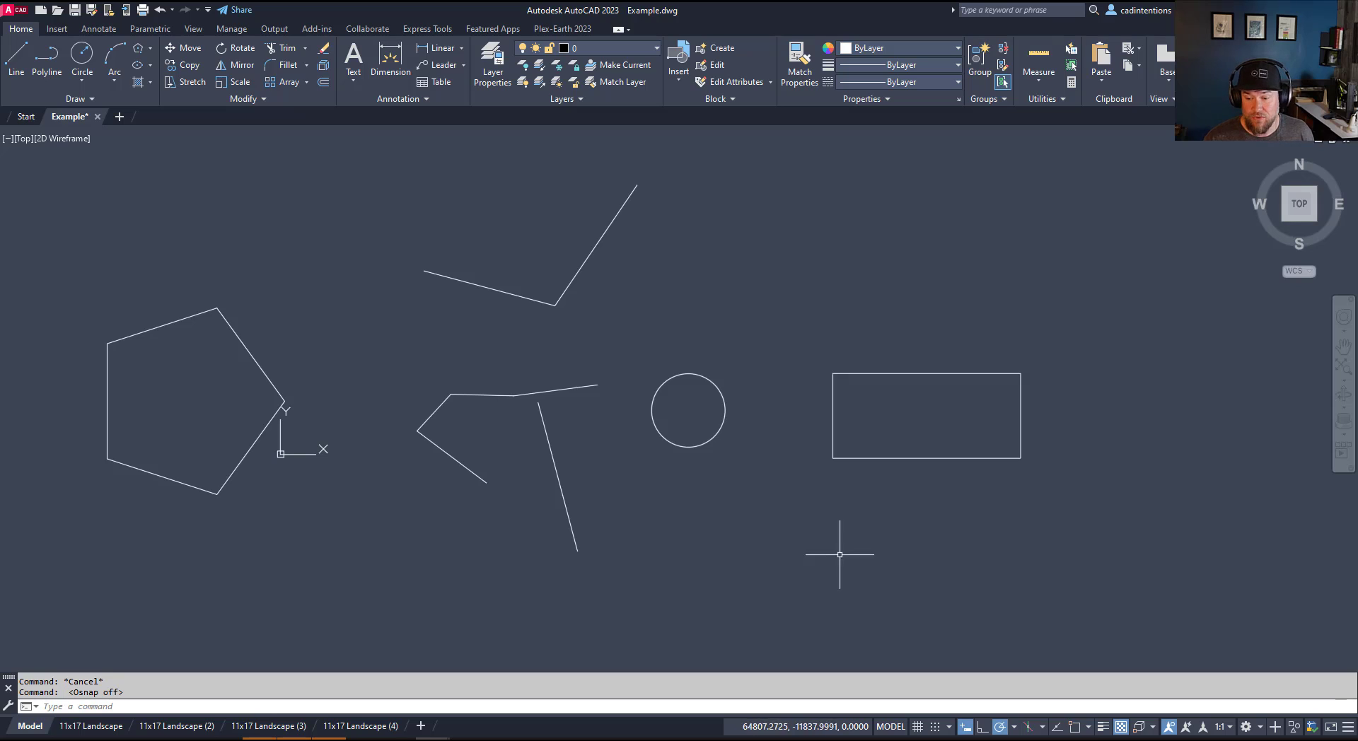
{"action": "key", "text": "F3"}
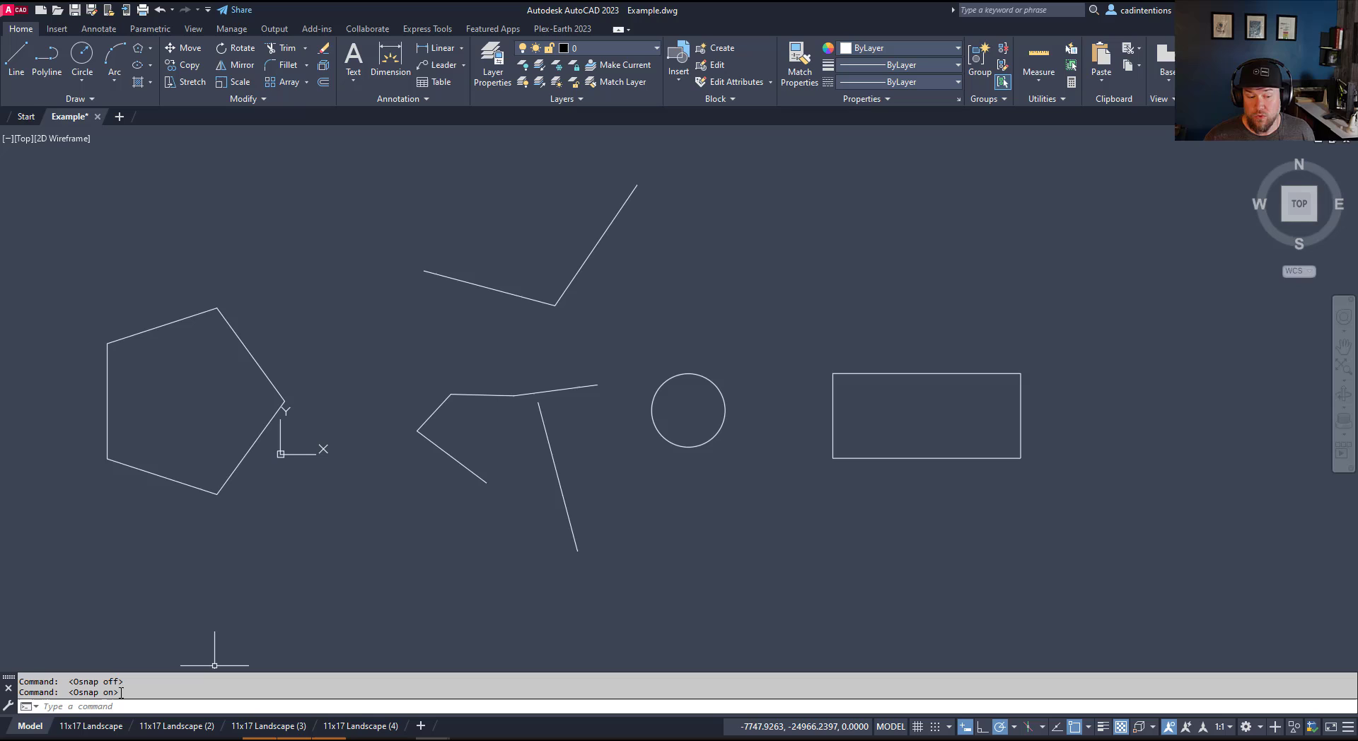
{"action": "key", "text": "F3"}
{"action": "key", "text": "F3"}
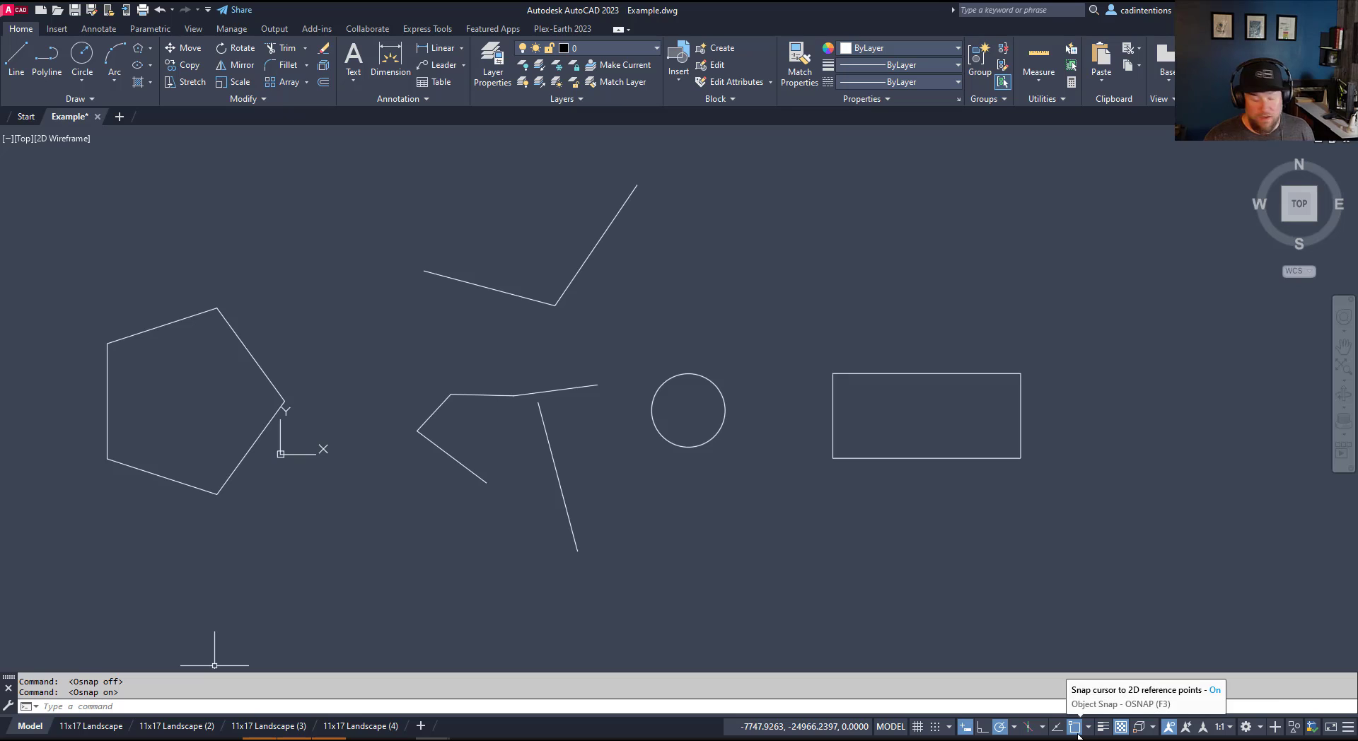
{"action": "left_click", "coordinate": [1076, 729]}
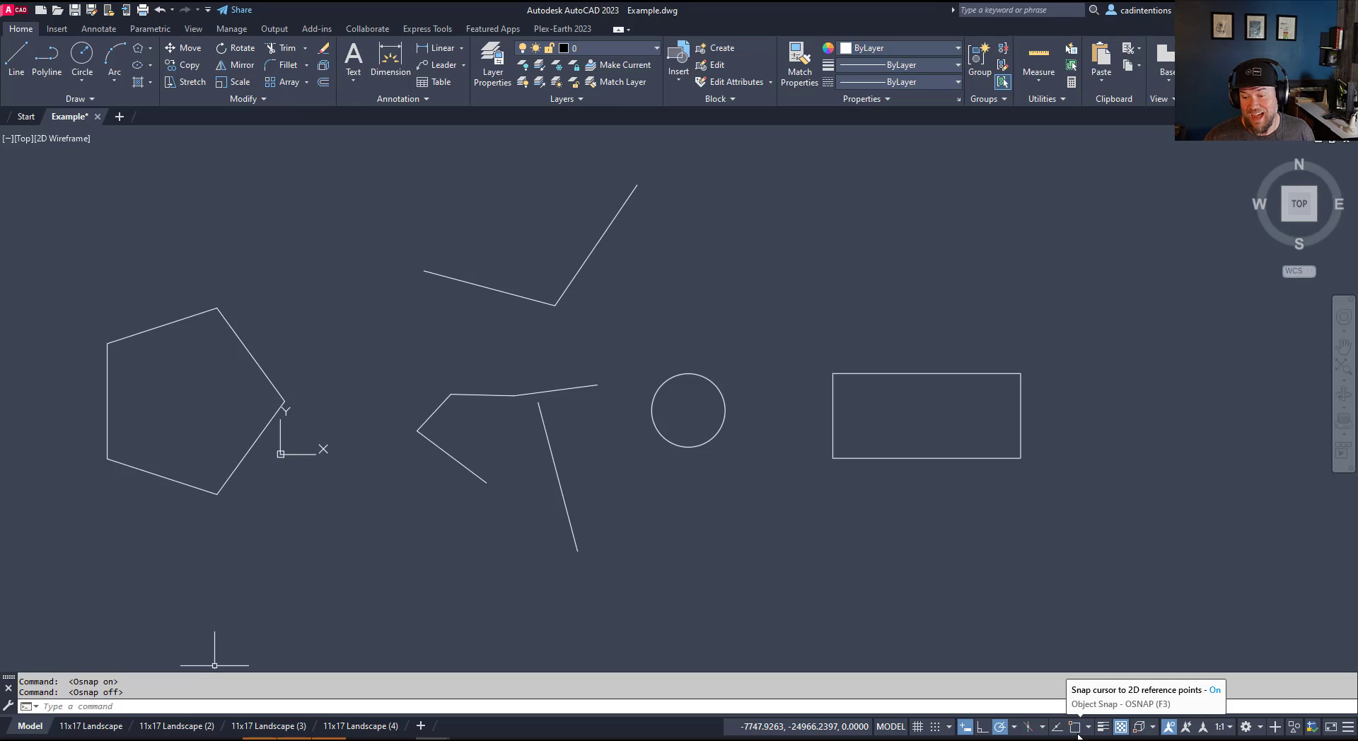
{"action": "left_click", "coordinate": [1076, 729]}
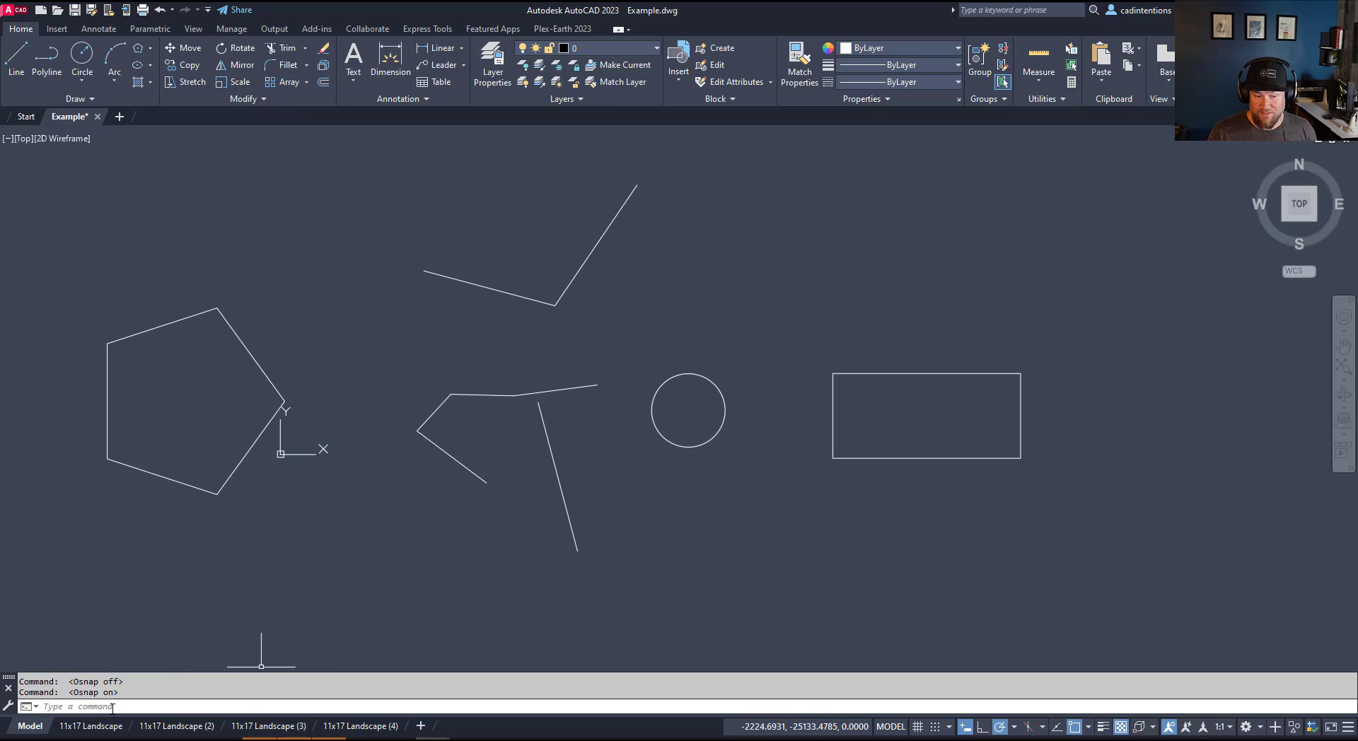
{"action": "middle_click_drag", "start_coordinate": [752, 581], "coordinate": [703, 547]}
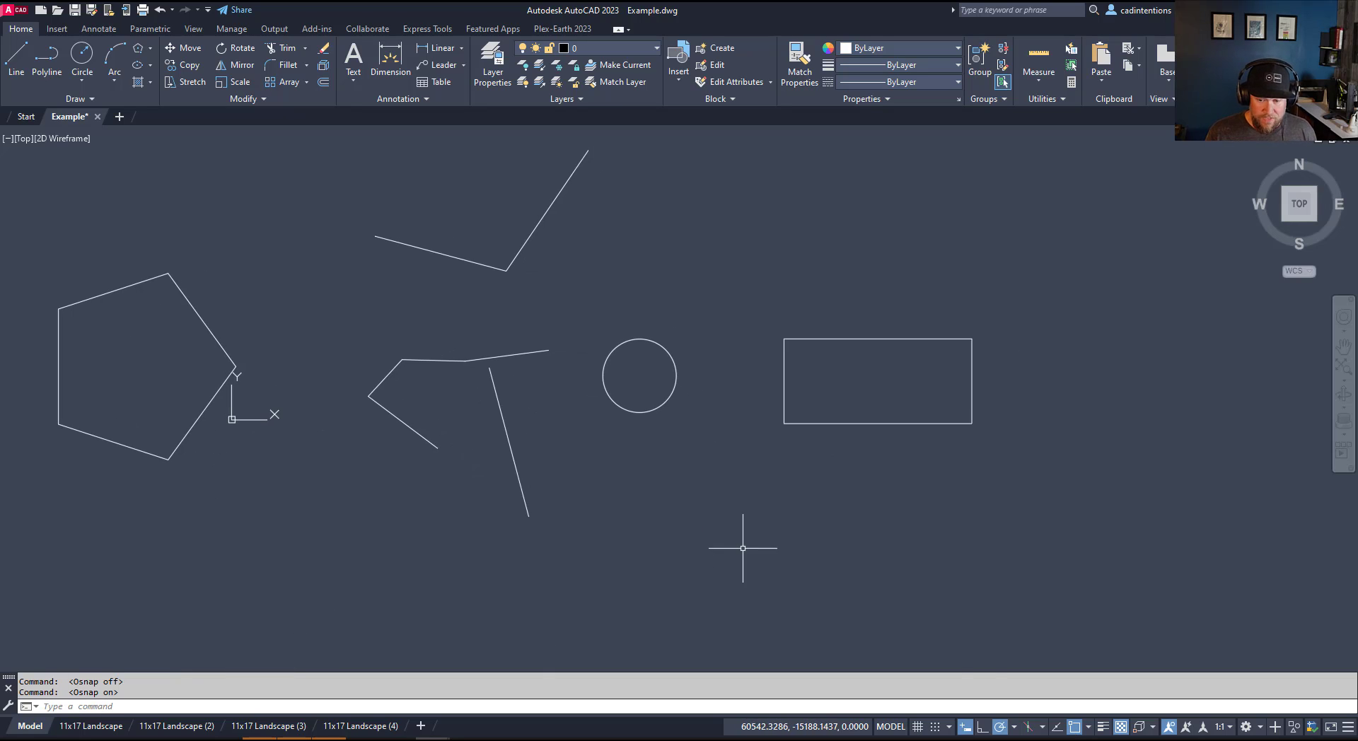
Step: Enable Center object snap and draw a slanted polyline segment from the rectangle's top midpoint
{"action": "left_click", "coordinate": [1089, 733]}
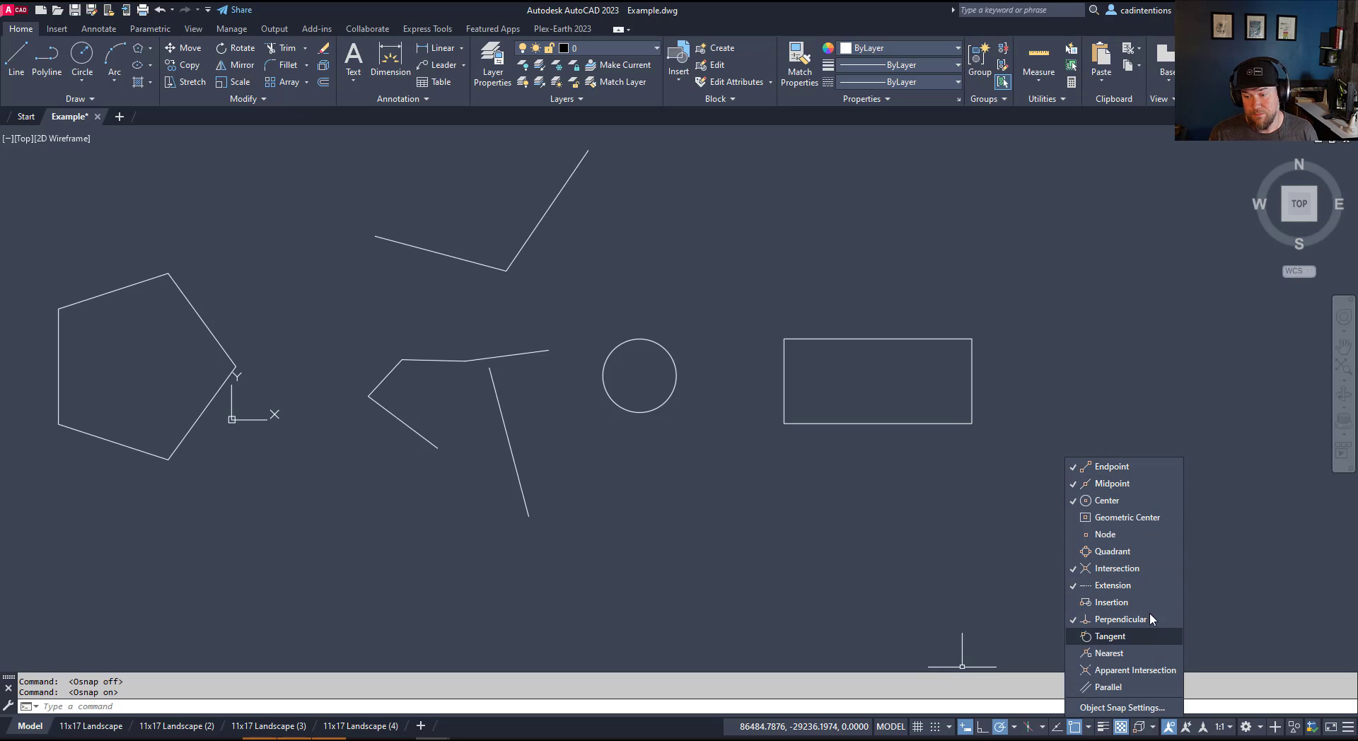
{"action": "left_click", "coordinate": [1103, 502]}
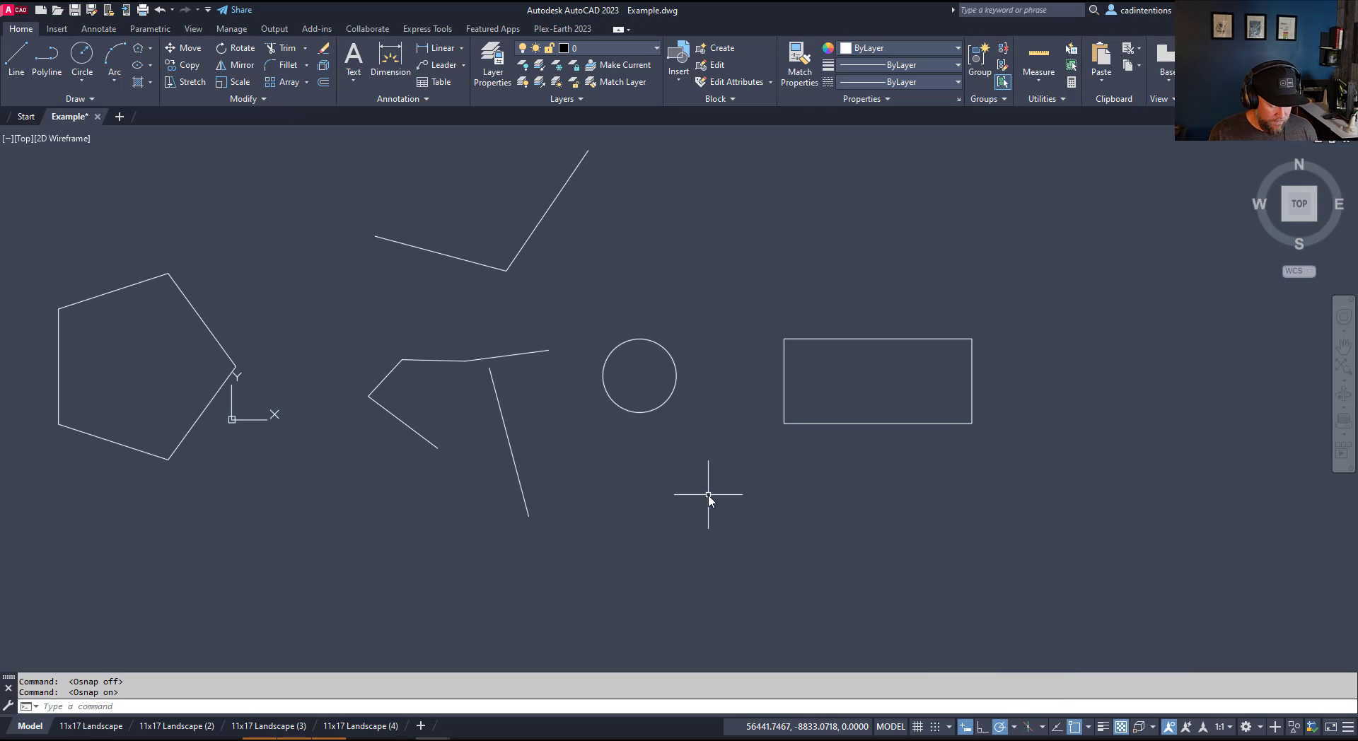
{"action": "type", "text": "p"}
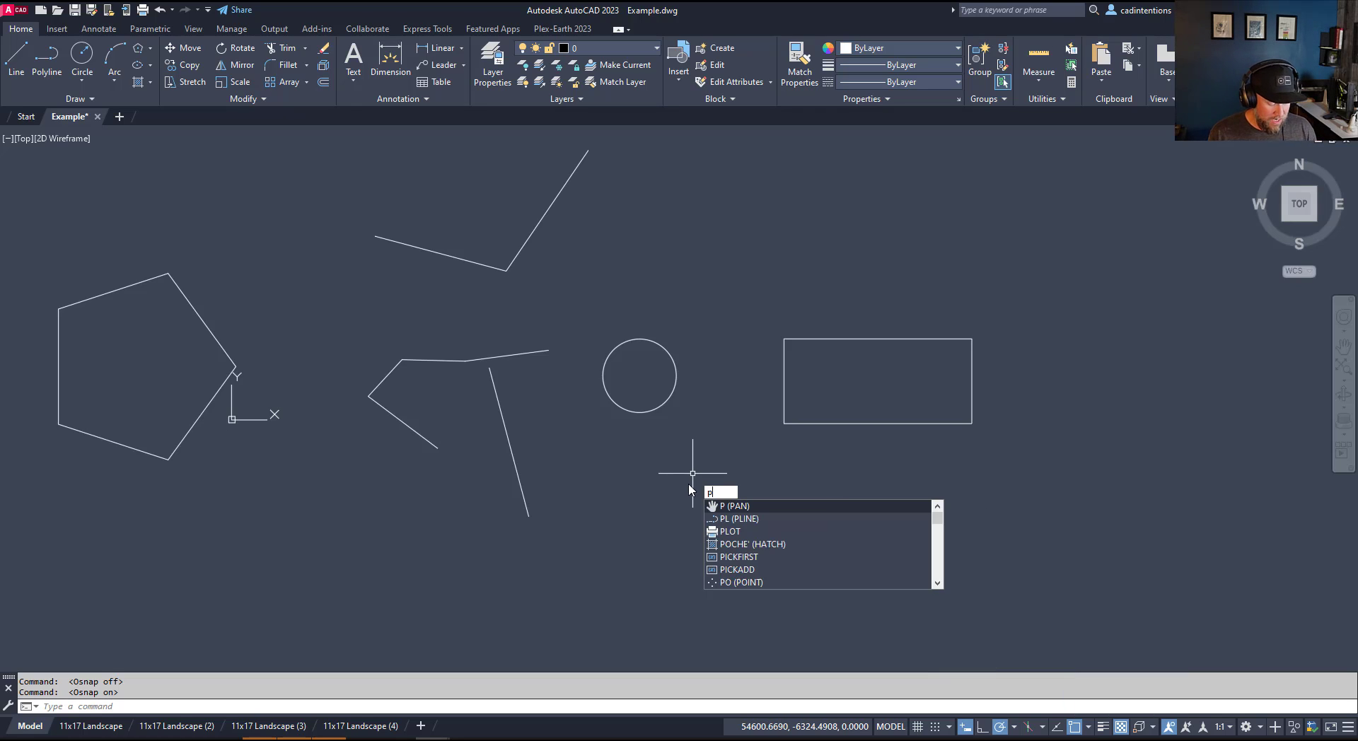
{"action": "key", "text": "Return"}
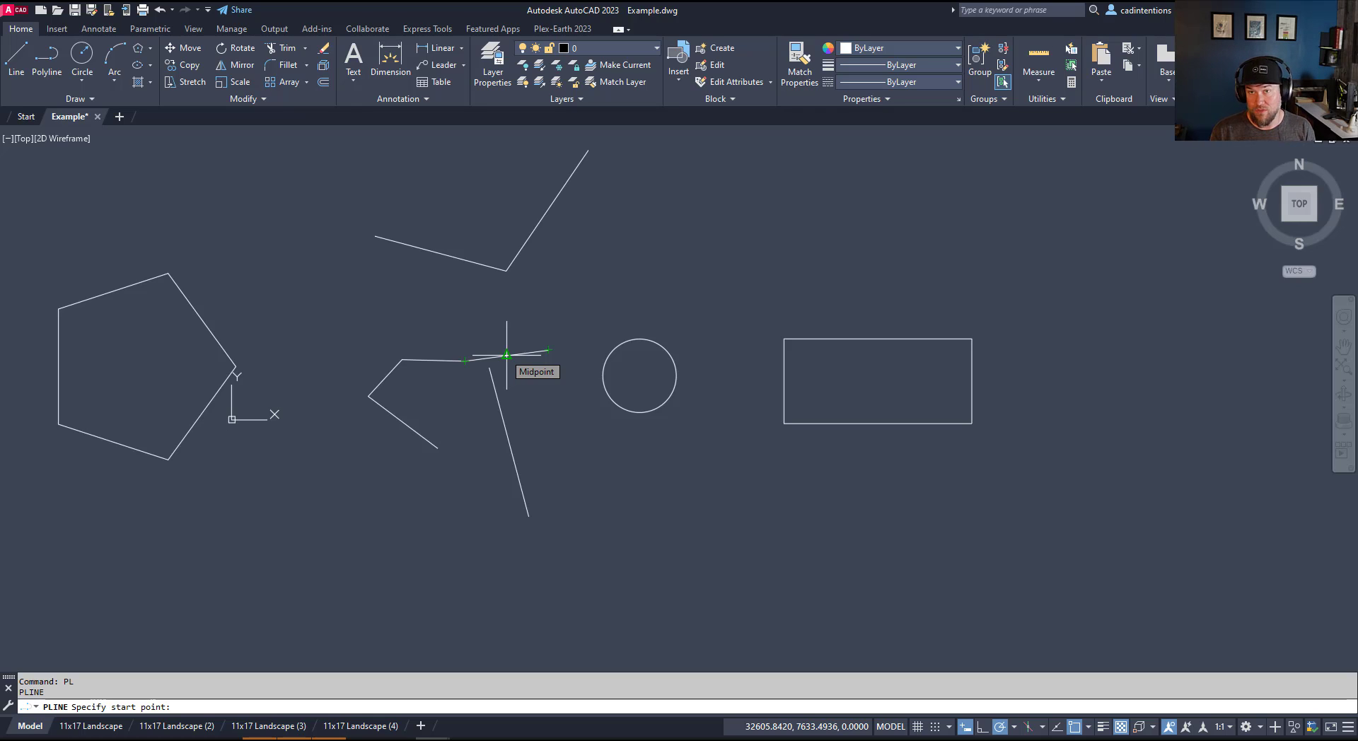
{"action": "left_click", "coordinate": [877, 338]}
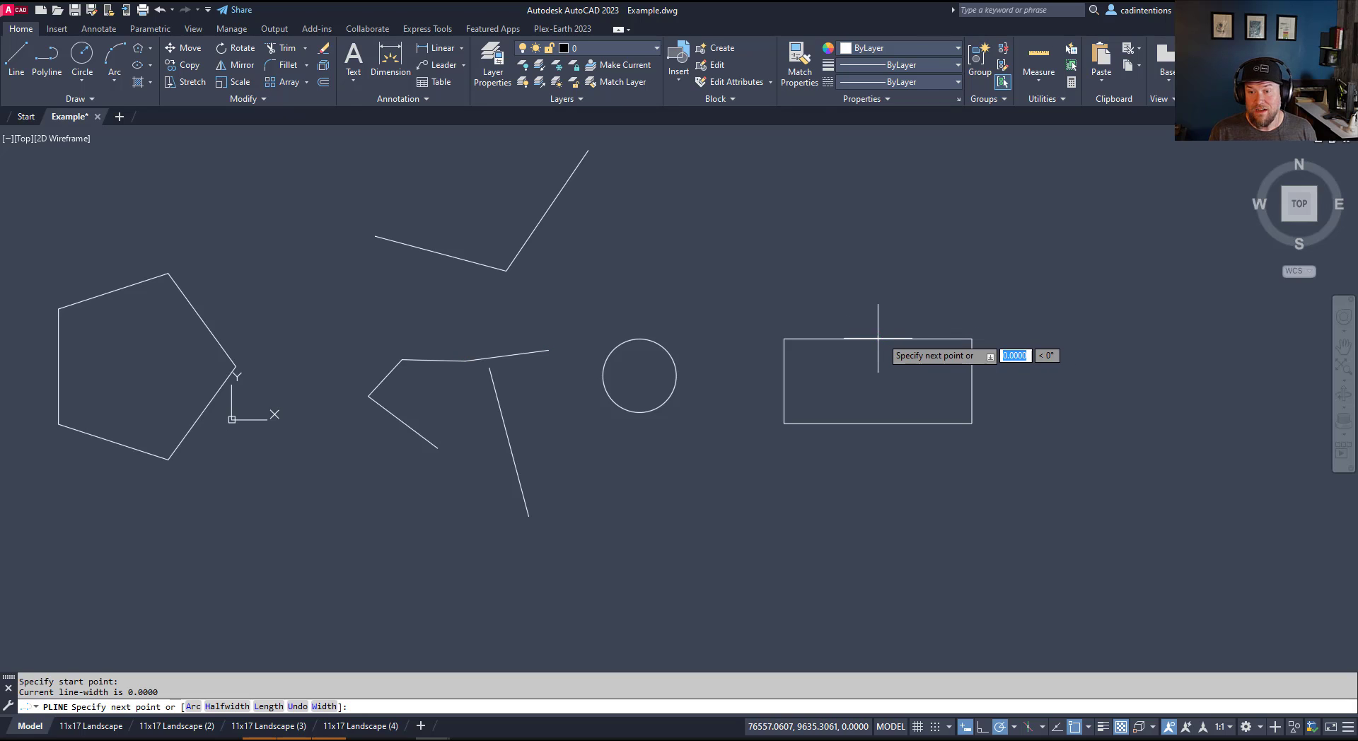
{"action": "left_click", "coordinate": [916, 236]}
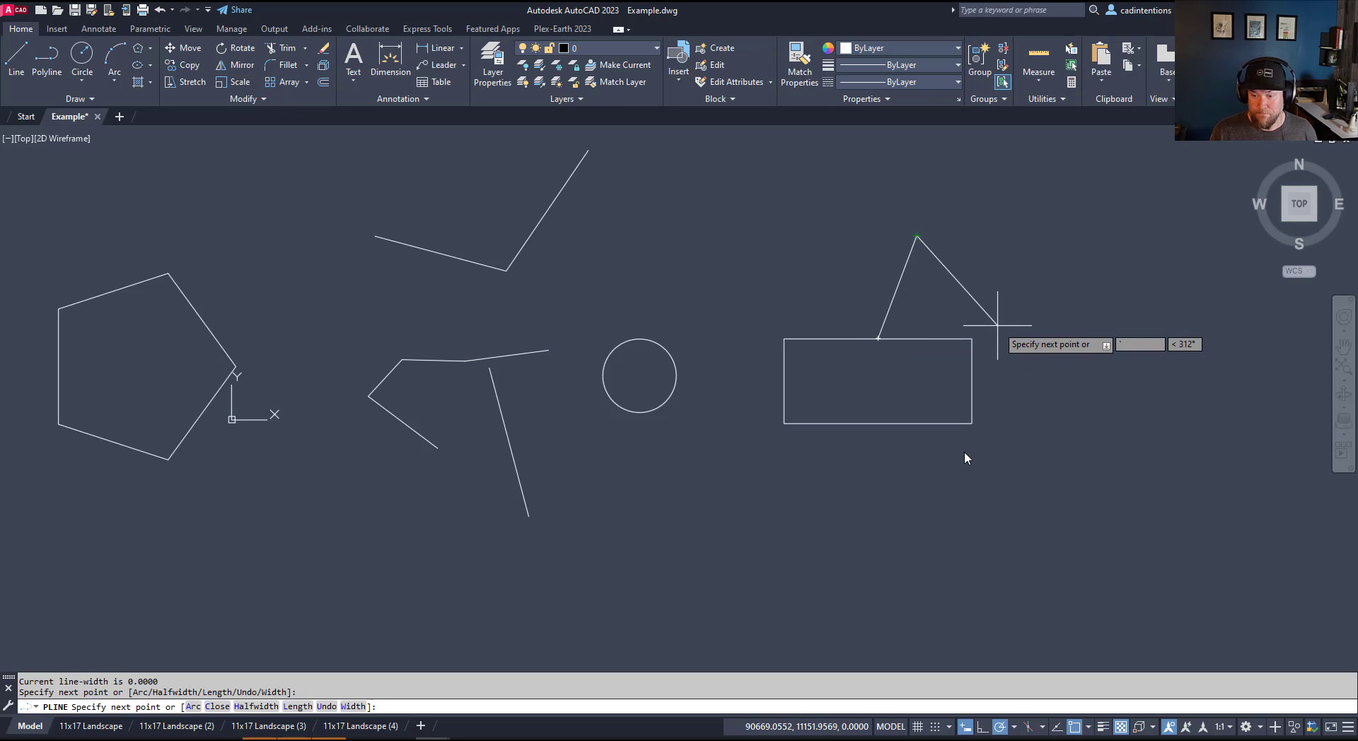
{"action": "key", "text": "Escape"}
{"action": "key", "text": "Escape"}
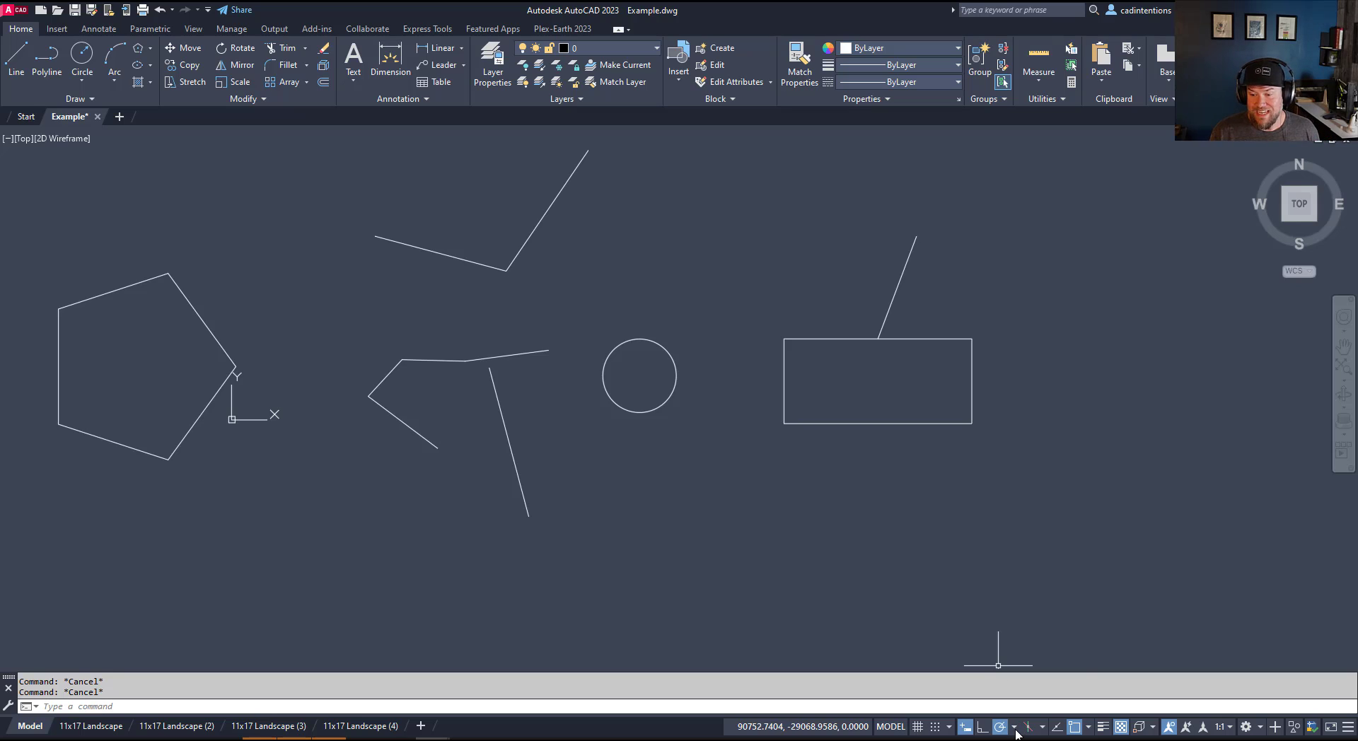
Step: Enable Geometric Center snapping and draw a short line from the circle's centre
{"action": "left_click", "coordinate": [1016, 727]}
{"action": "left_click", "coordinate": [1088, 727]}
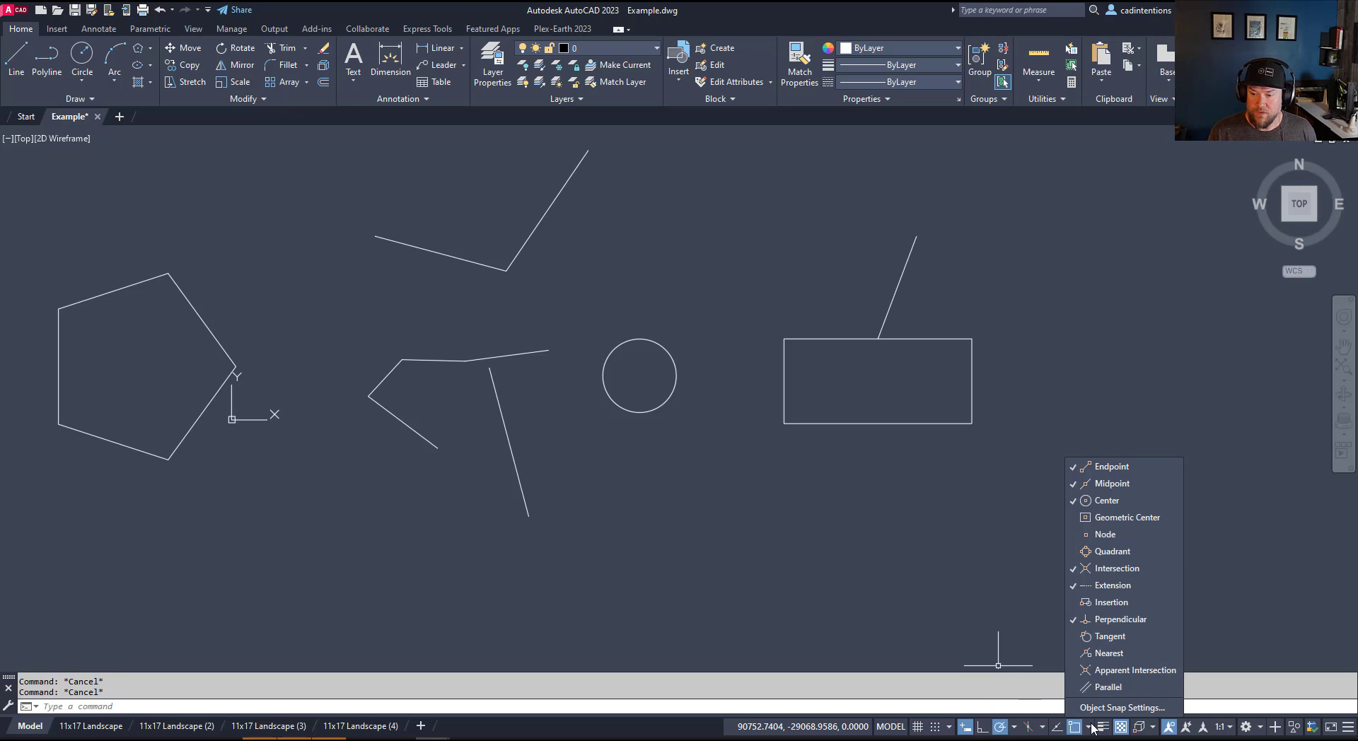
{"action": "left_click", "coordinate": [1113, 523]}
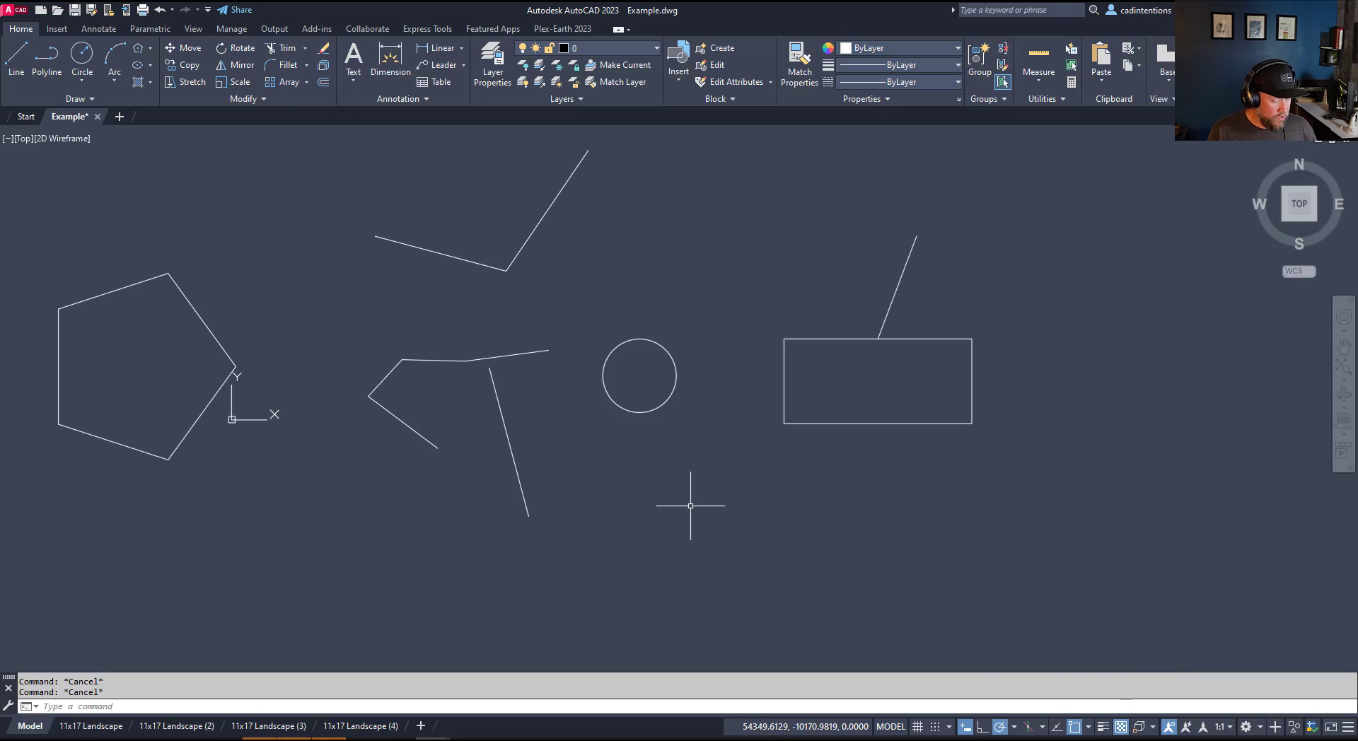
{"action": "type", "text": "pl"}
{"action": "key", "text": "Return"}
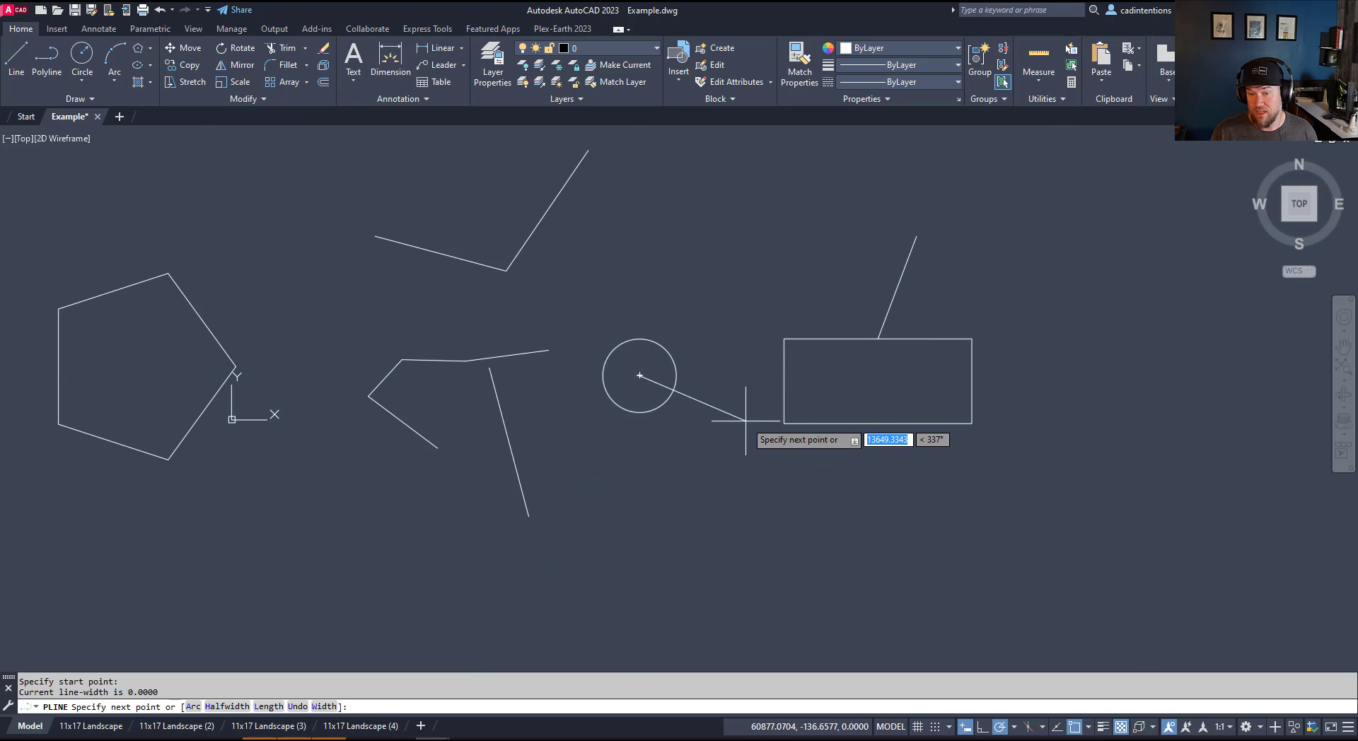
{"action": "key", "text": "Escape"}
Step: Draw a second short polyline starting at the pentagon's geometric centre
{"action": "middle_click_drag", "start_coordinate": [455, 437], "coordinate": [503, 495]}
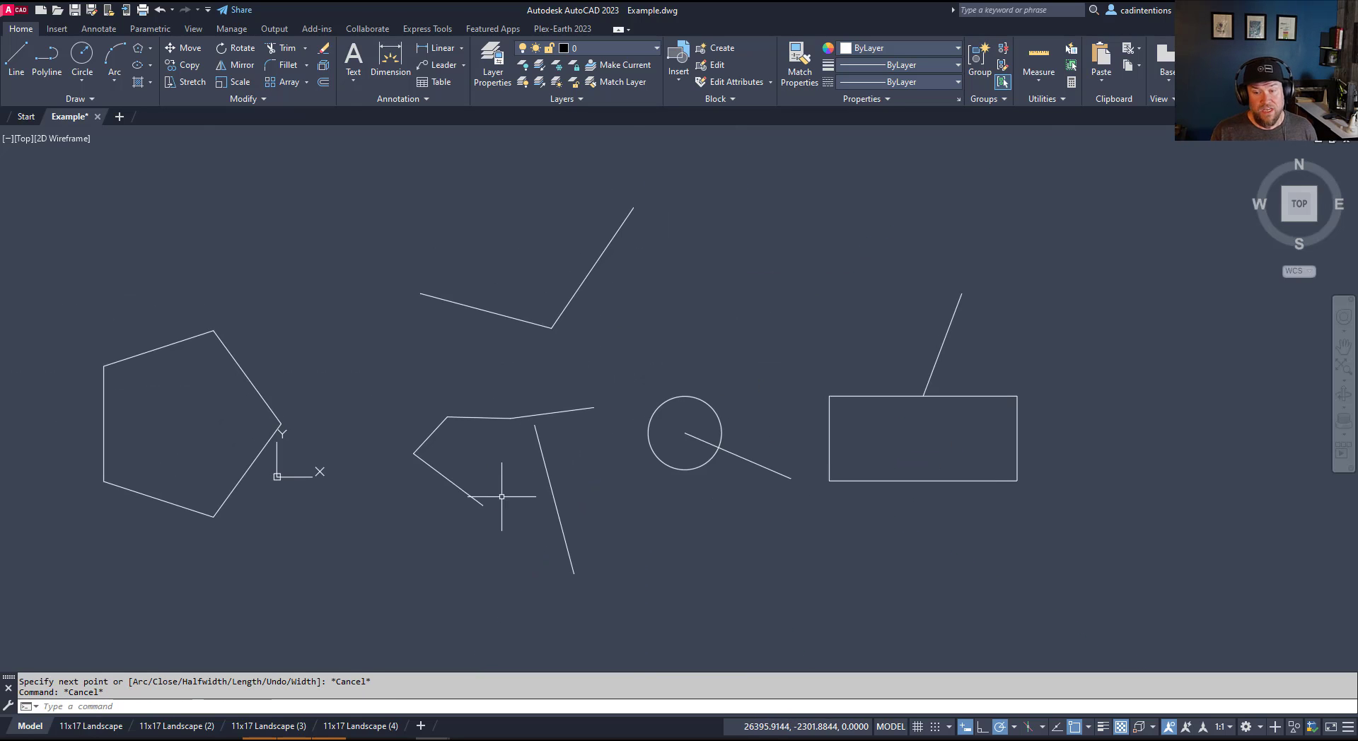
{"action": "key", "text": "Return"}
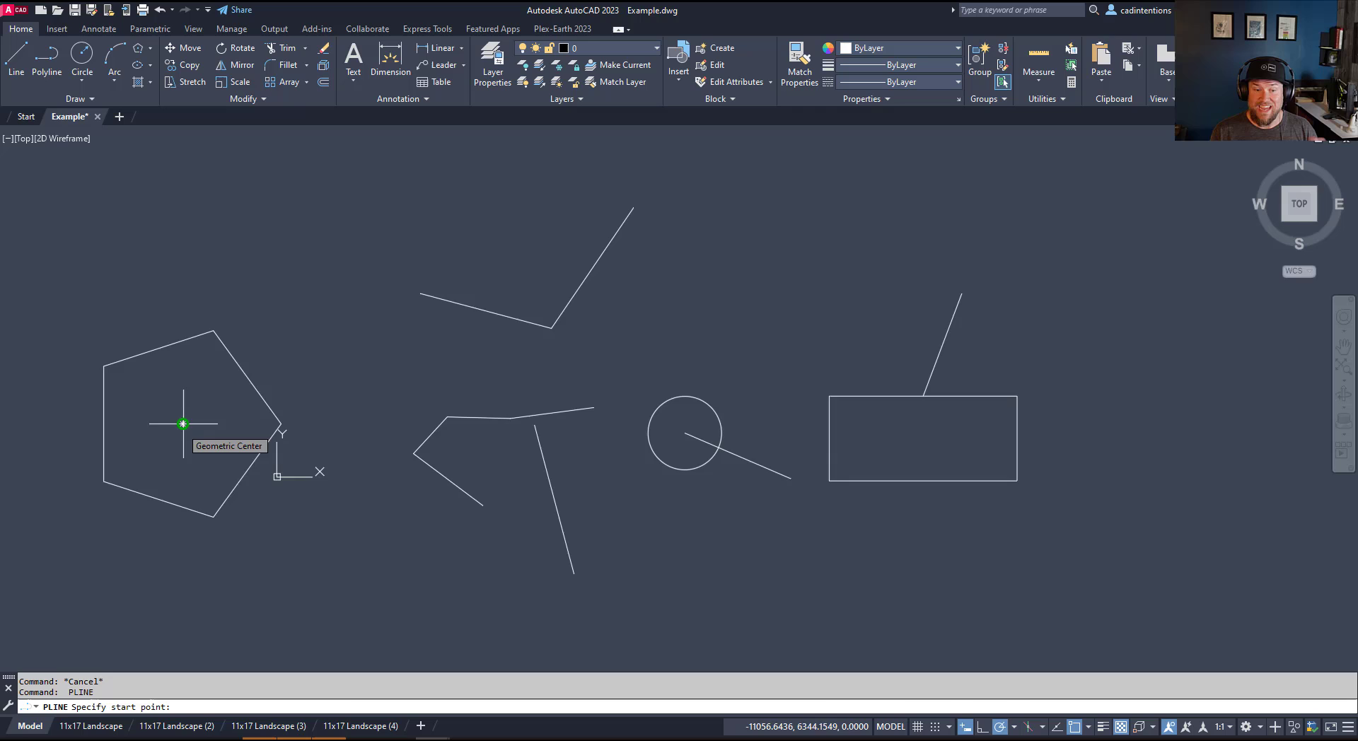
{"action": "left_click", "coordinate": [183, 424]}
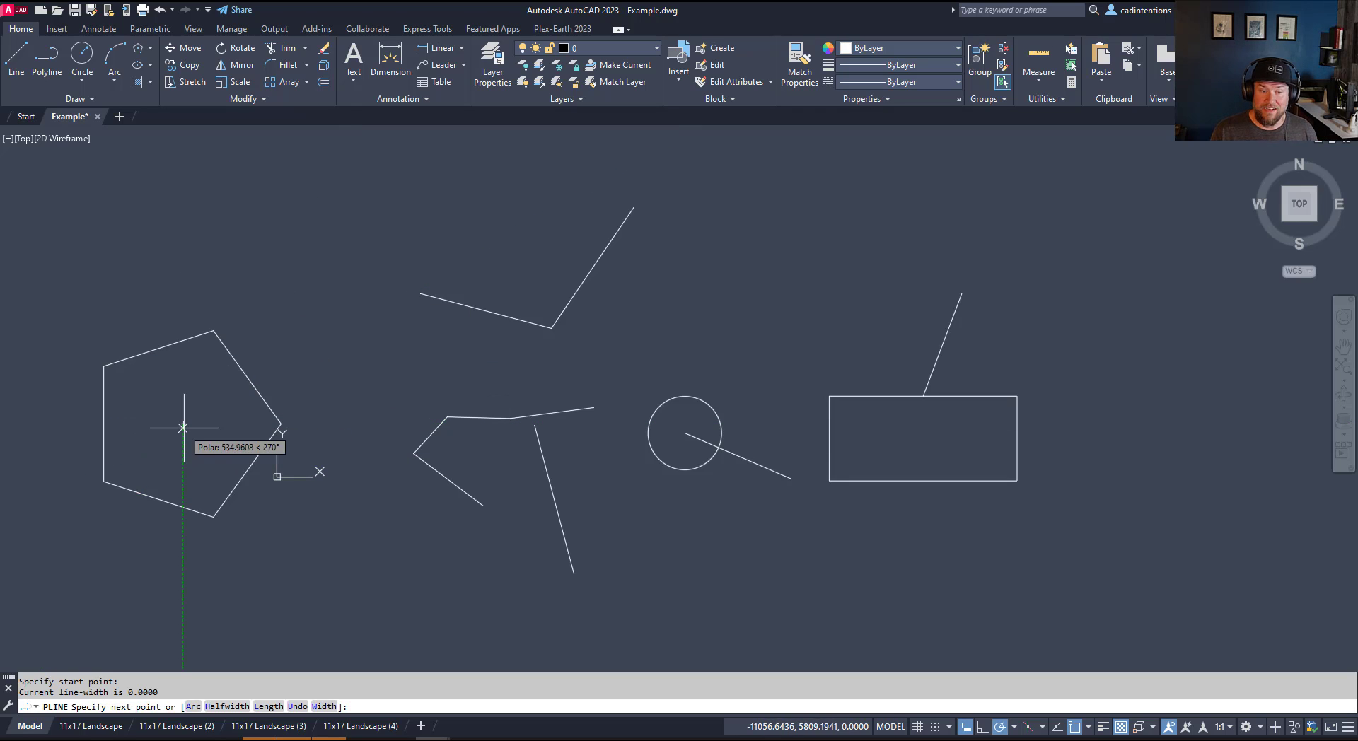
{"action": "key", "text": "Escape"}
{"action": "key", "text": "Escape"}
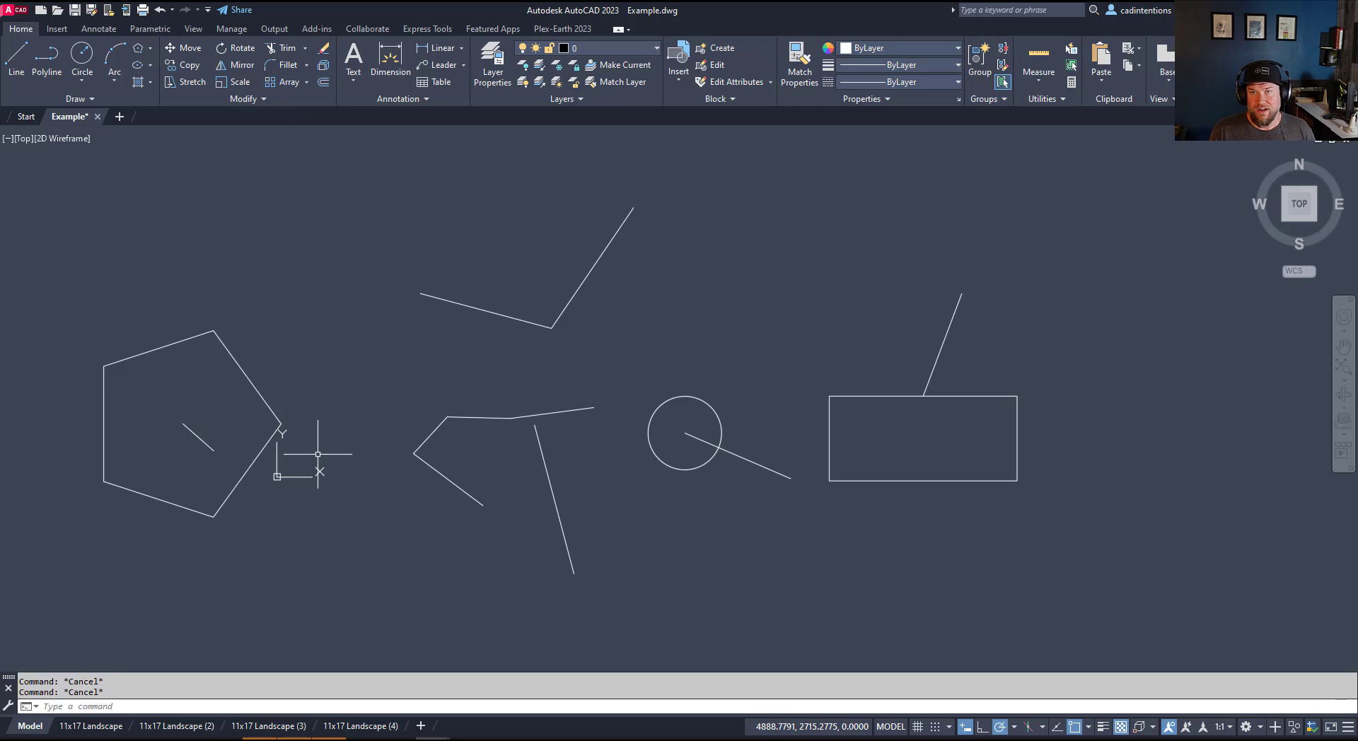
Step: Review the object snap mode list and switch object snapping off with F3
{"action": "left_click", "coordinate": [1089, 728]}
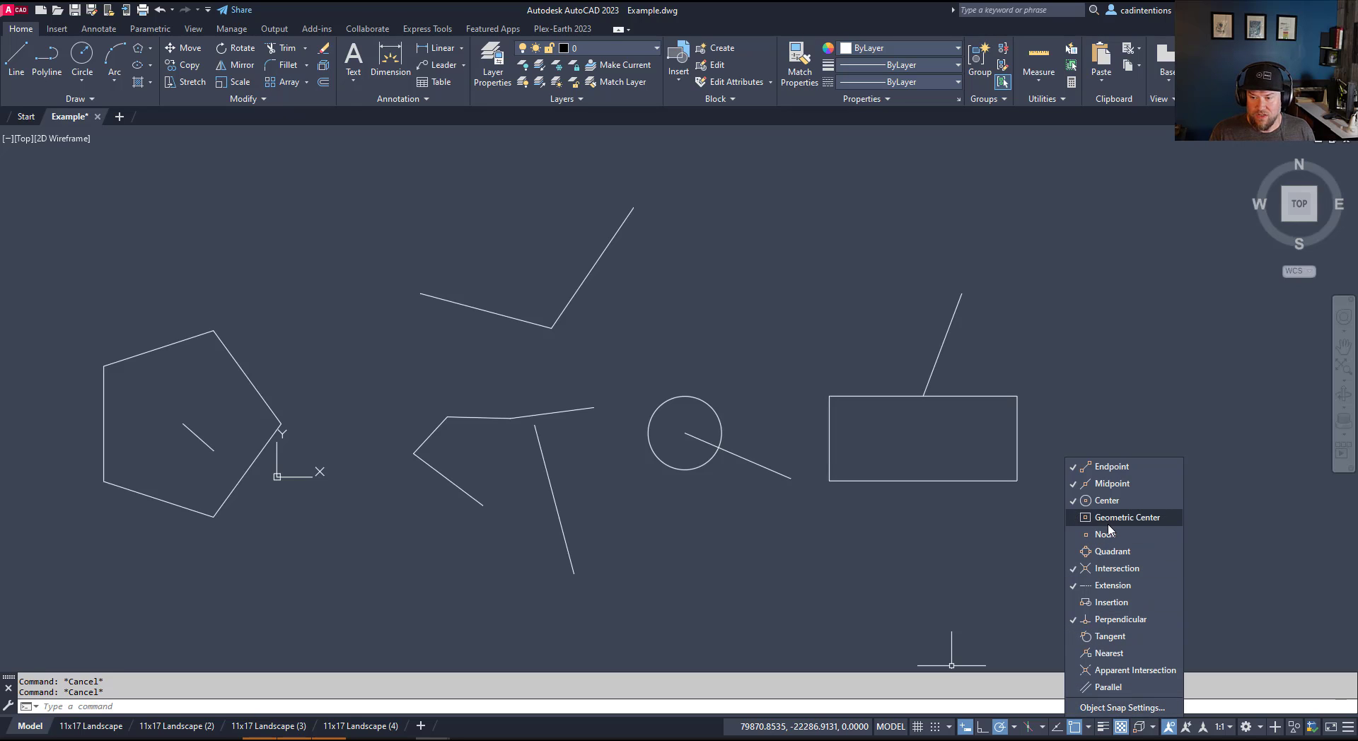
{"action": "left_click", "coordinate": [1091, 731]}
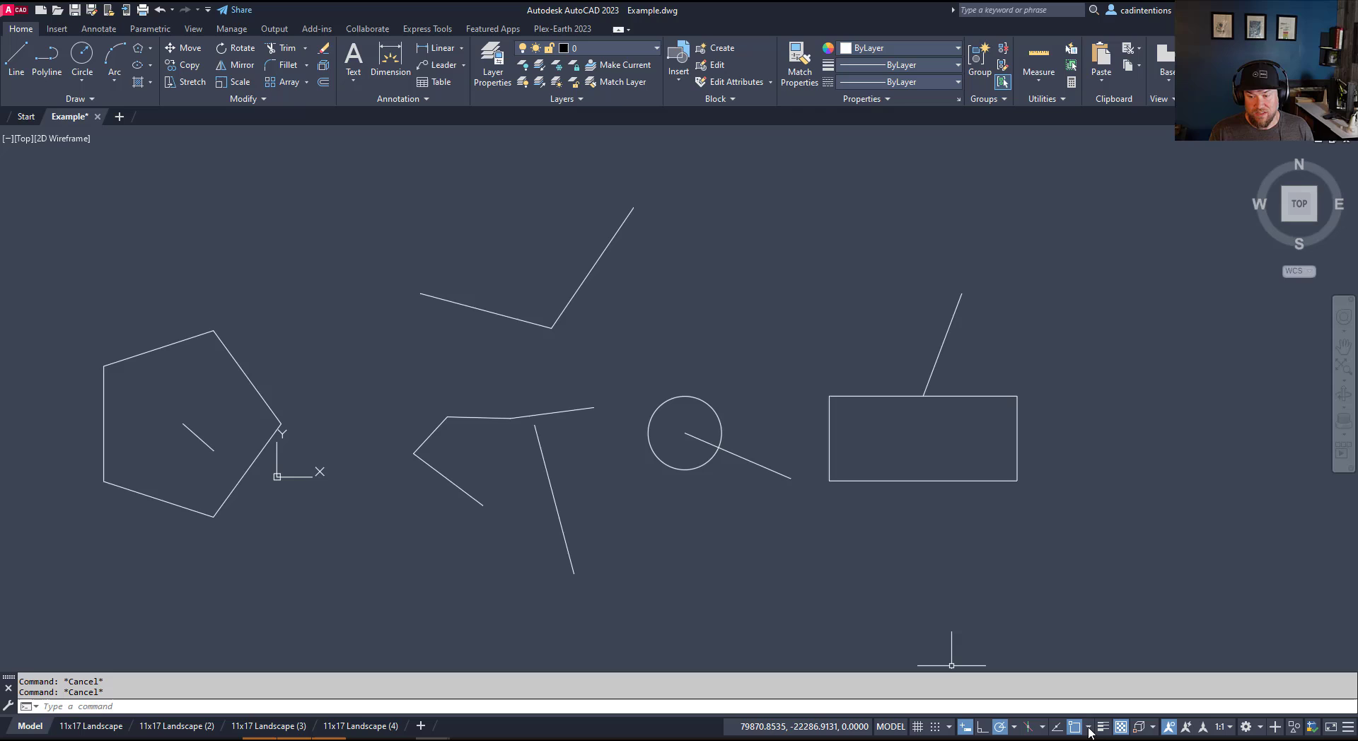
{"action": "left_click", "coordinate": [1009, 550]}
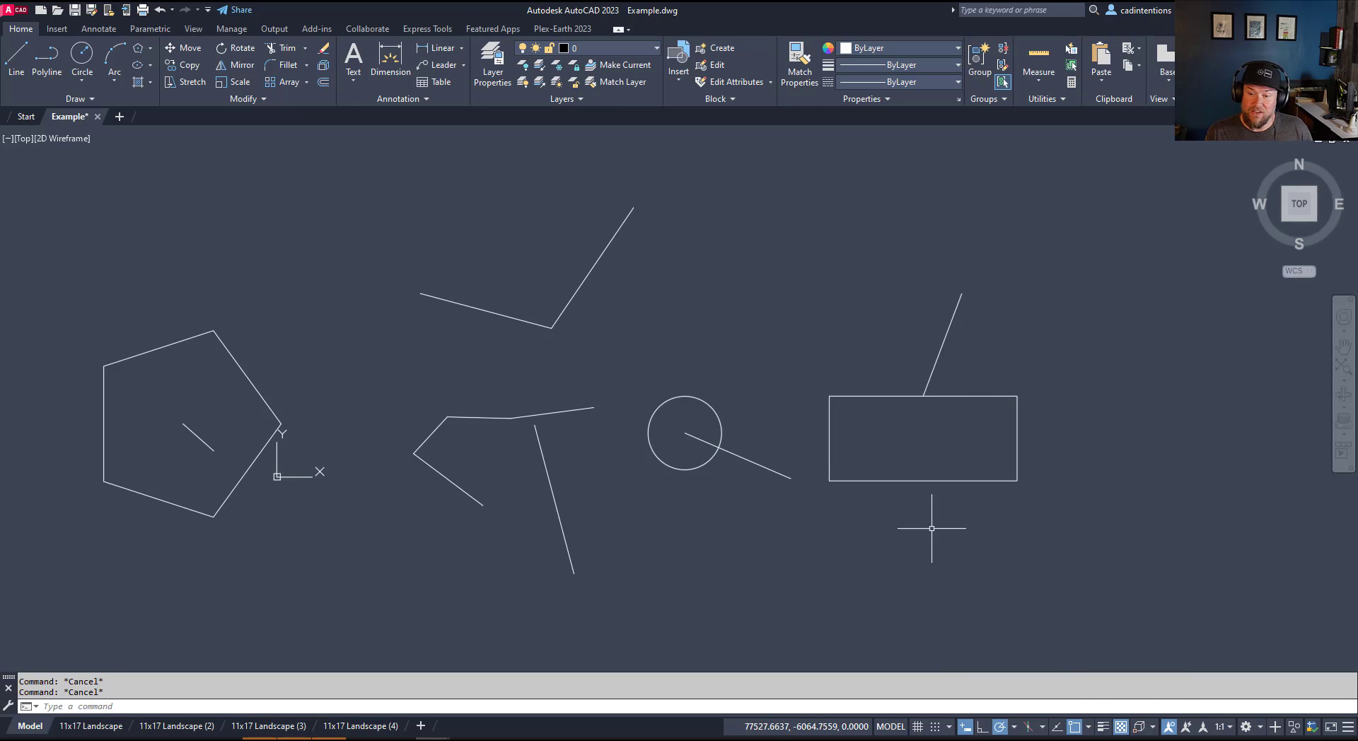
{"action": "key", "text": "F3"}
{"action": "key", "text": "F3"}
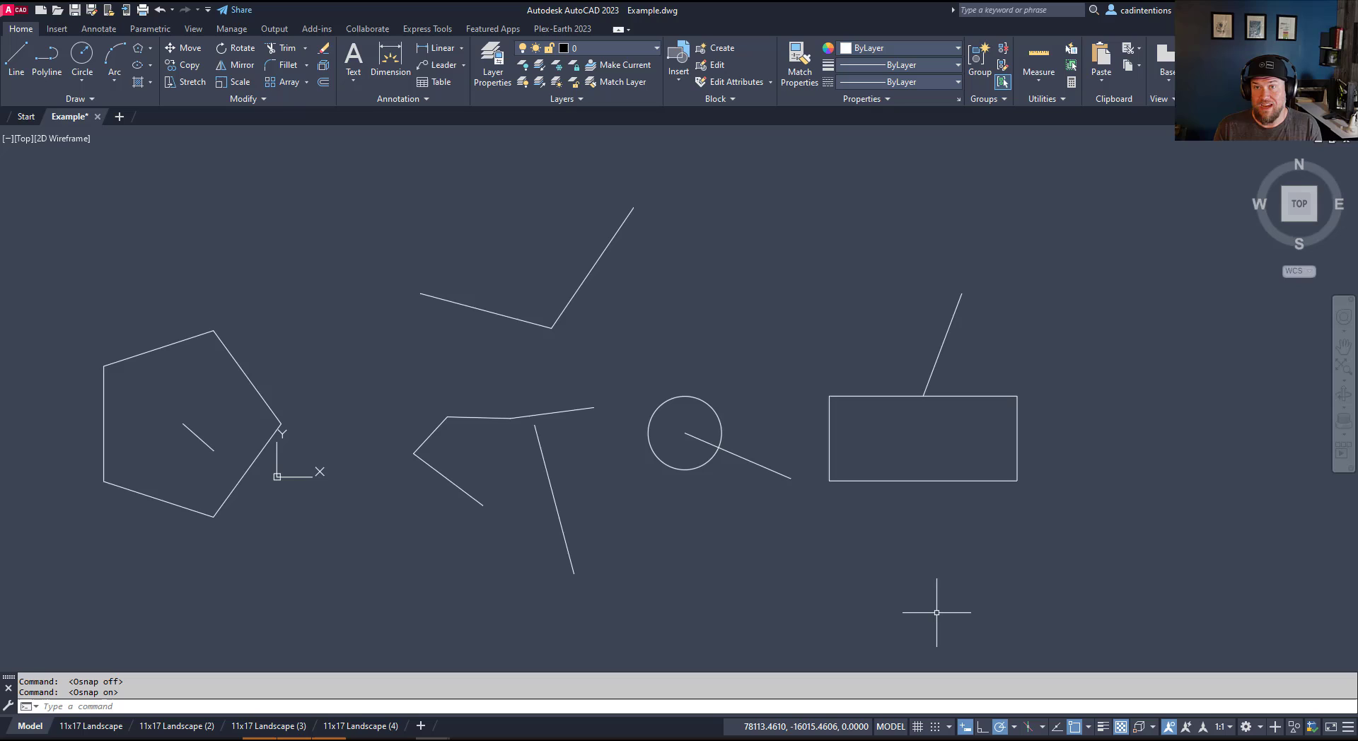
{"action": "left_click", "coordinate": [1089, 728]}
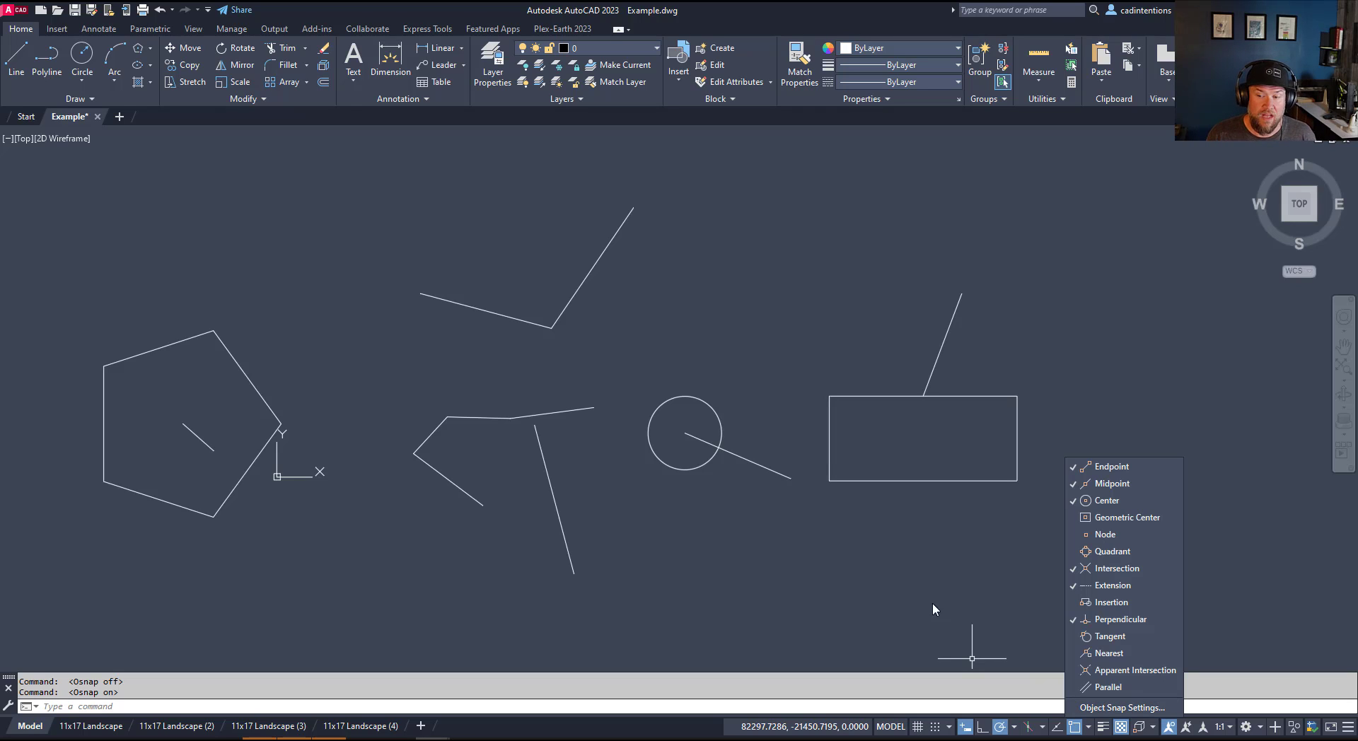
{"action": "key", "text": "Escape"}
Step: Delete the bent V-shaped polyline at the top and start a new polyline command
{"action": "left_click", "coordinate": [520, 318]}
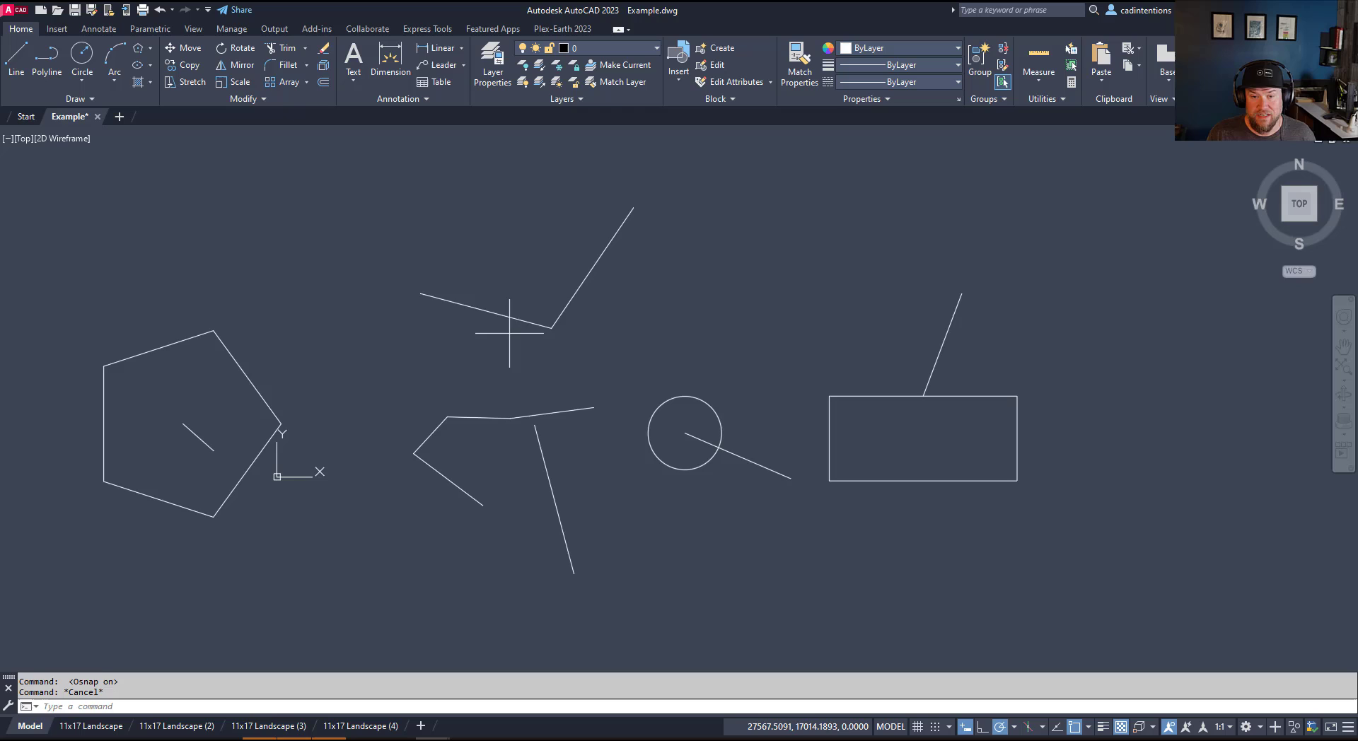
{"action": "key", "text": "Delete"}
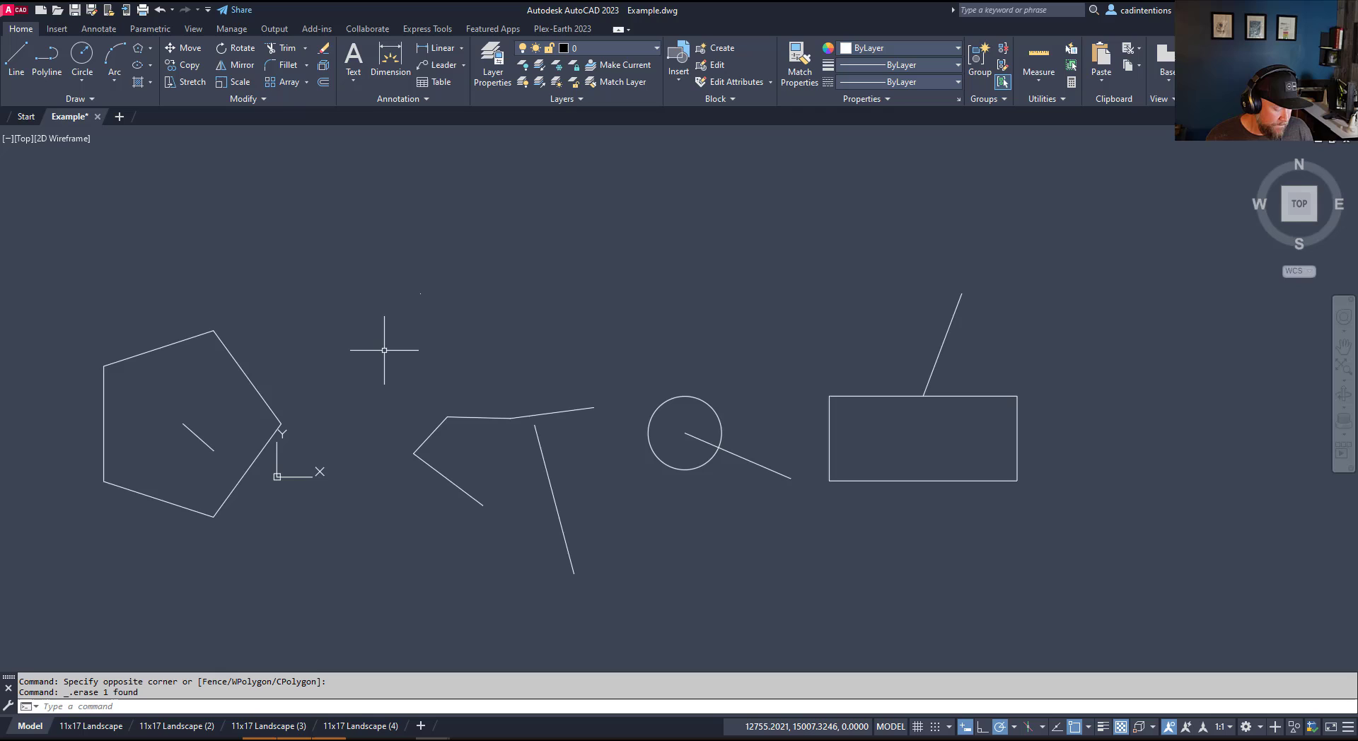
{"action": "type", "text": "pl"}
{"action": "key", "text": "Return"}
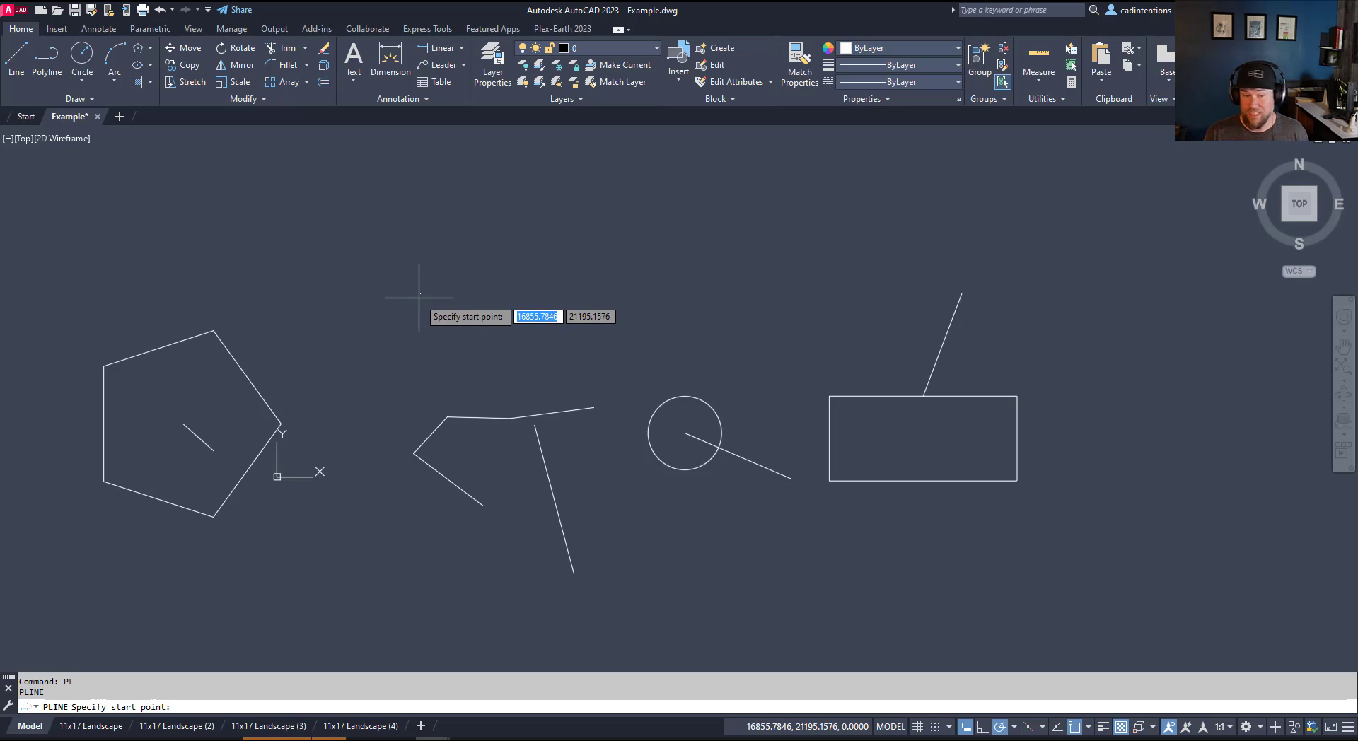
Step: Toggle object snapping, cancel the pending polyline and clear an accidental selection window
{"action": "key", "text": "F3"}
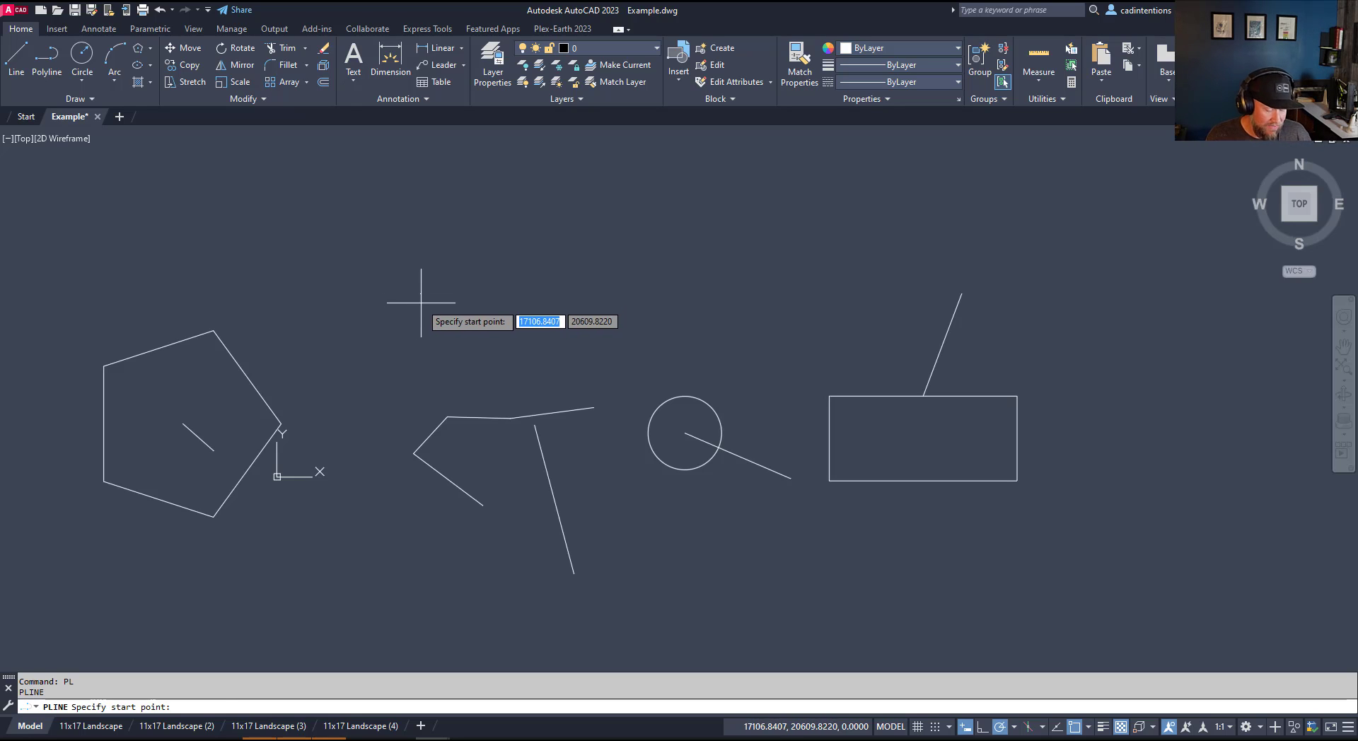
{"action": "key", "text": "F3"}
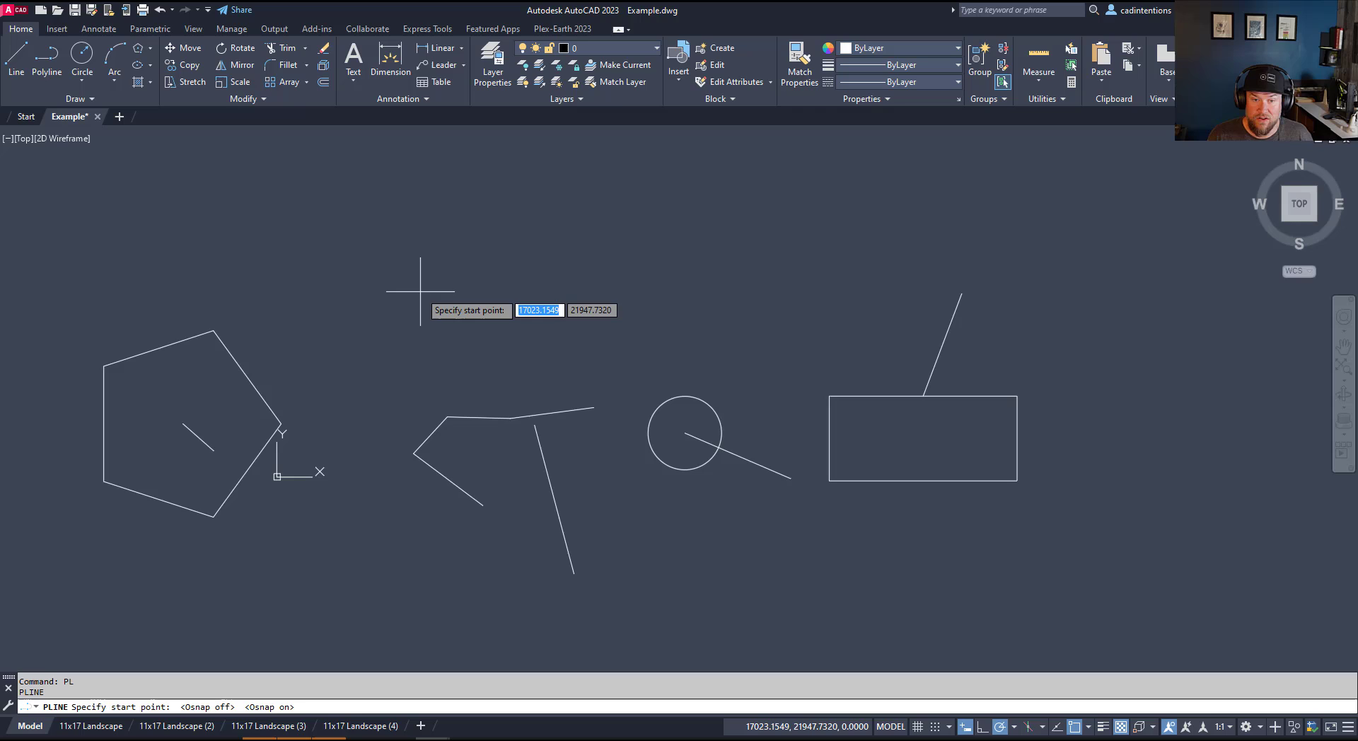
{"action": "key", "text": "Escape"}
{"action": "scroll", "coordinate": [445, 329], "scroll_direction": "up", "scroll_amount": 5}
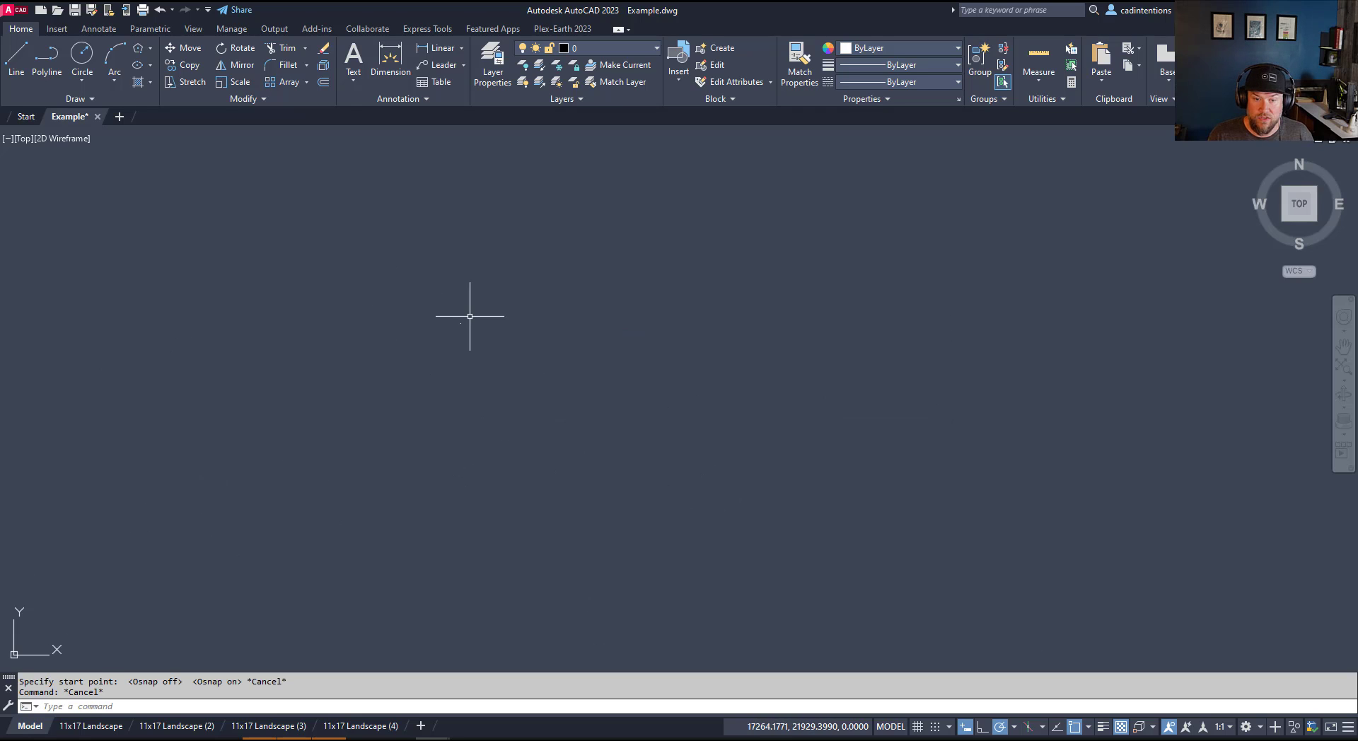
{"action": "left_click", "coordinate": [460, 323]}
{"action": "key", "text": "Escape"}
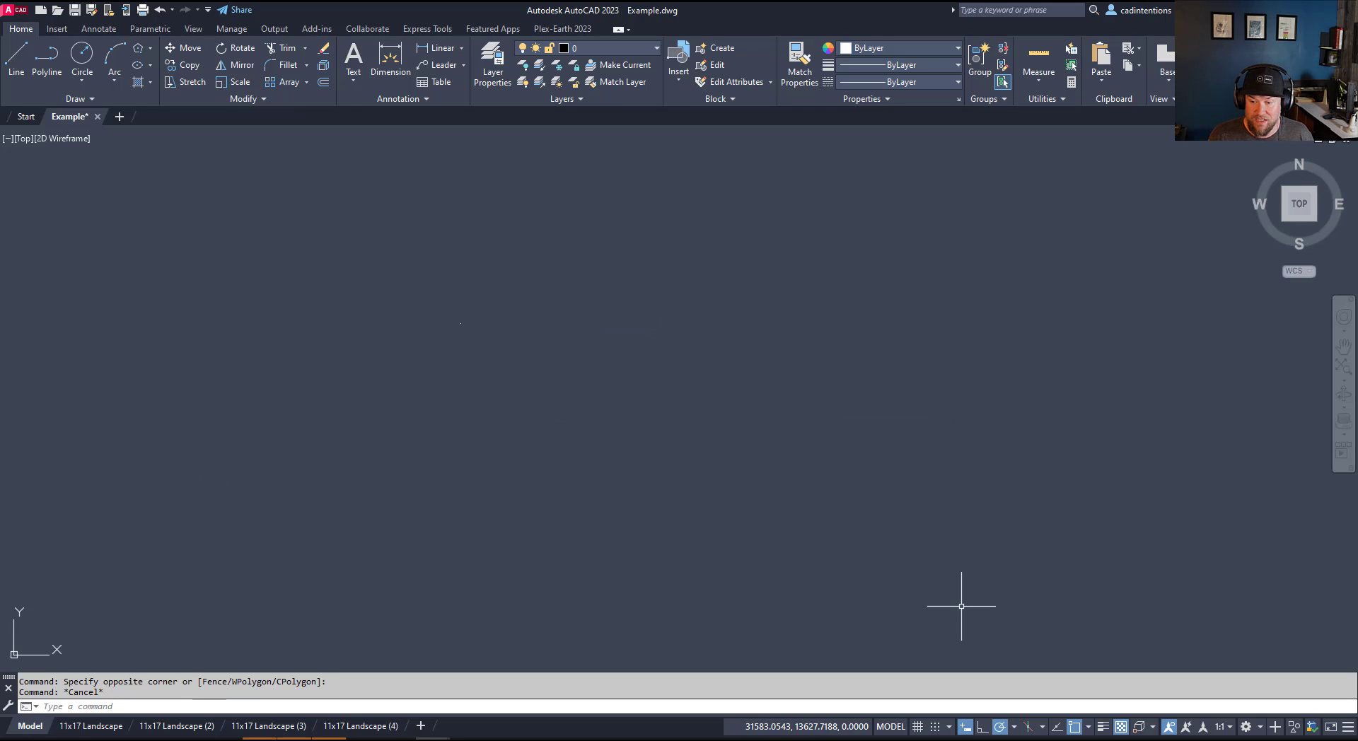
Step: Turn on Node object snap, then start and cancel a polyline without drawing
{"action": "left_click", "coordinate": [1088, 729]}
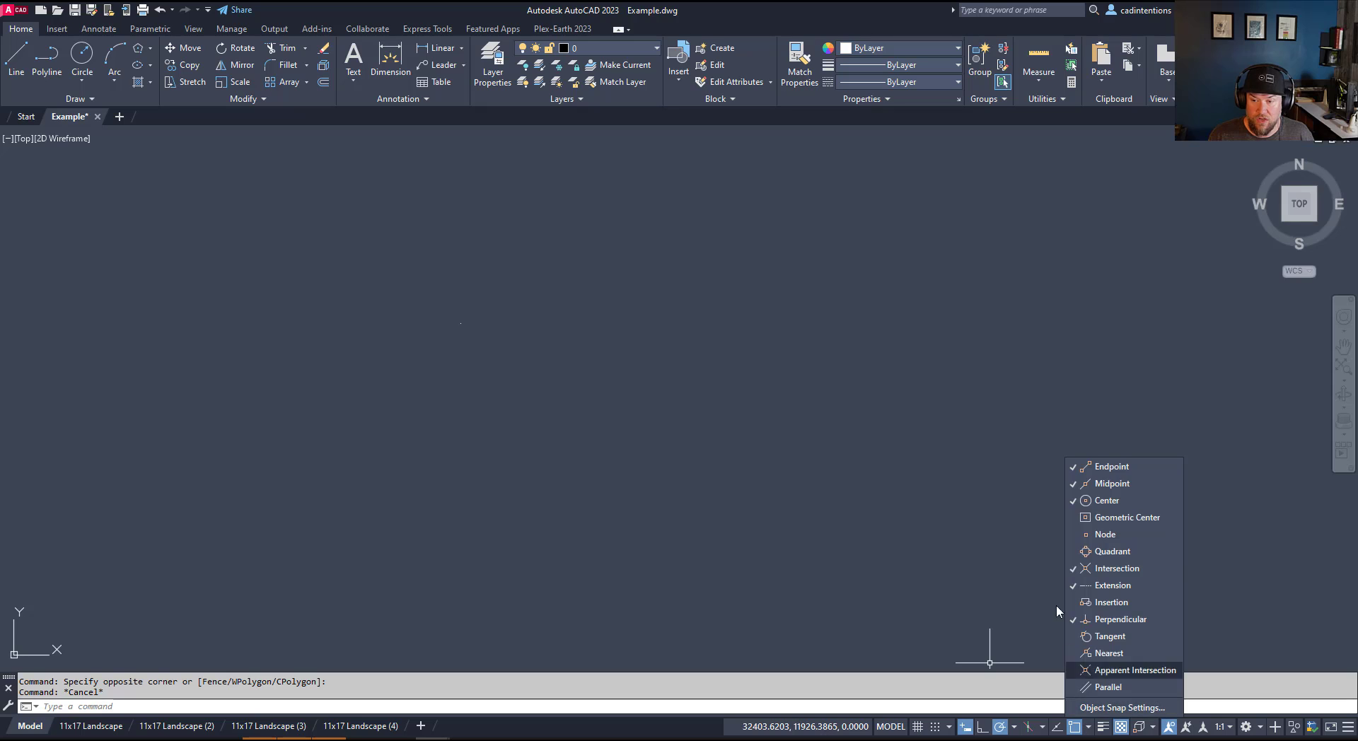
{"action": "left_click", "coordinate": [1106, 536]}
{"action": "key", "text": "Escape"}
{"action": "type", "text": "pl"}
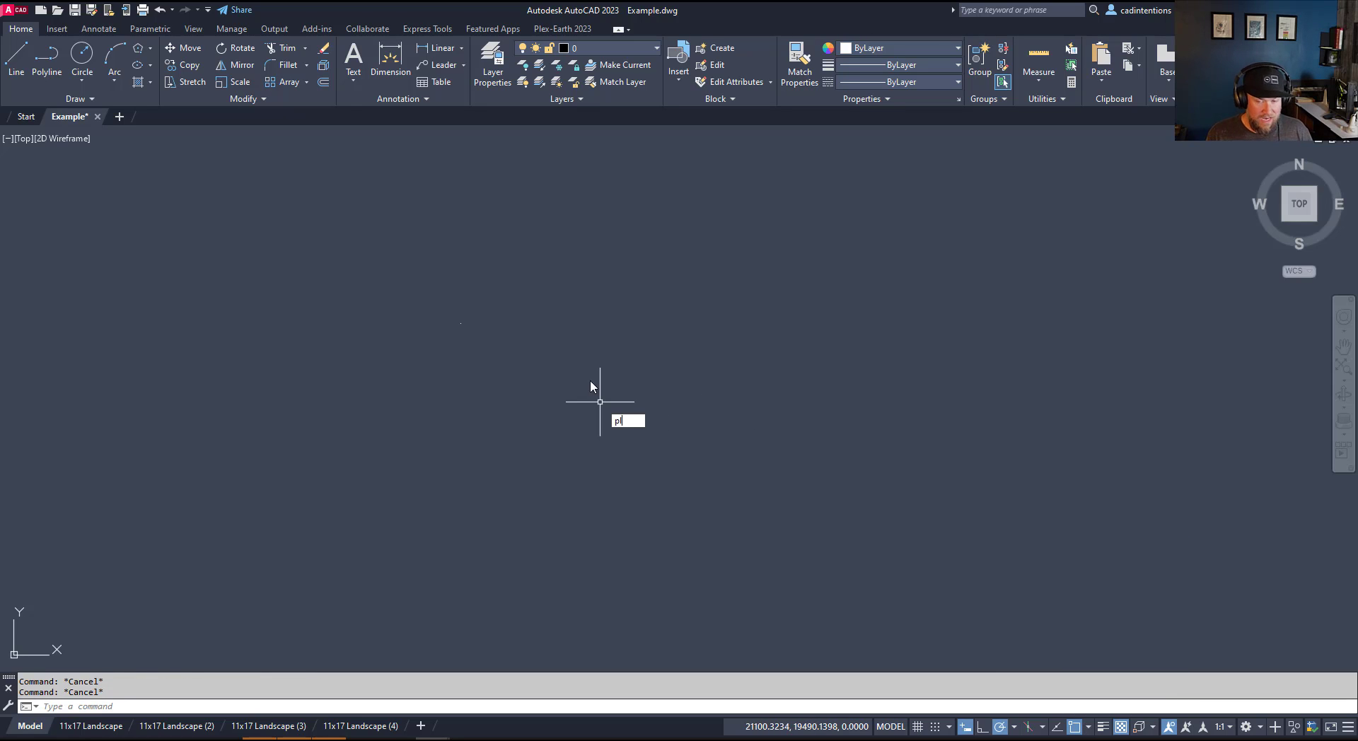
{"action": "key", "text": "Return"}
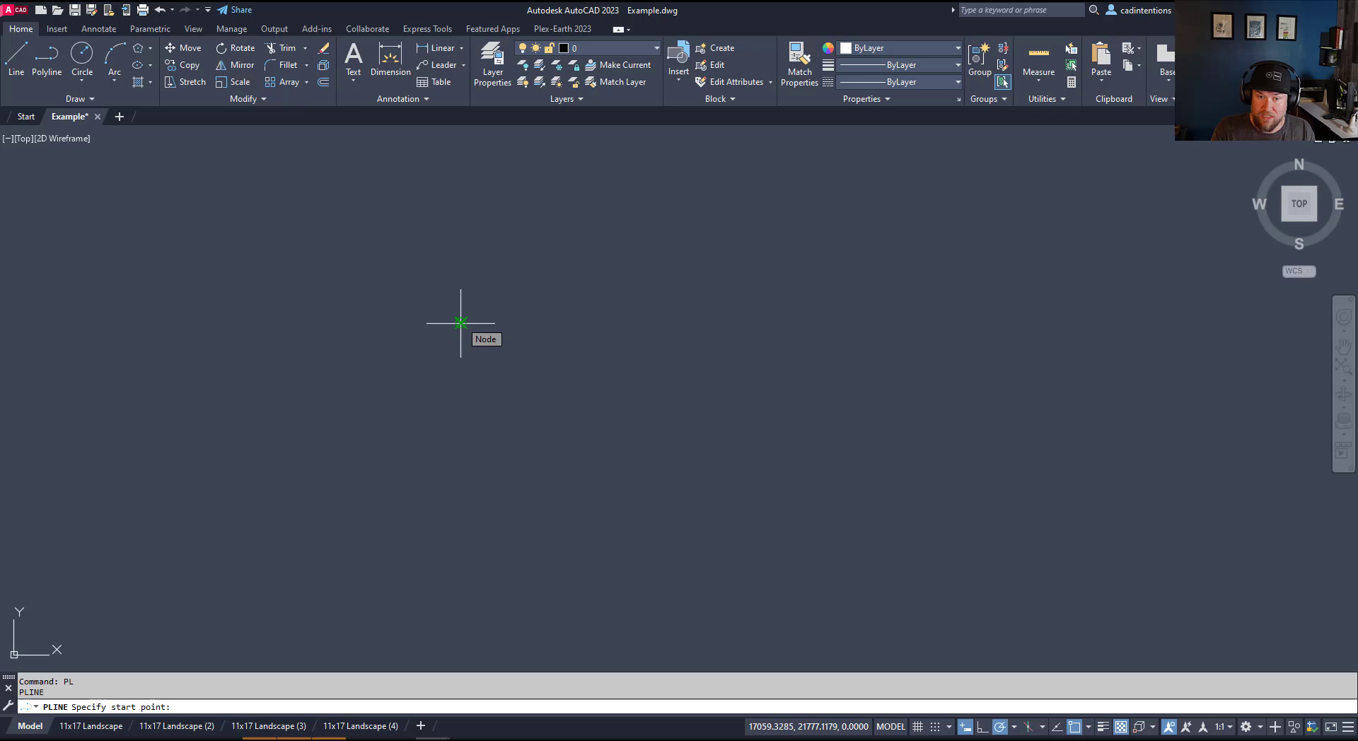
{"action": "key", "text": "Escape"}
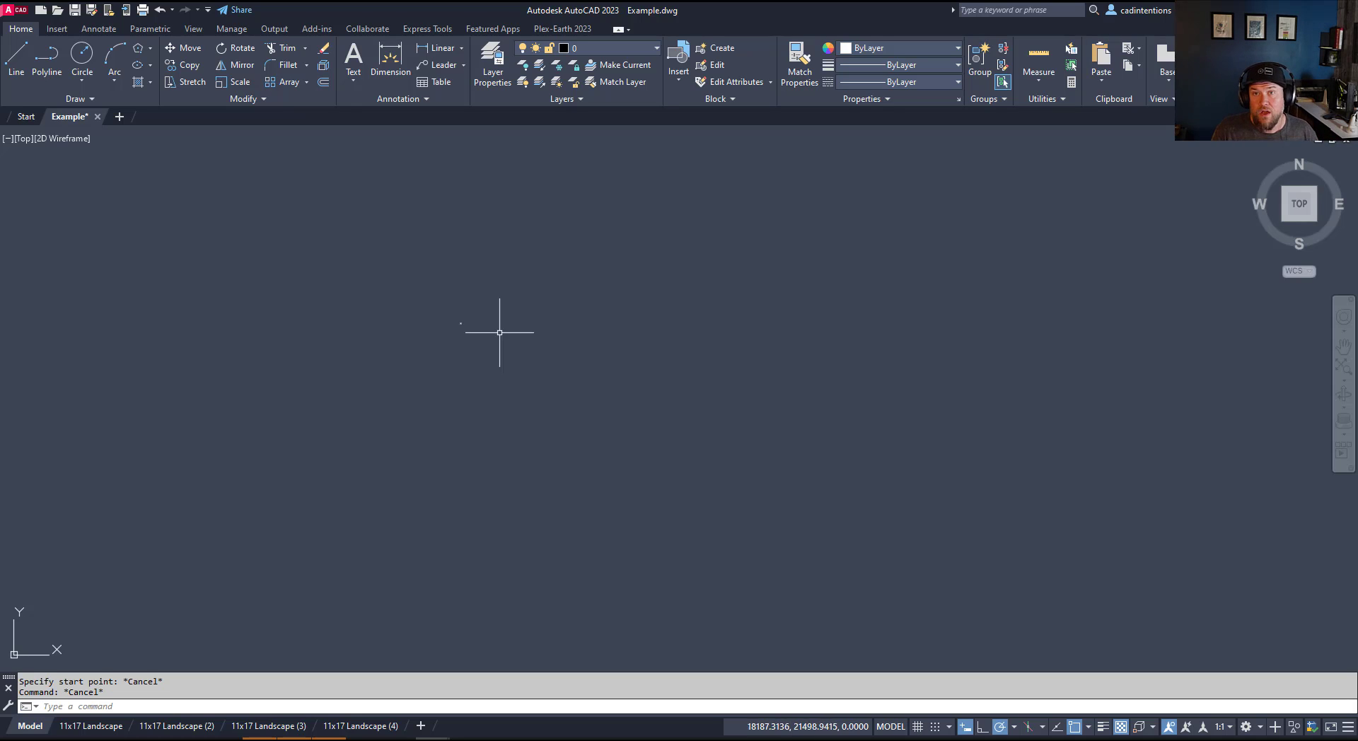
{"action": "left_click", "coordinate": [537, 301]}
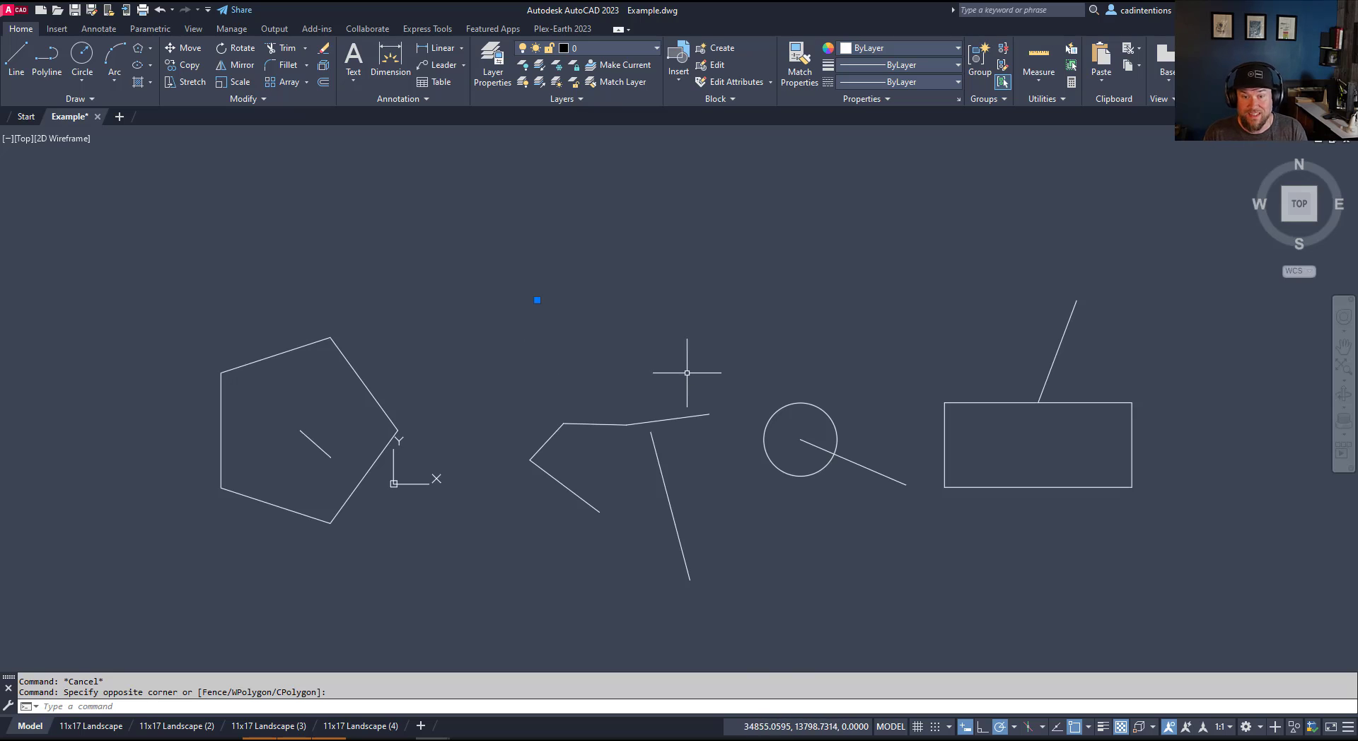
Step: Check the polar tracking angles and object snap list, starting and cancelling a polyline
{"action": "key", "text": "Escape"}
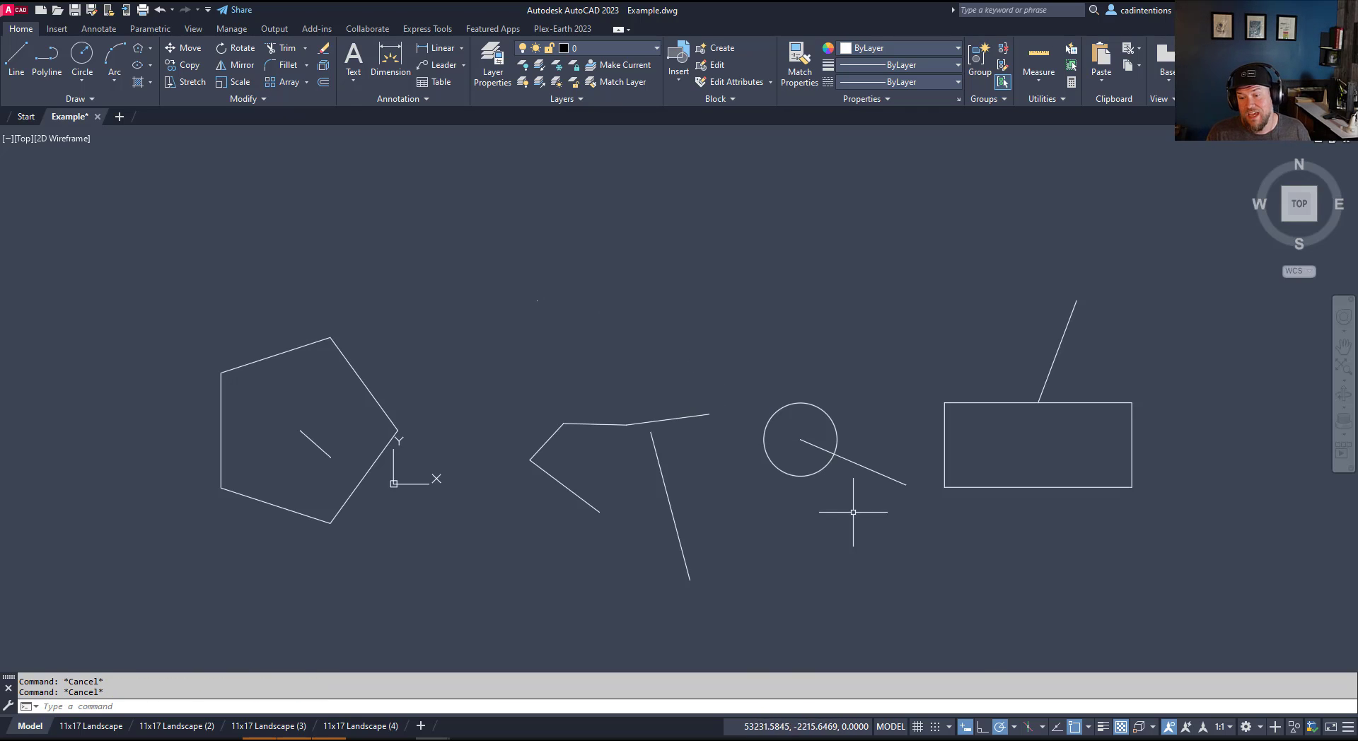
{"action": "left_click", "coordinate": [1013, 729]}
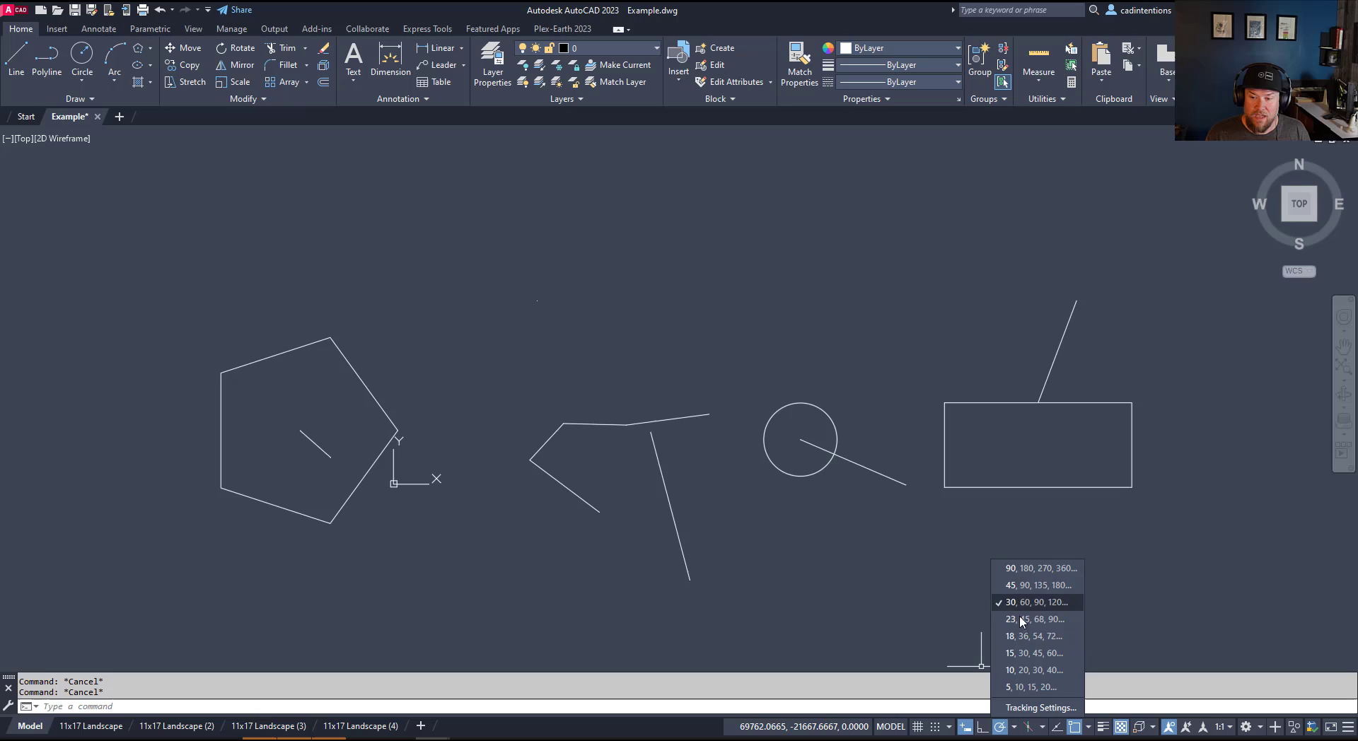
{"action": "left_click", "coordinate": [1091, 729]}
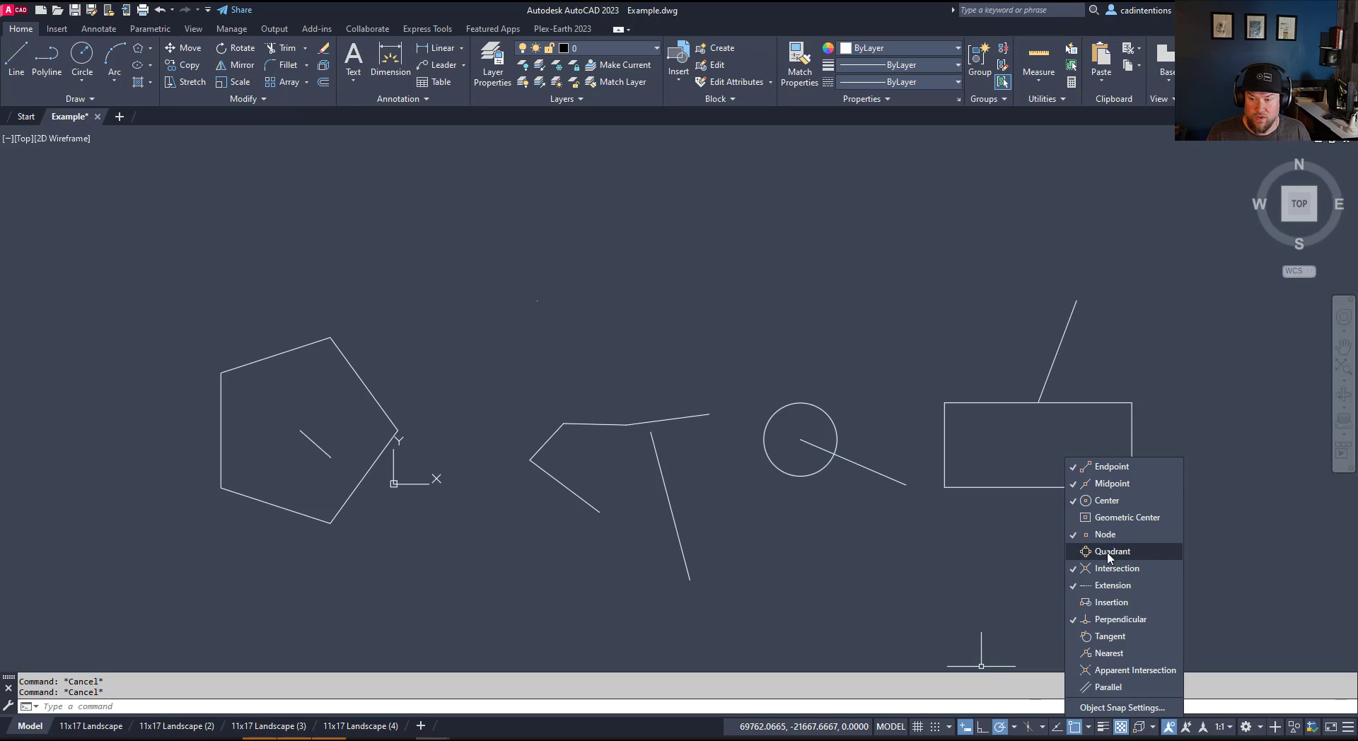
{"action": "left_click", "coordinate": [844, 536]}
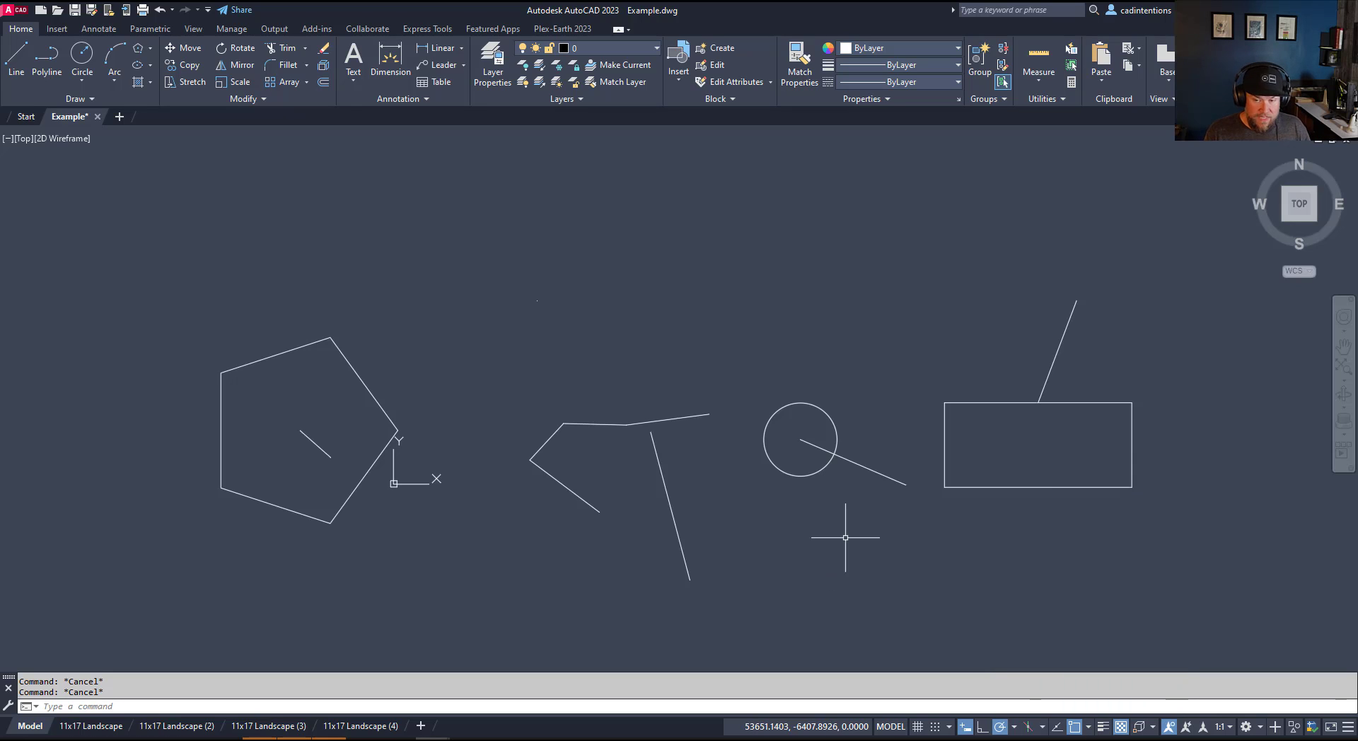
{"action": "type", "text": "pl"}
{"action": "key", "text": "Return"}
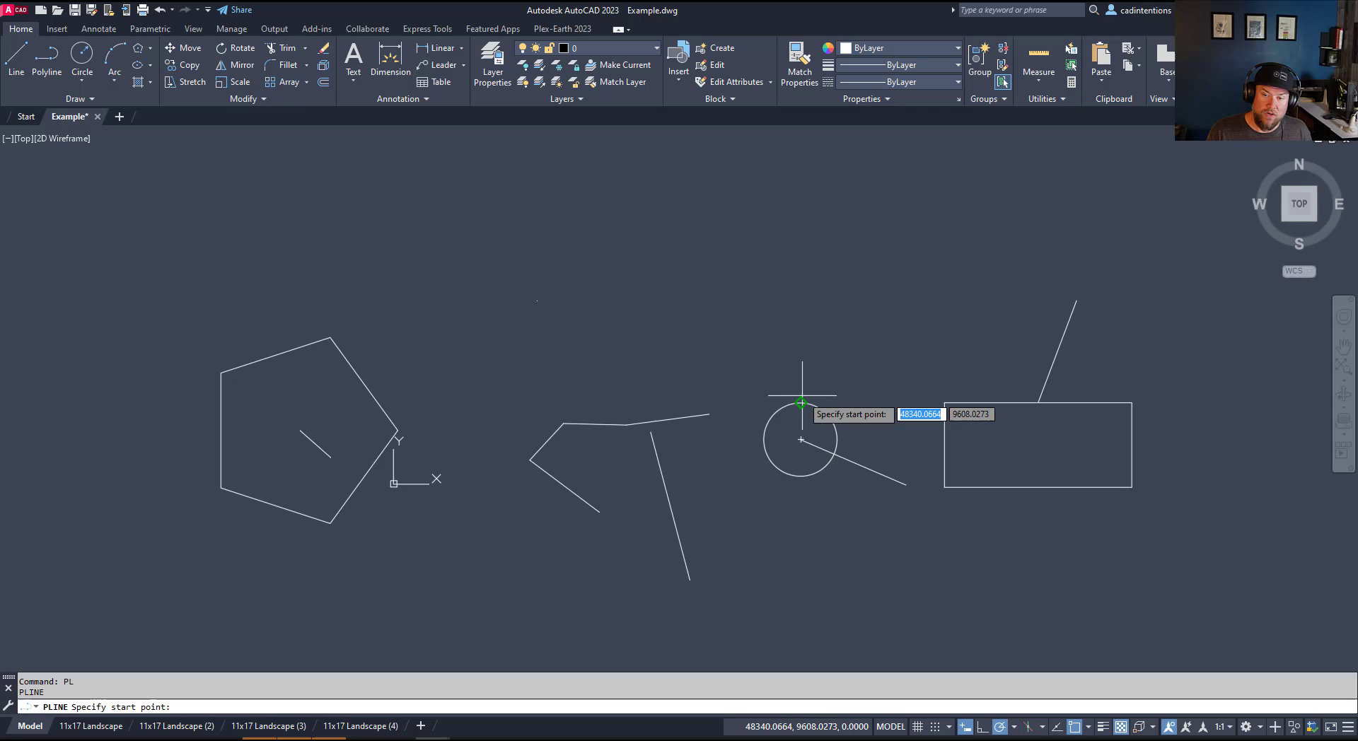
{"action": "key", "text": "Escape"}
{"action": "key", "text": "Escape"}
{"action": "key", "text": "Escape"}
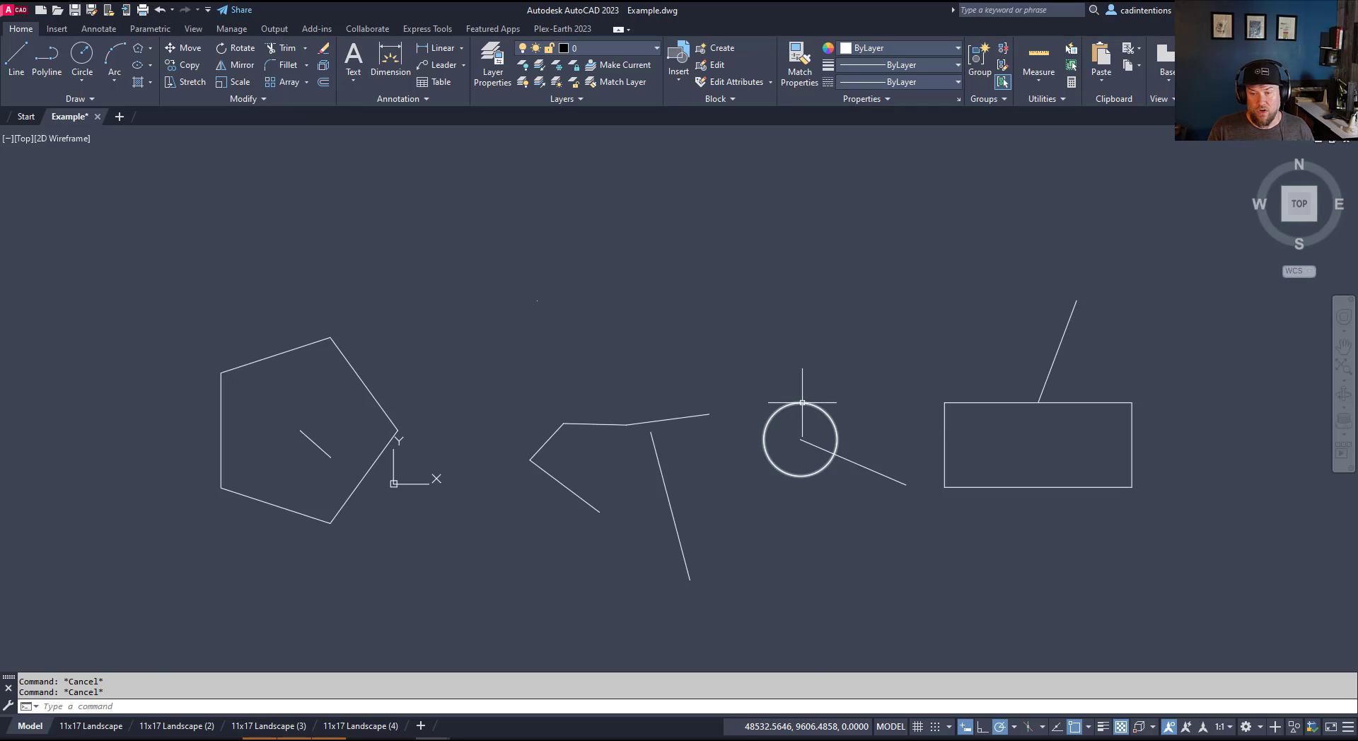
Step: Draw a vertical polyline segment straight up from the circle's top quadrant
{"action": "key", "text": "Return"}
{"action": "type", "text": "PLINE"}
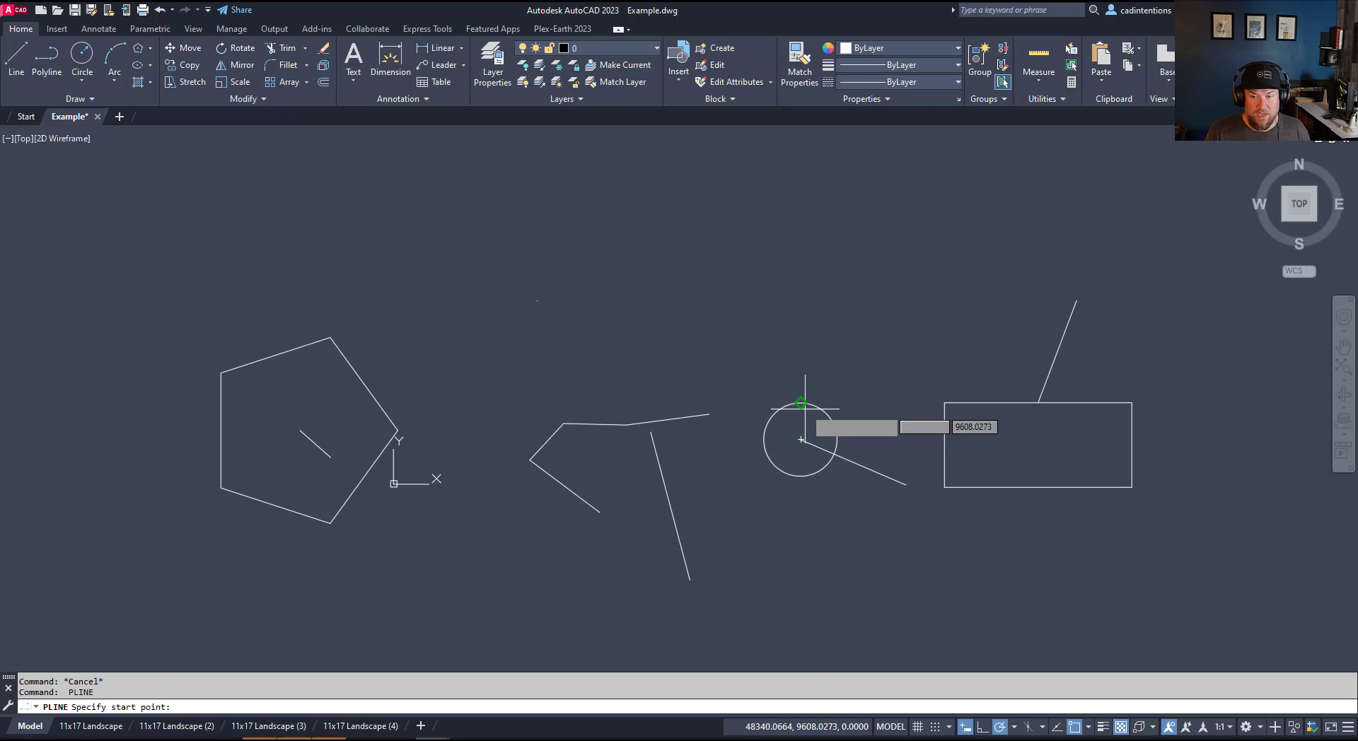
{"action": "left_click", "coordinate": [801, 404]}
{"action": "left_click", "coordinate": [800, 250]}
{"action": "key", "text": "Escape"}
{"action": "key", "text": "Escape"}
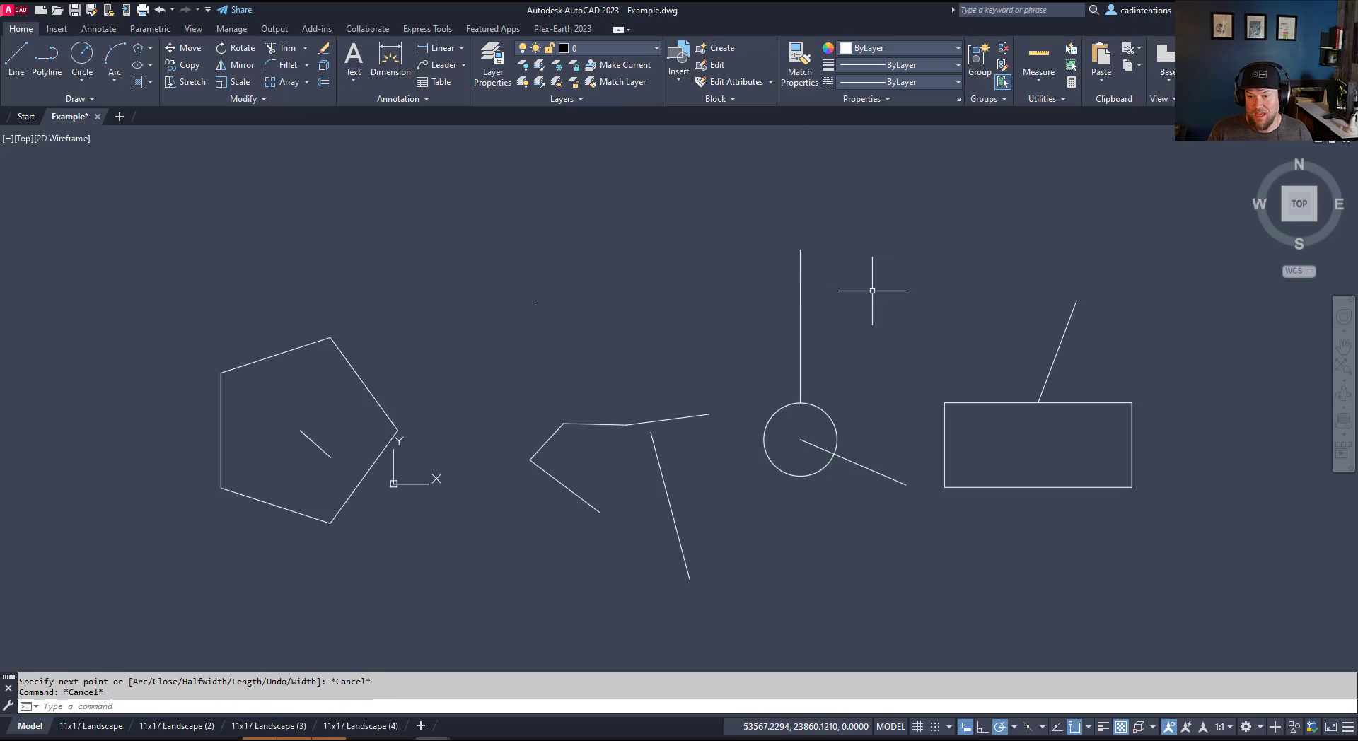
{"action": "key", "text": "Escape"}
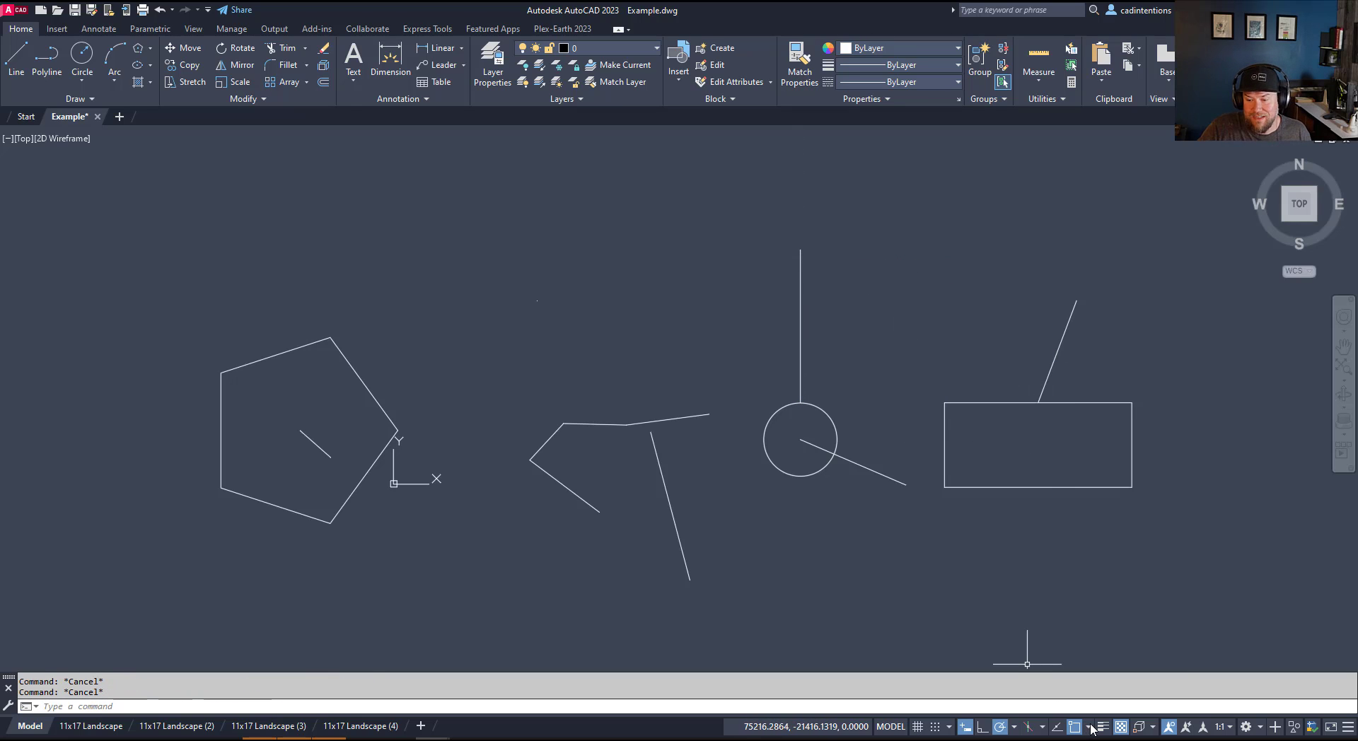
{"action": "left_click", "coordinate": [1092, 729]}
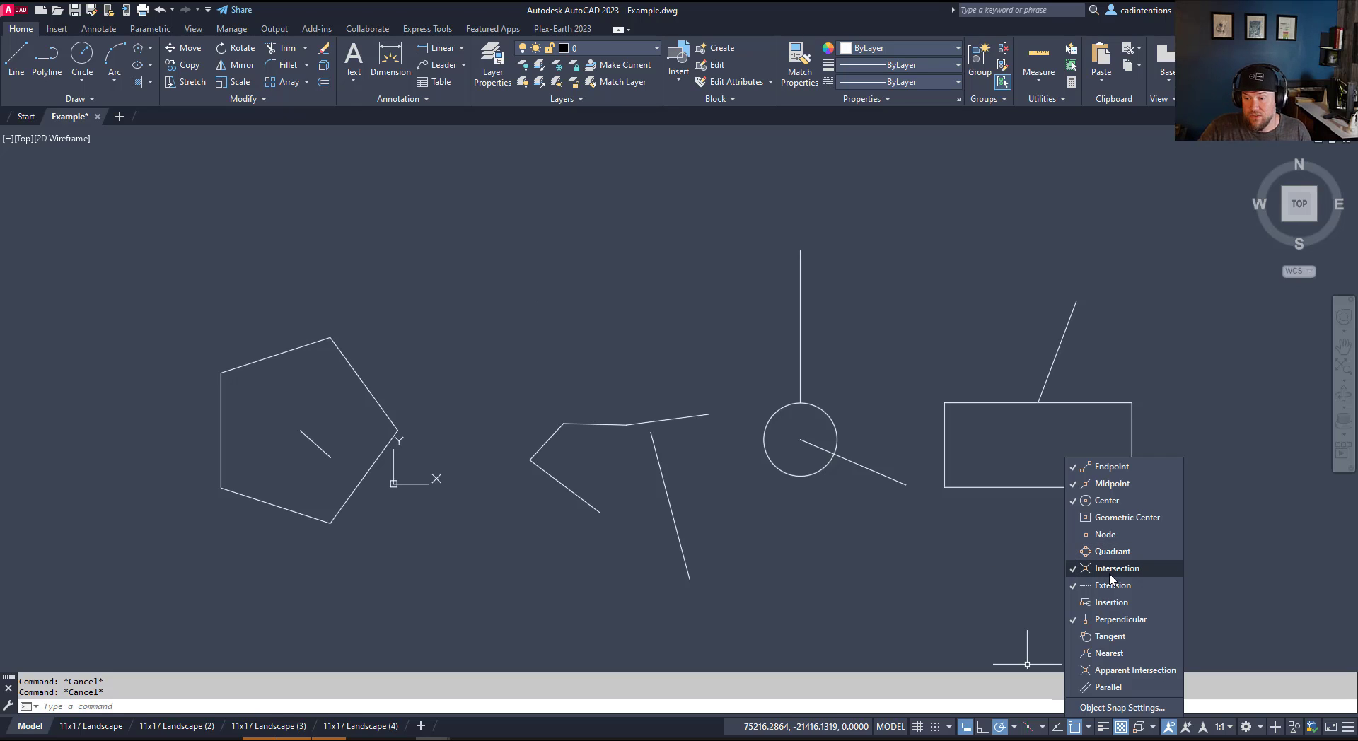
{"action": "left_click", "coordinate": [1097, 572]}
{"action": "type", "text": "P"}
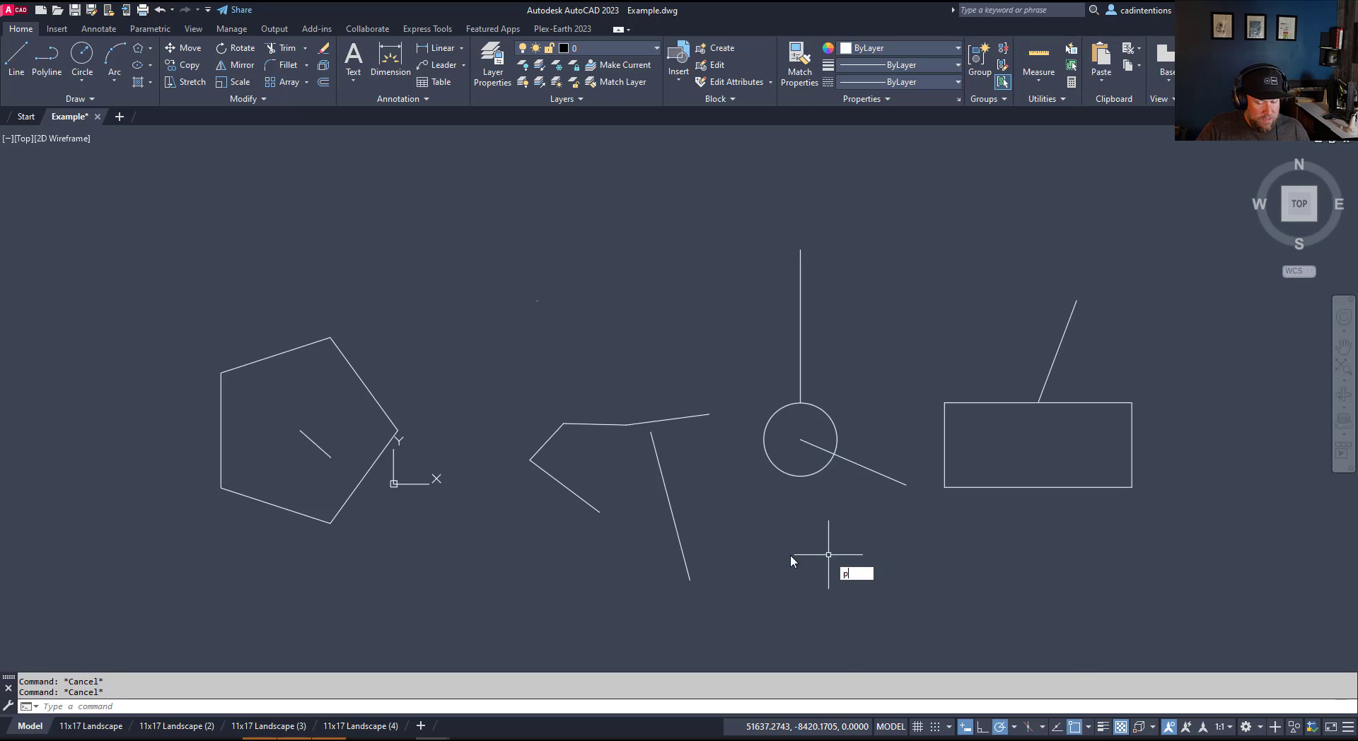
{"action": "type", "text": "l"}
{"action": "key", "text": "Return"}
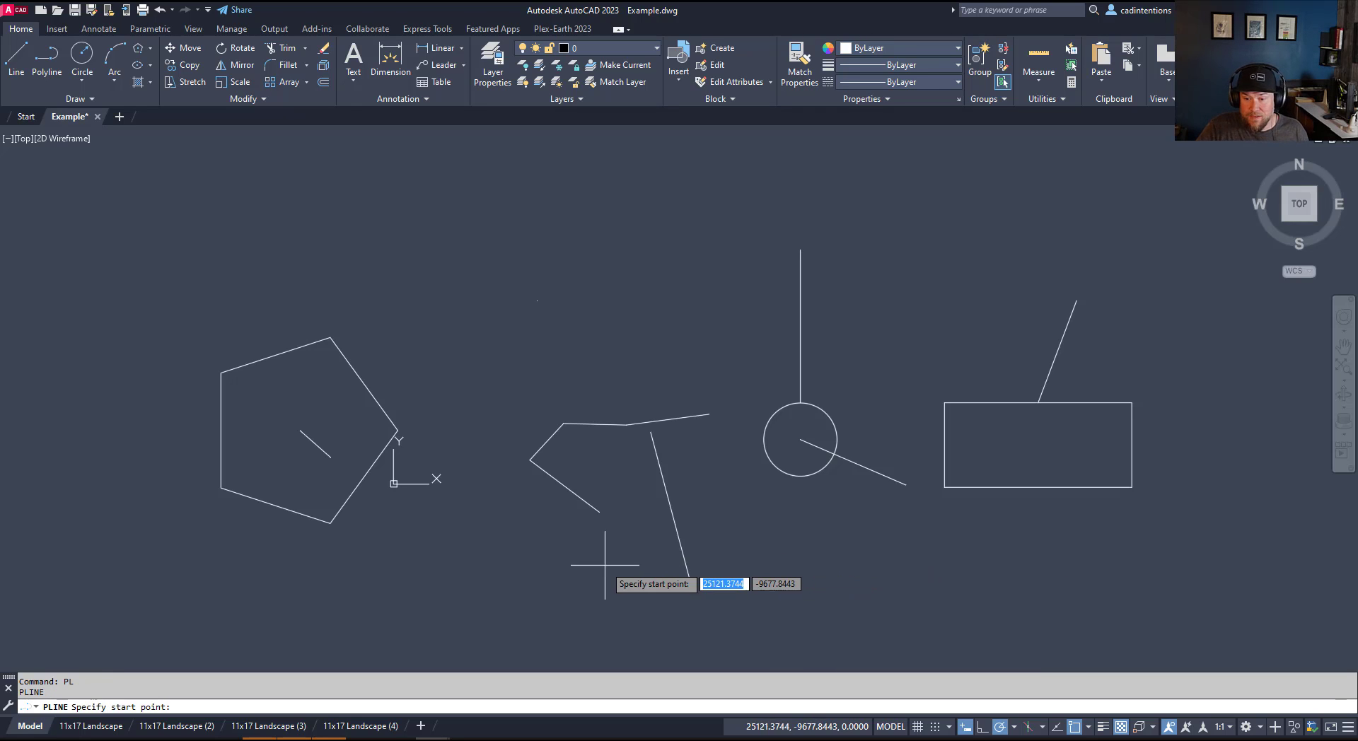
{"action": "left_click", "coordinate": [605, 565]}
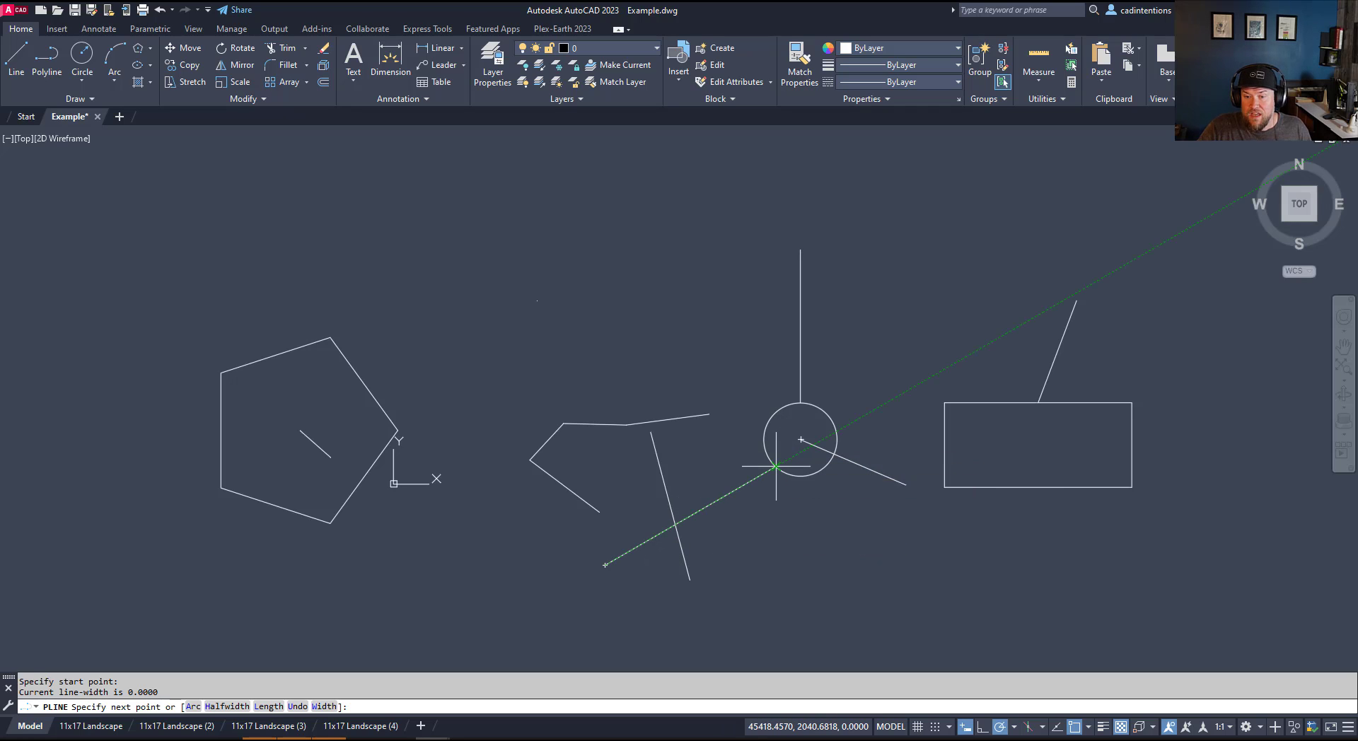
{"action": "key", "text": "Escape"}
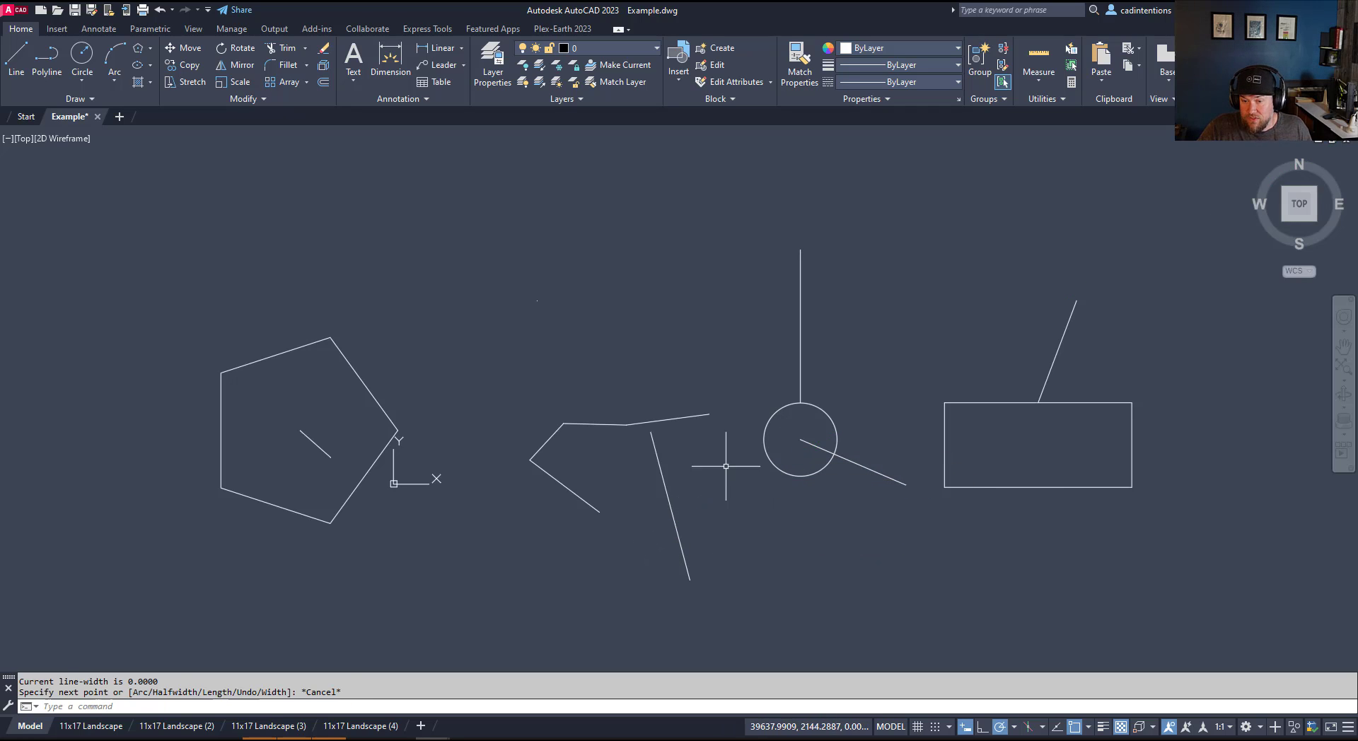
{"action": "key", "text": "Escape"}
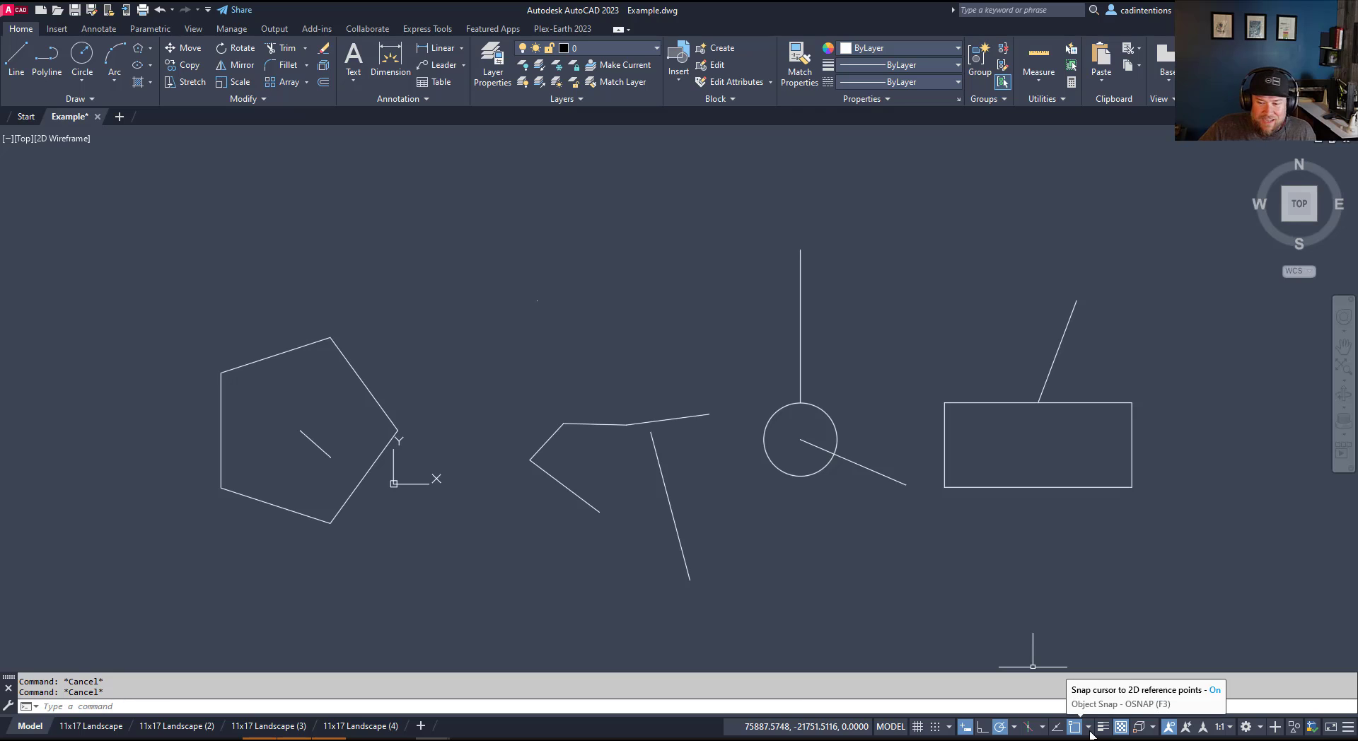
Step: Draw a segment on the slanted line's extension to its bottom end, then grip-stretch the polyline's lower leg along that extension
{"action": "left_click", "coordinate": [1089, 728]}
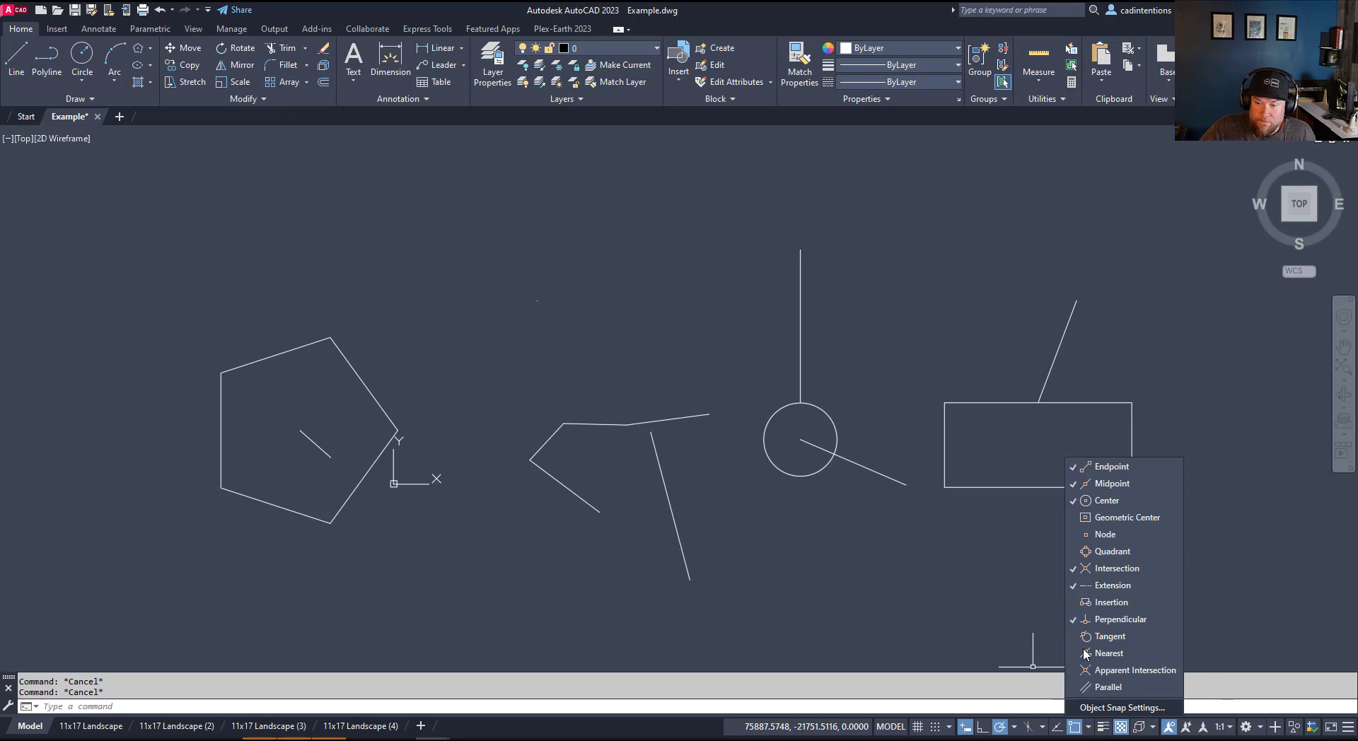
{"action": "left_click", "coordinate": [1098, 587]}
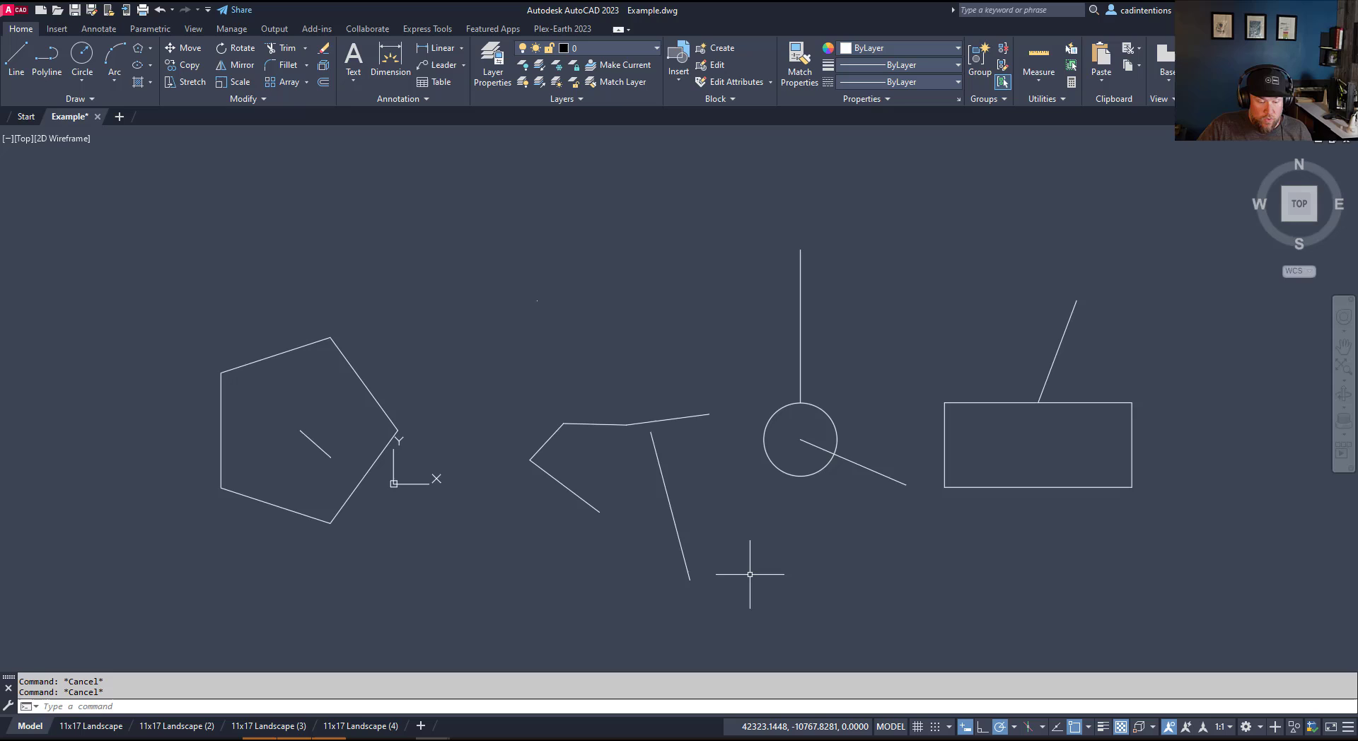
{"action": "type", "text": "PL"}
{"action": "key", "text": "Return"}
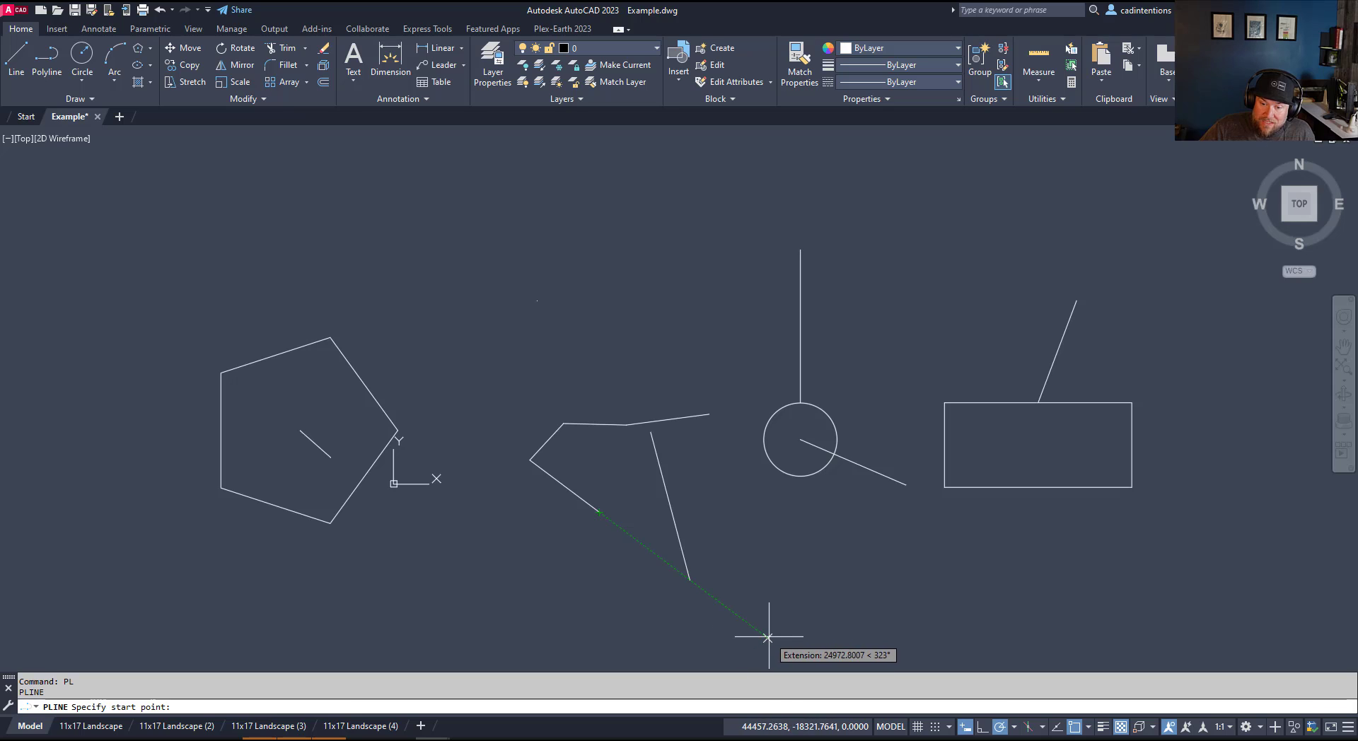
{"action": "left_click", "coordinate": [765, 636]}
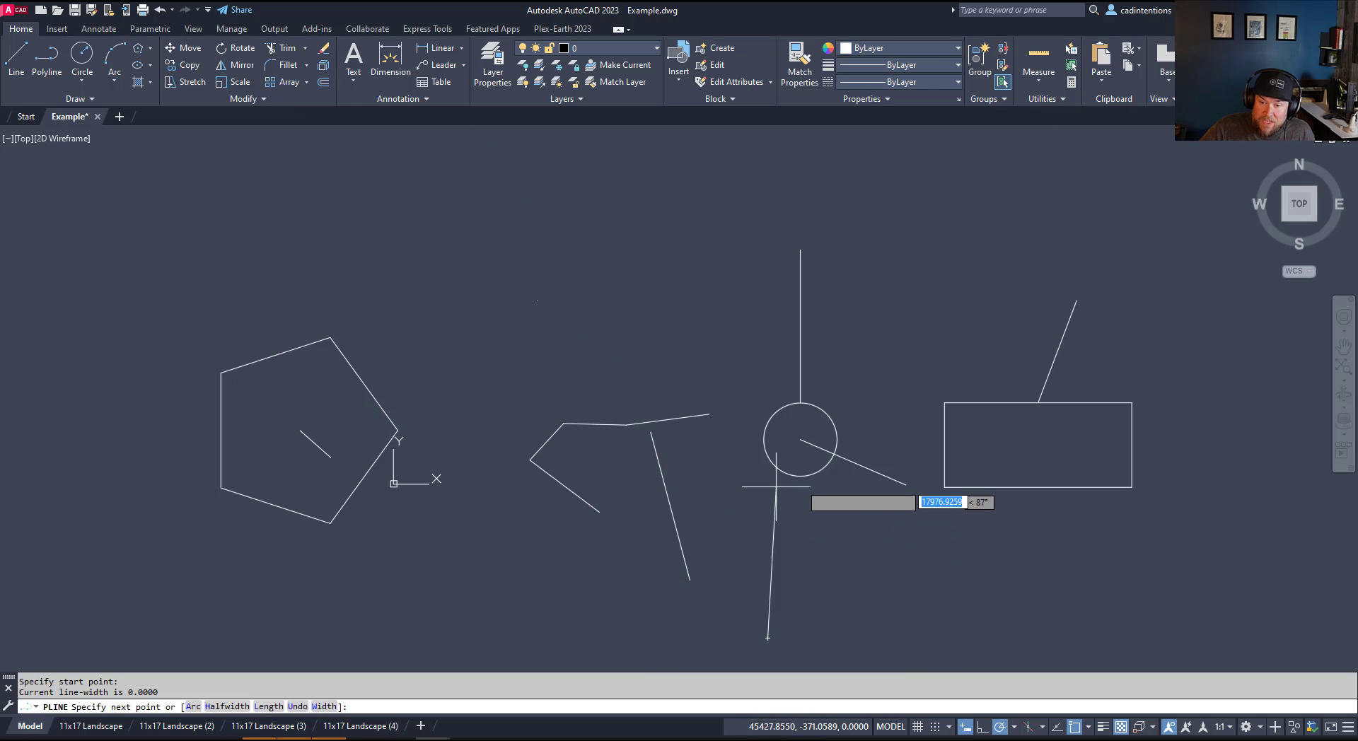
{"action": "left_click", "coordinate": [689, 580]}
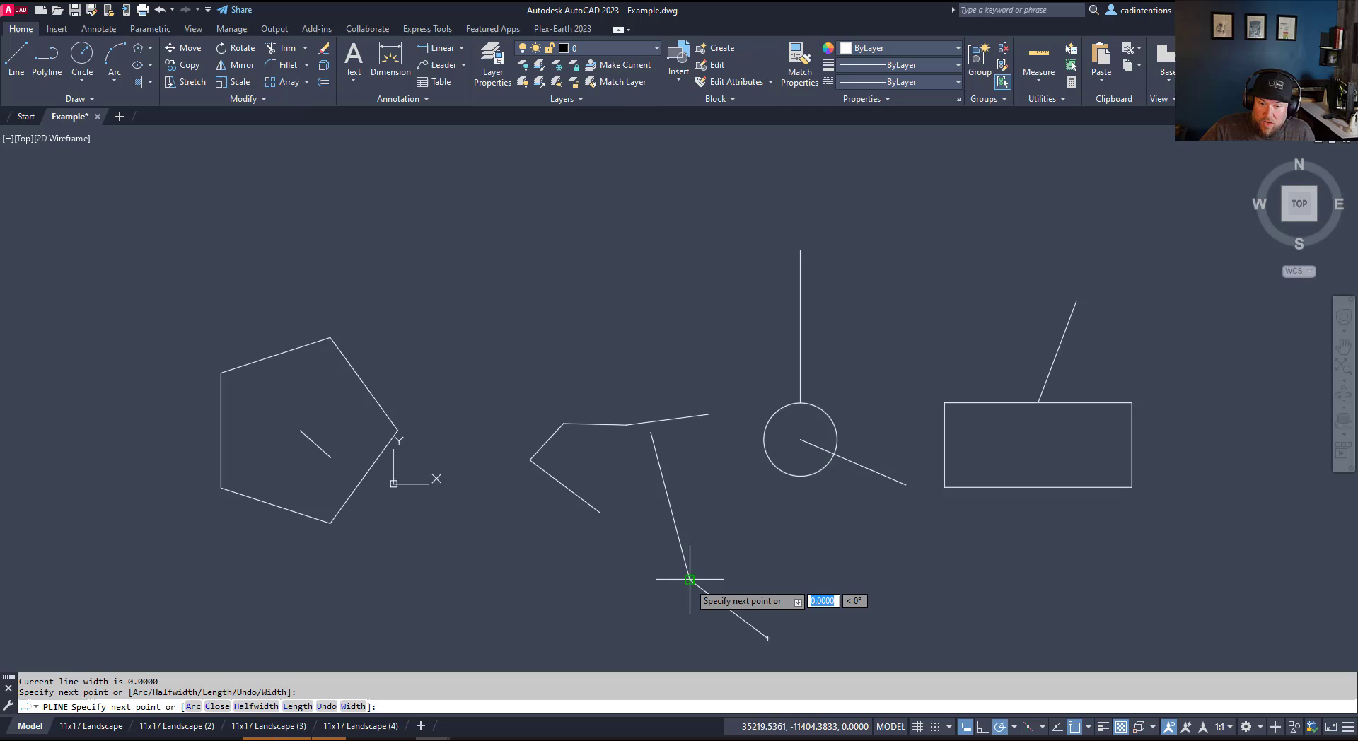
{"action": "key", "text": "Return"}
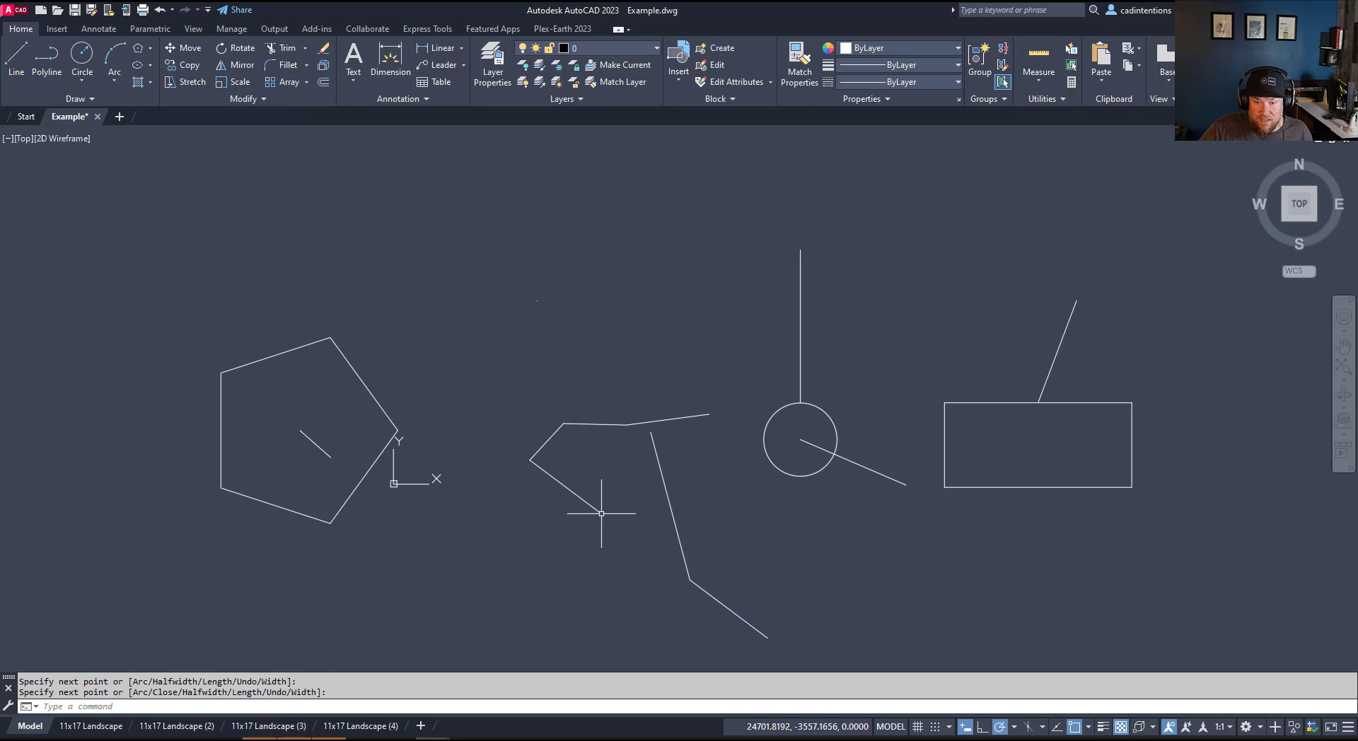
{"action": "left_click", "coordinate": [597, 509]}
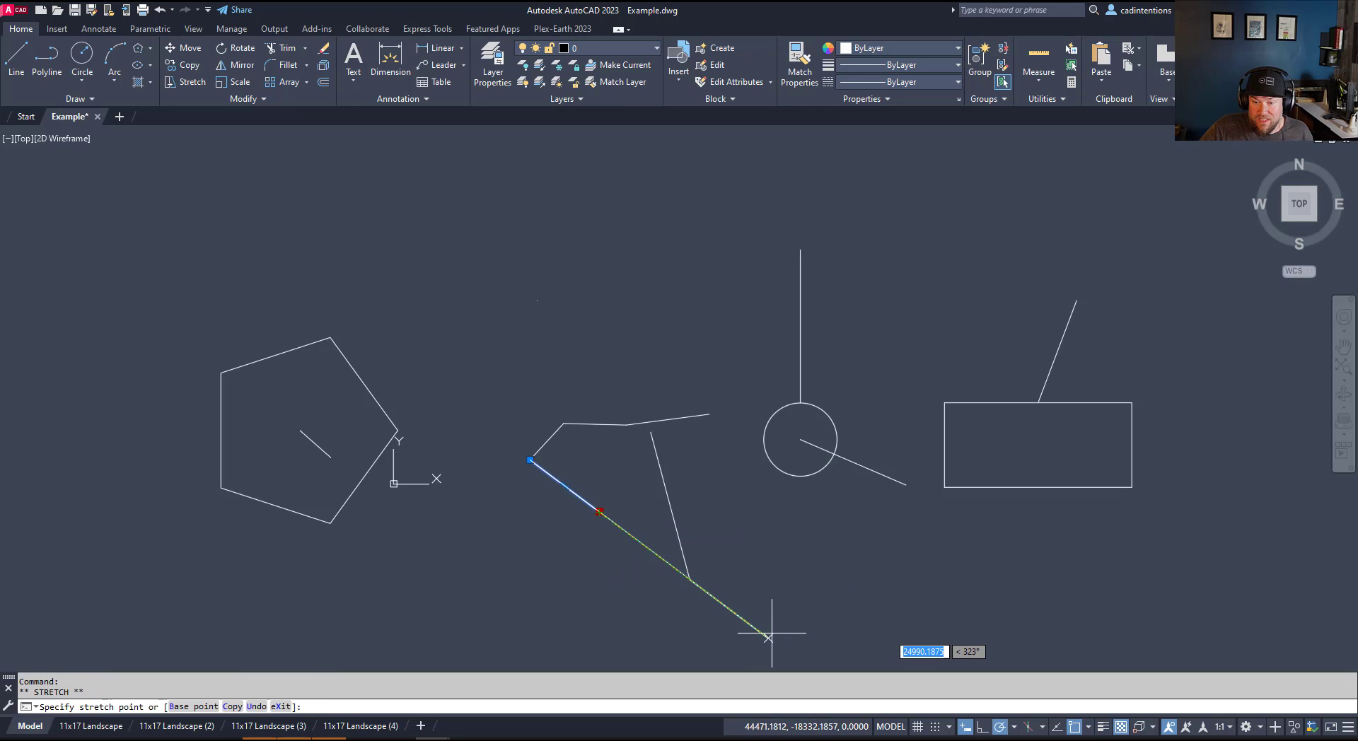
{"action": "key", "text": "Escape"}
{"action": "key", "text": "Escape"}
{"action": "key", "text": "Escape"}
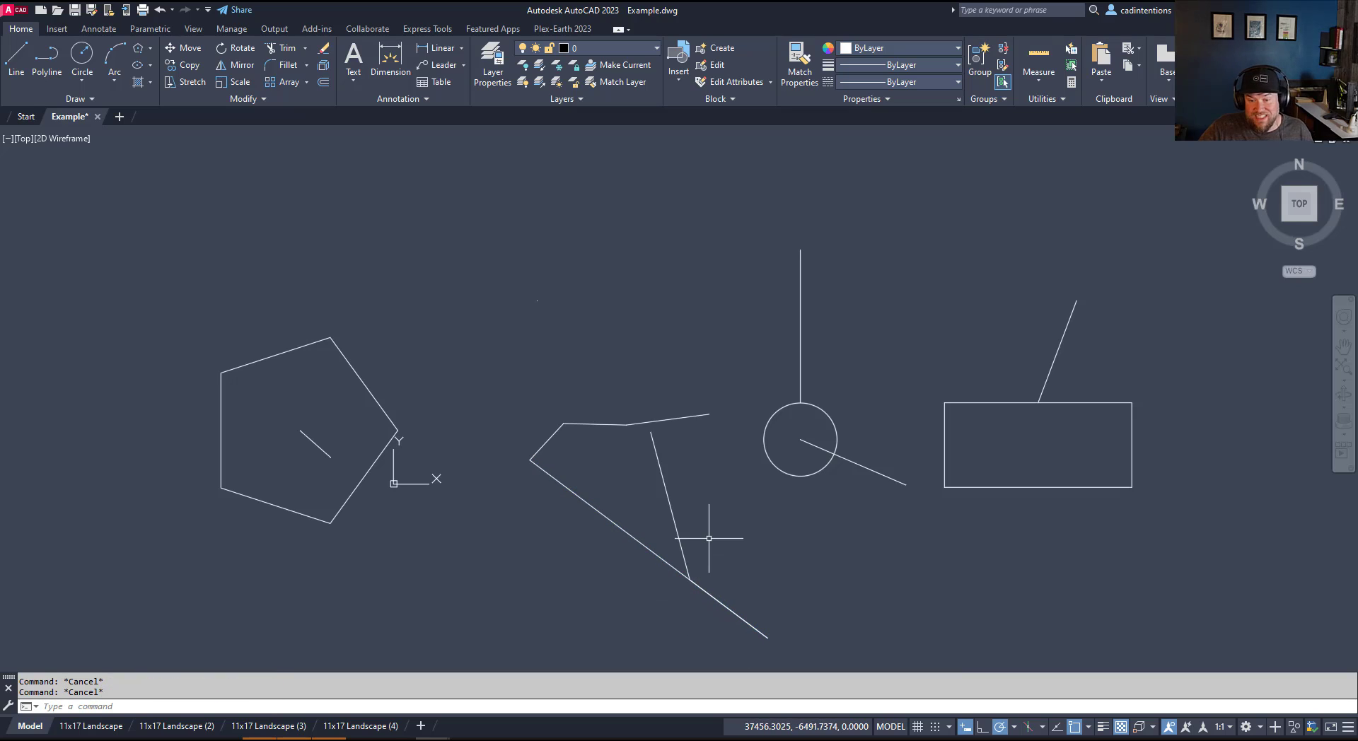
Step: Draw a vertical line from below the rectangle snapping Perpendicular to its bottom edge
{"action": "left_click", "coordinate": [1014, 729]}
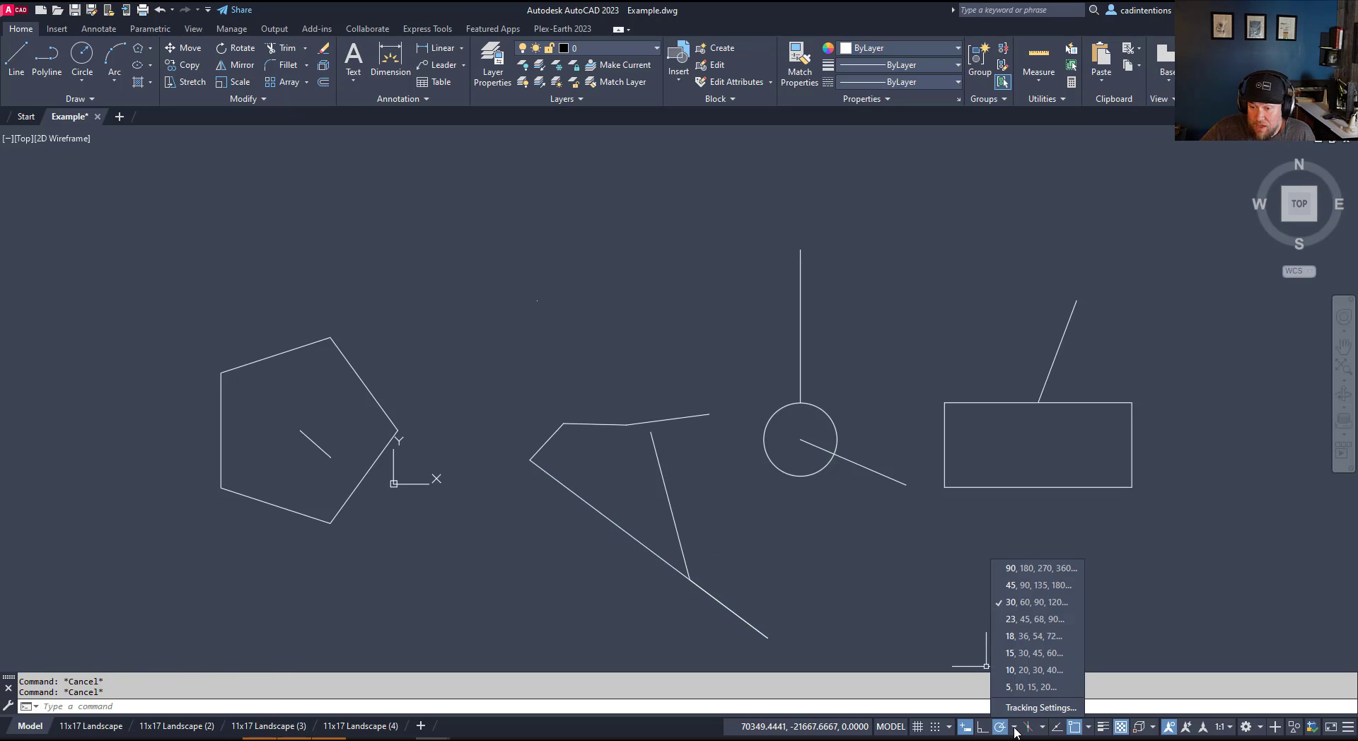
{"action": "left_click", "coordinate": [1089, 729]}
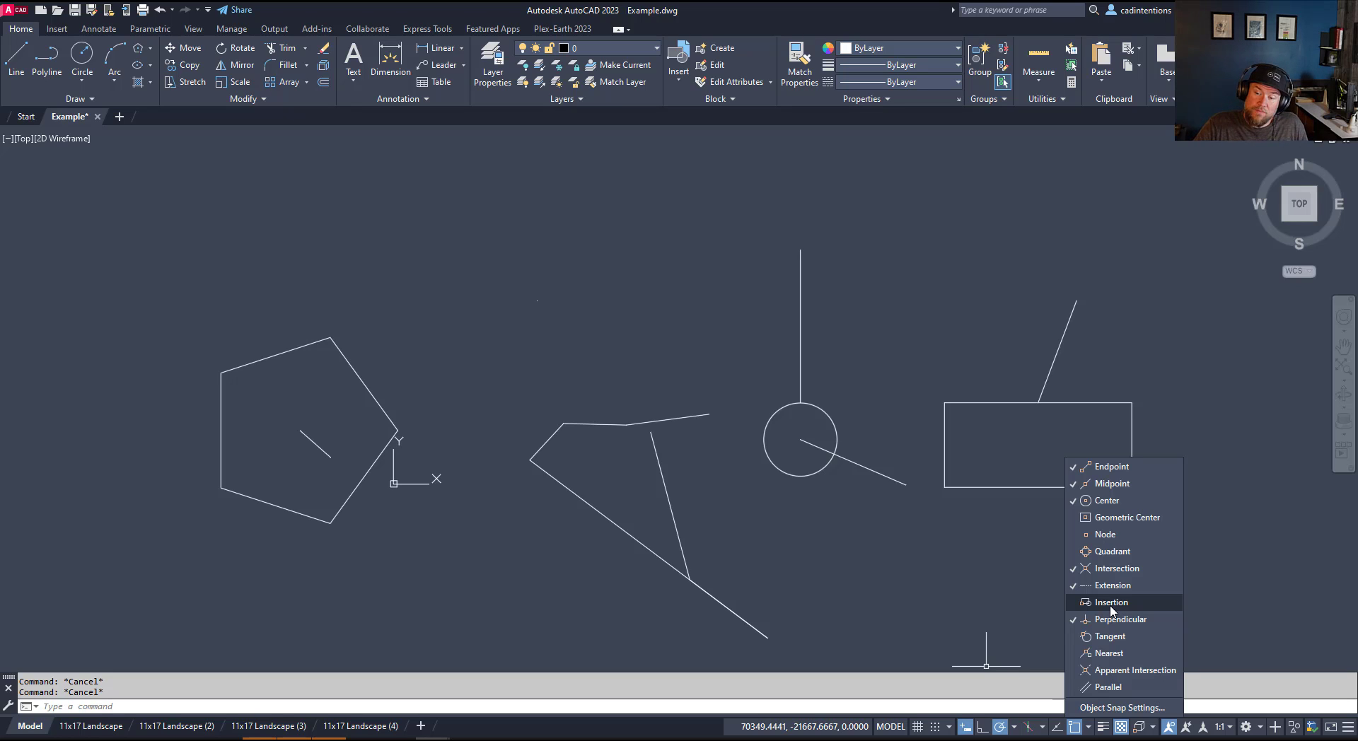
{"action": "type", "text": "pl"}
{"action": "key", "text": "Return"}
{"action": "left_click", "coordinate": [988, 585]}
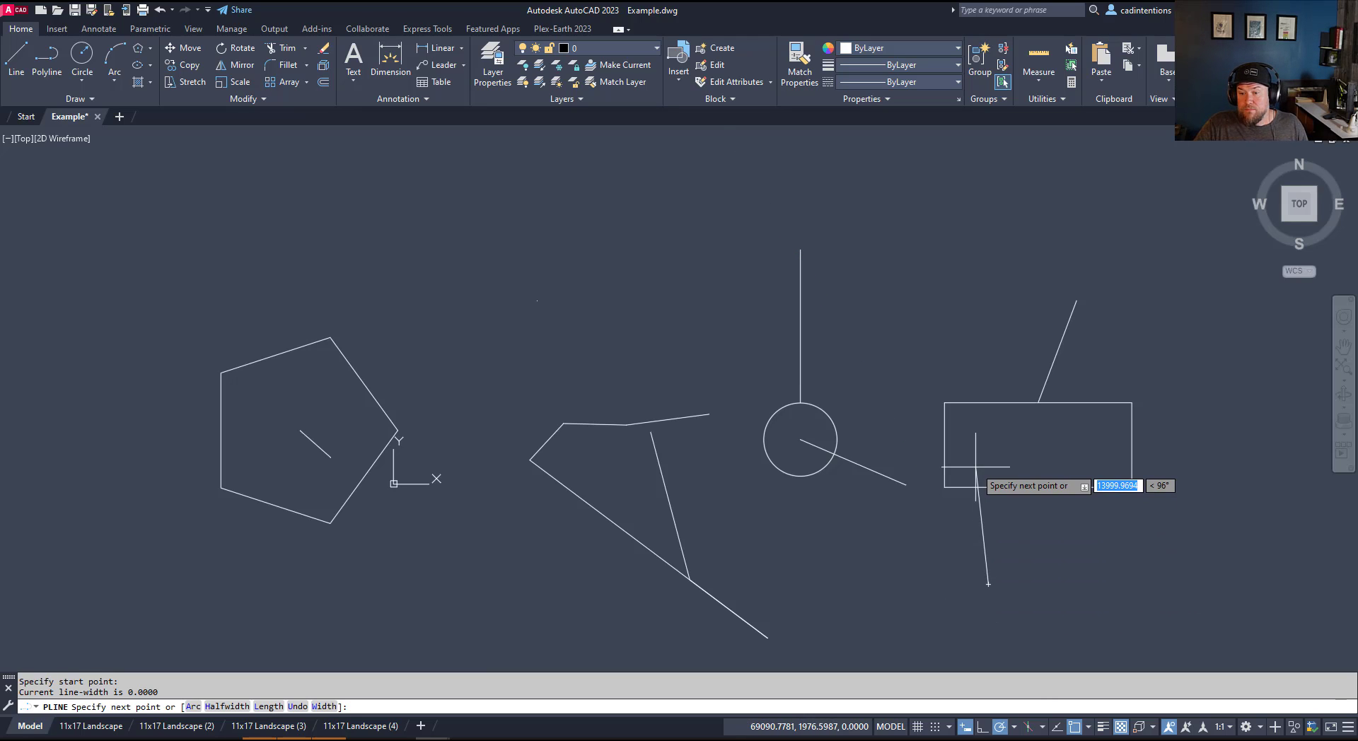
{"action": "left_click", "coordinate": [988, 487]}
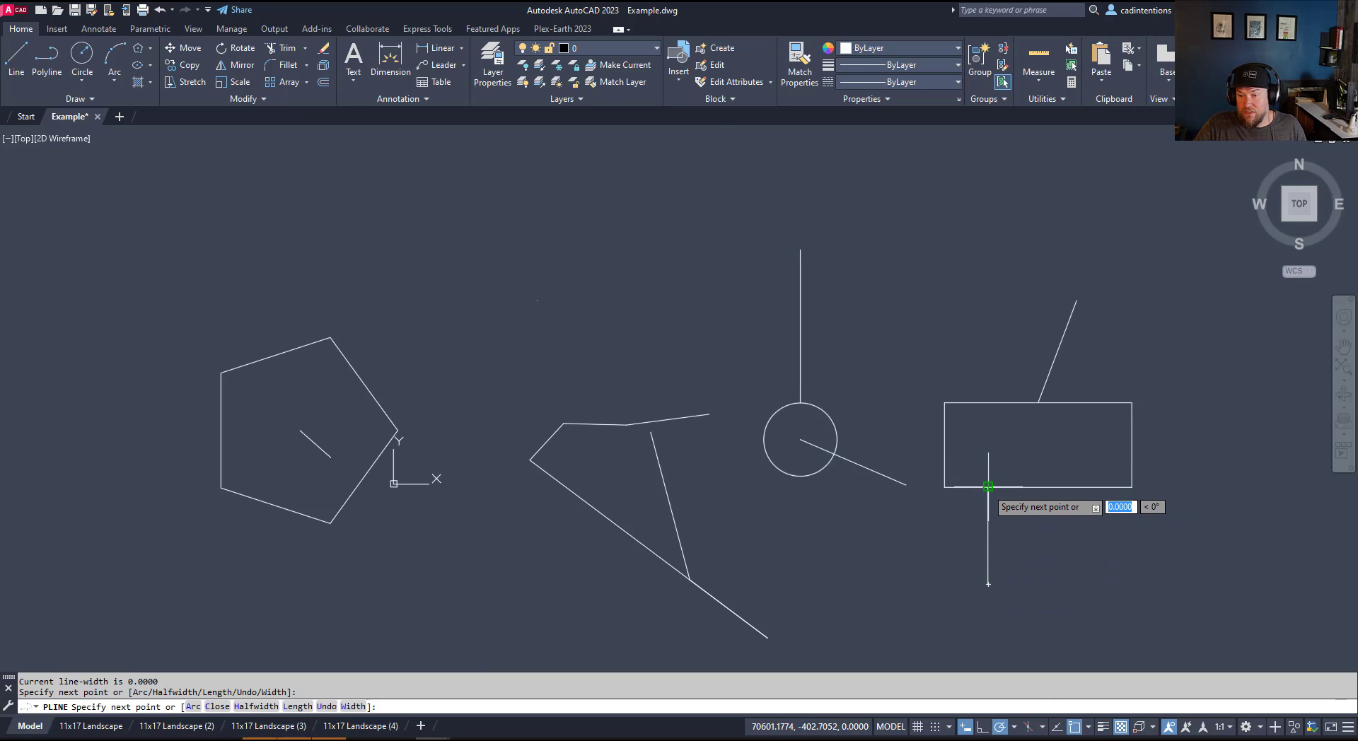
{"action": "key", "text": "Escape"}
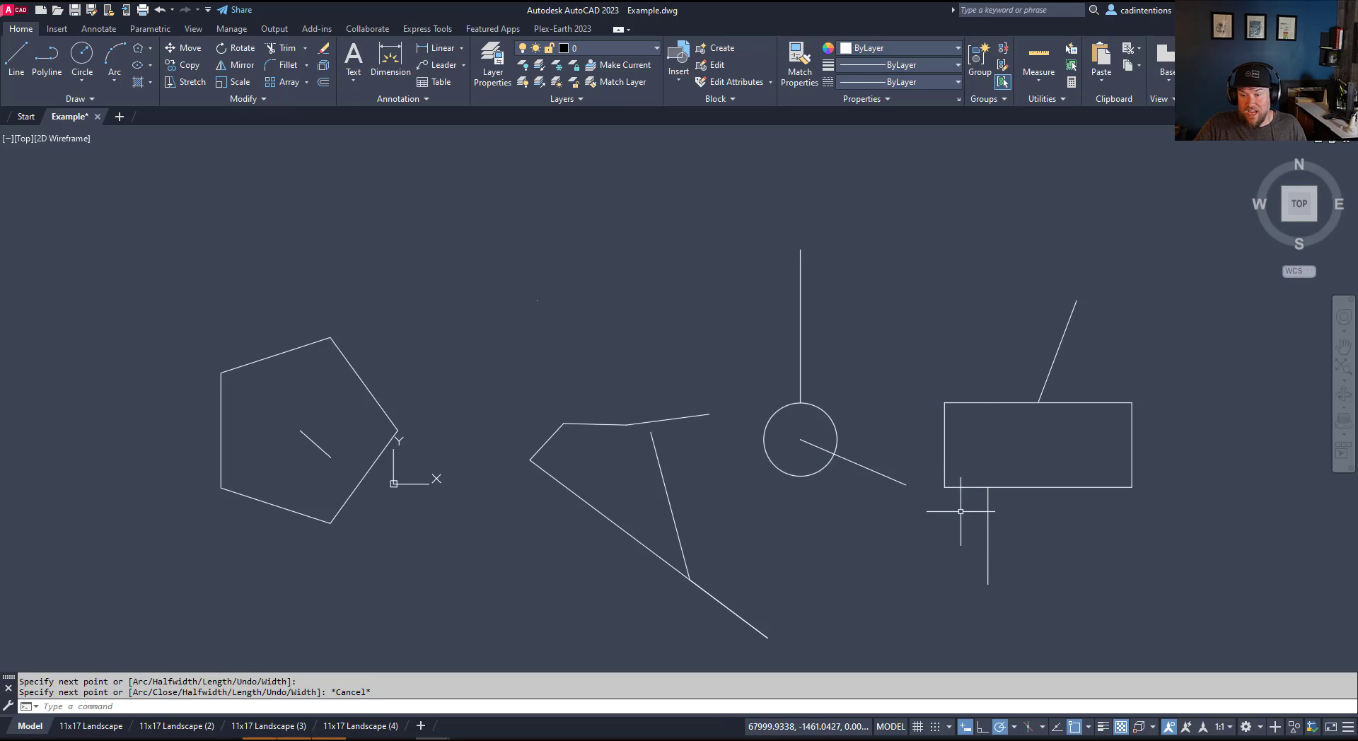
{"action": "key", "text": "Escape"}
{"action": "key", "text": "Escape"}
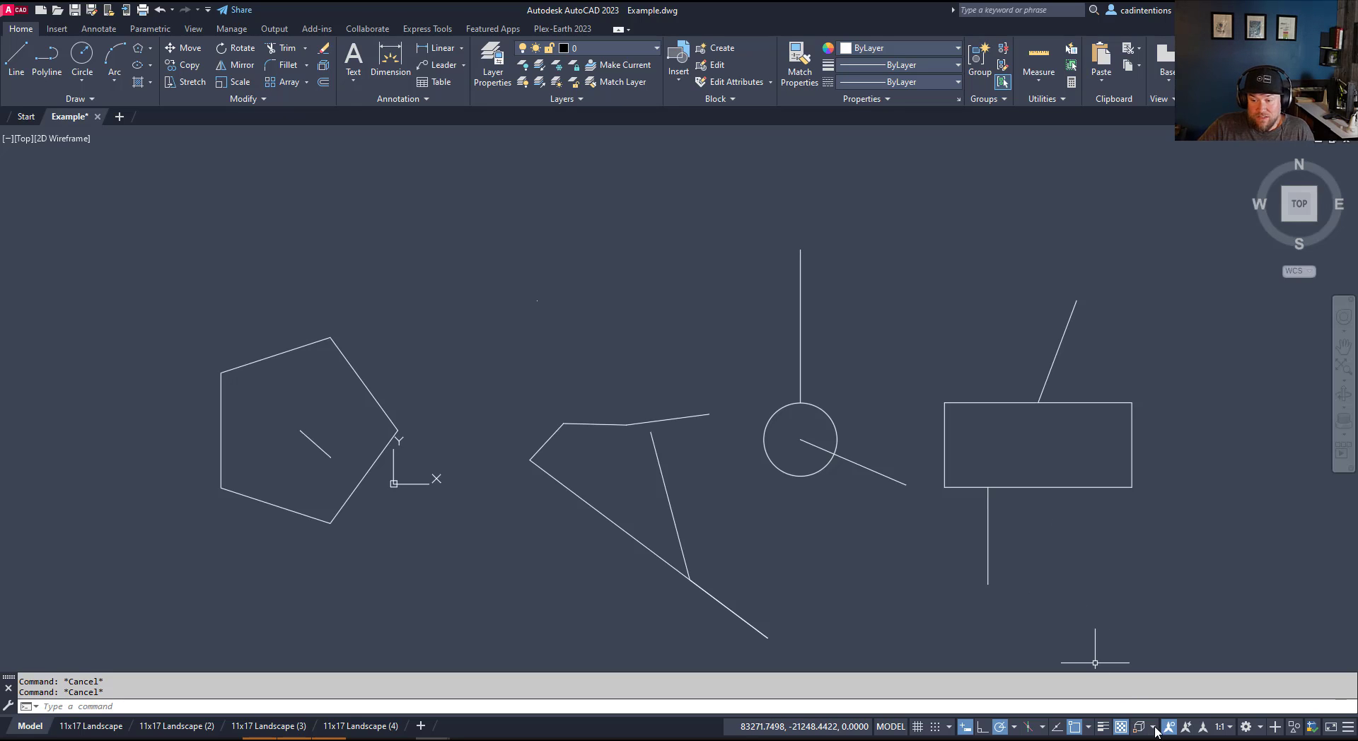
Step: Enable Tangent object snap and draw a line from below the circle tangent to it
{"action": "left_click", "coordinate": [1088, 731]}
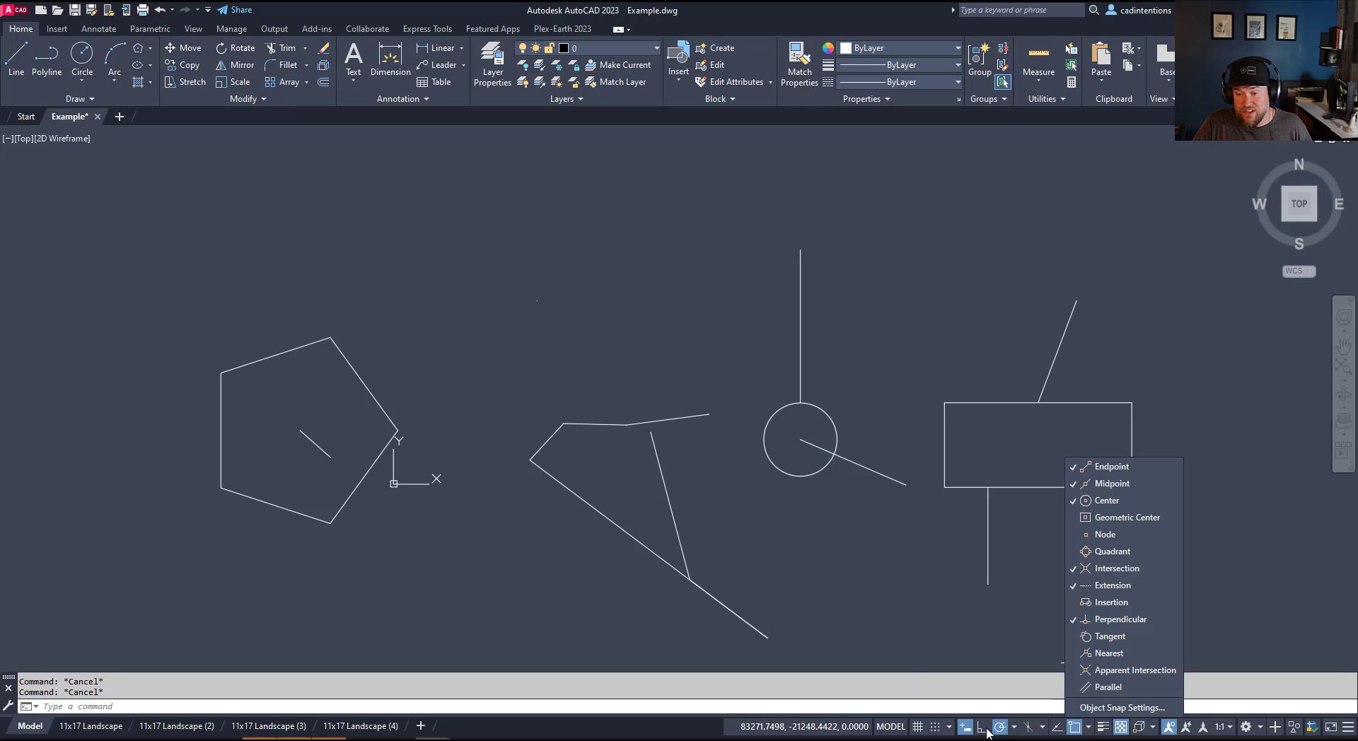
{"action": "left_click", "coordinate": [793, 566]}
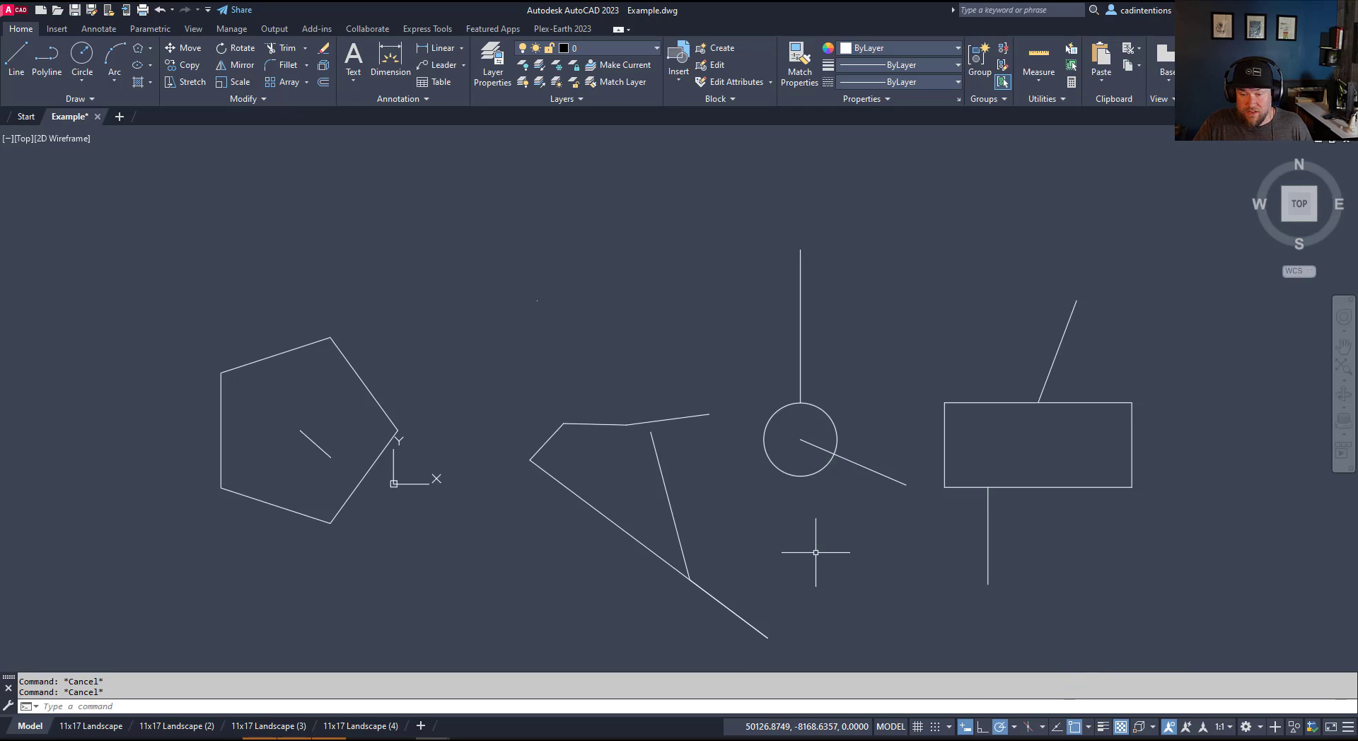
{"action": "type", "text": "pl"}
{"action": "key", "text": "Return"}
{"action": "left_click", "coordinate": [802, 545]}
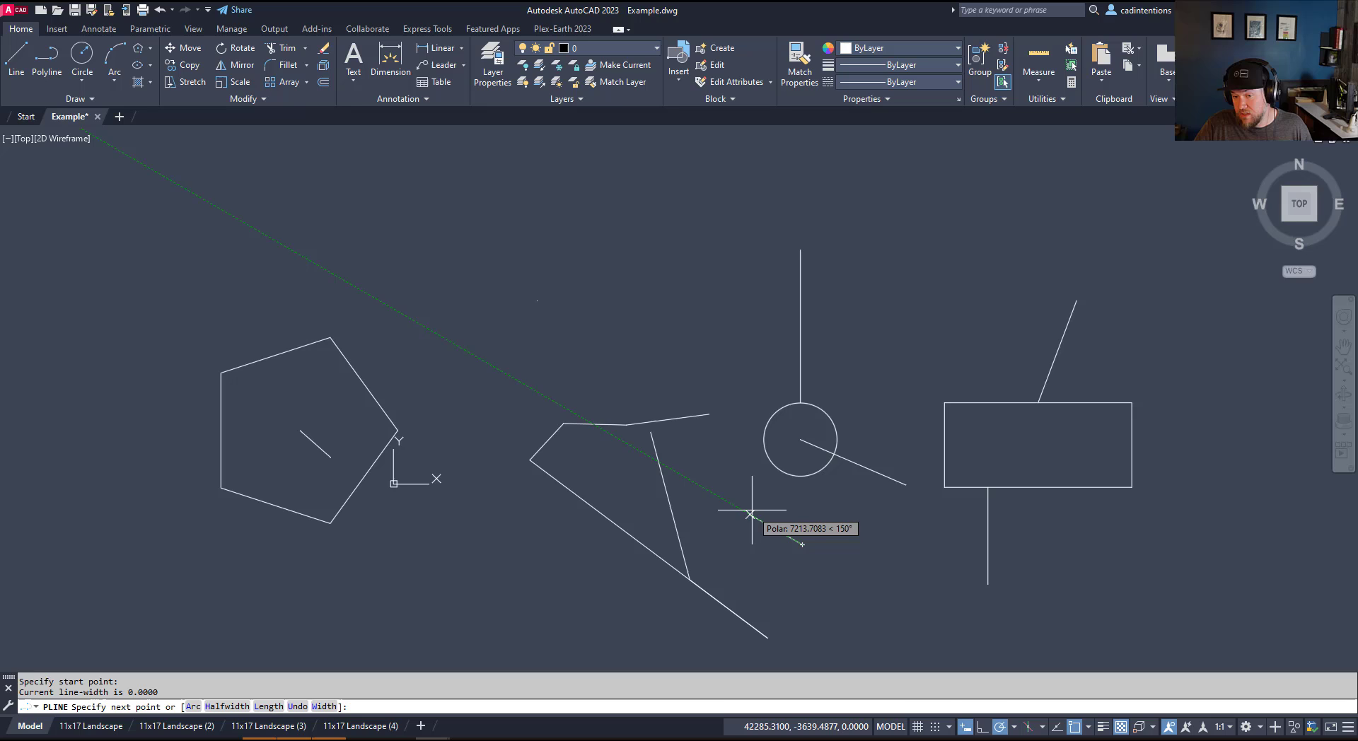
{"action": "left_click", "coordinate": [764, 451]}
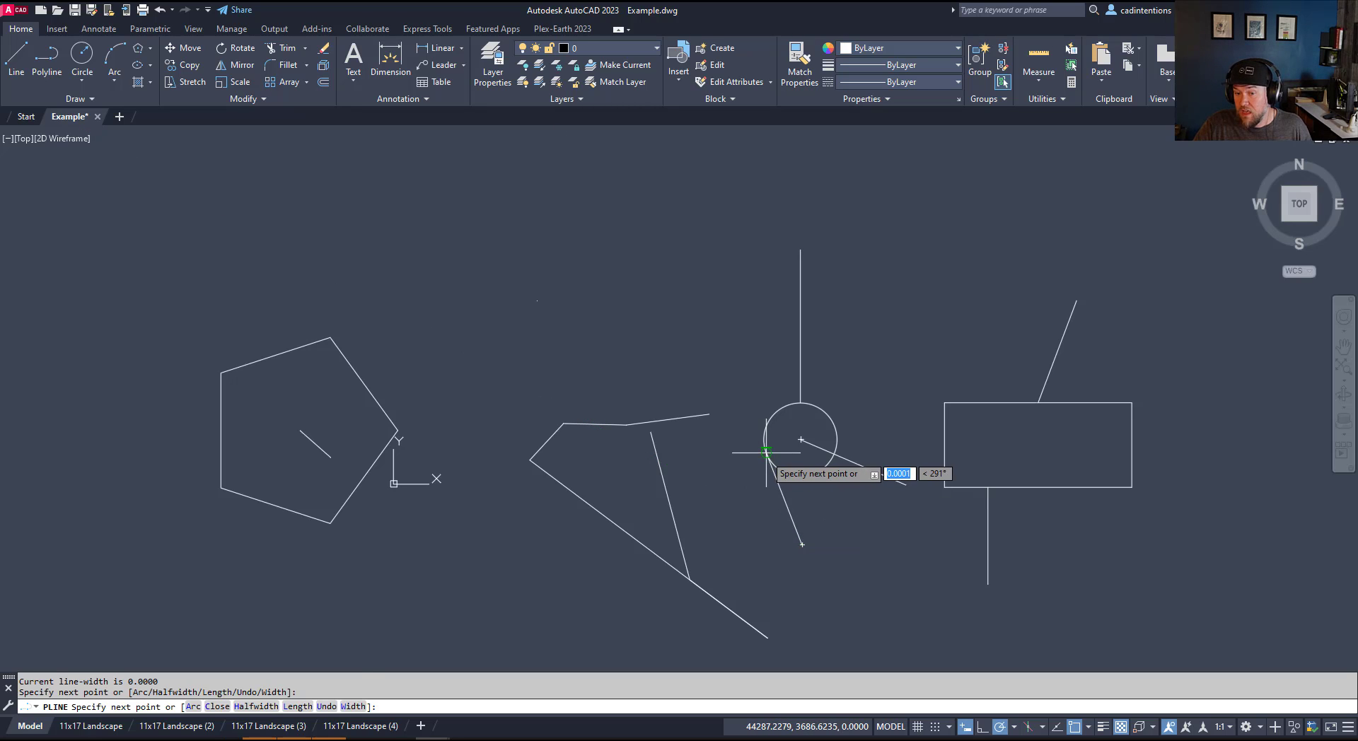
{"action": "key", "text": "Escape"}
{"action": "key", "text": "Escape"}
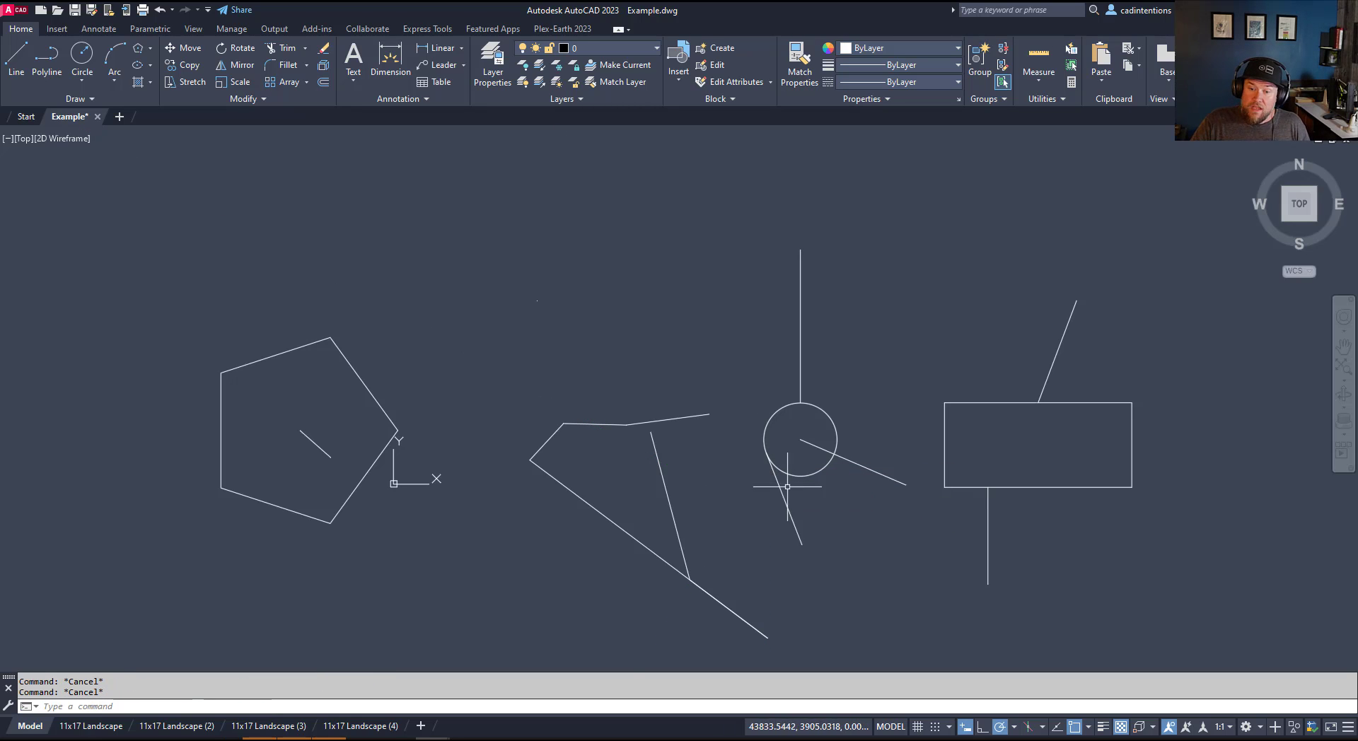
Step: Trim away the circle's right and bottom arc, leaving a left arc
{"action": "left_click", "coordinate": [789, 521]}
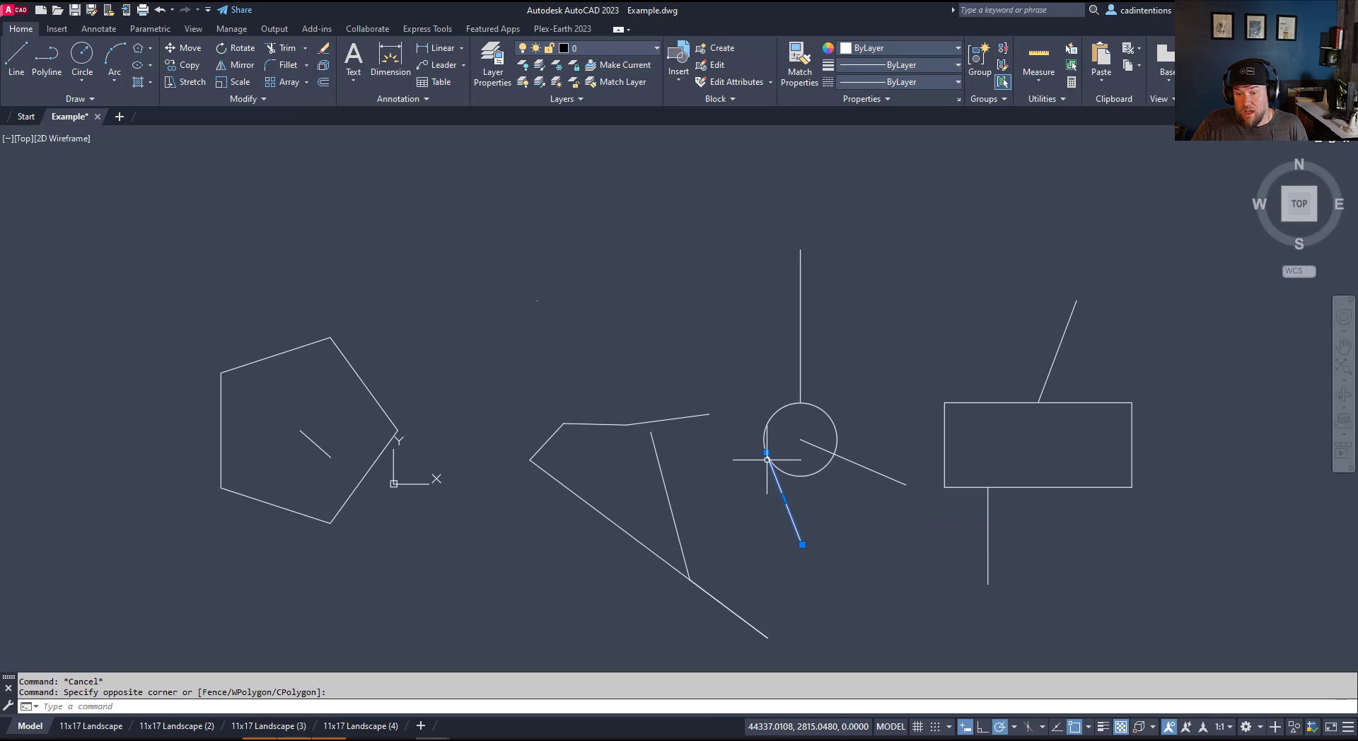
{"action": "key", "text": "Escape"}
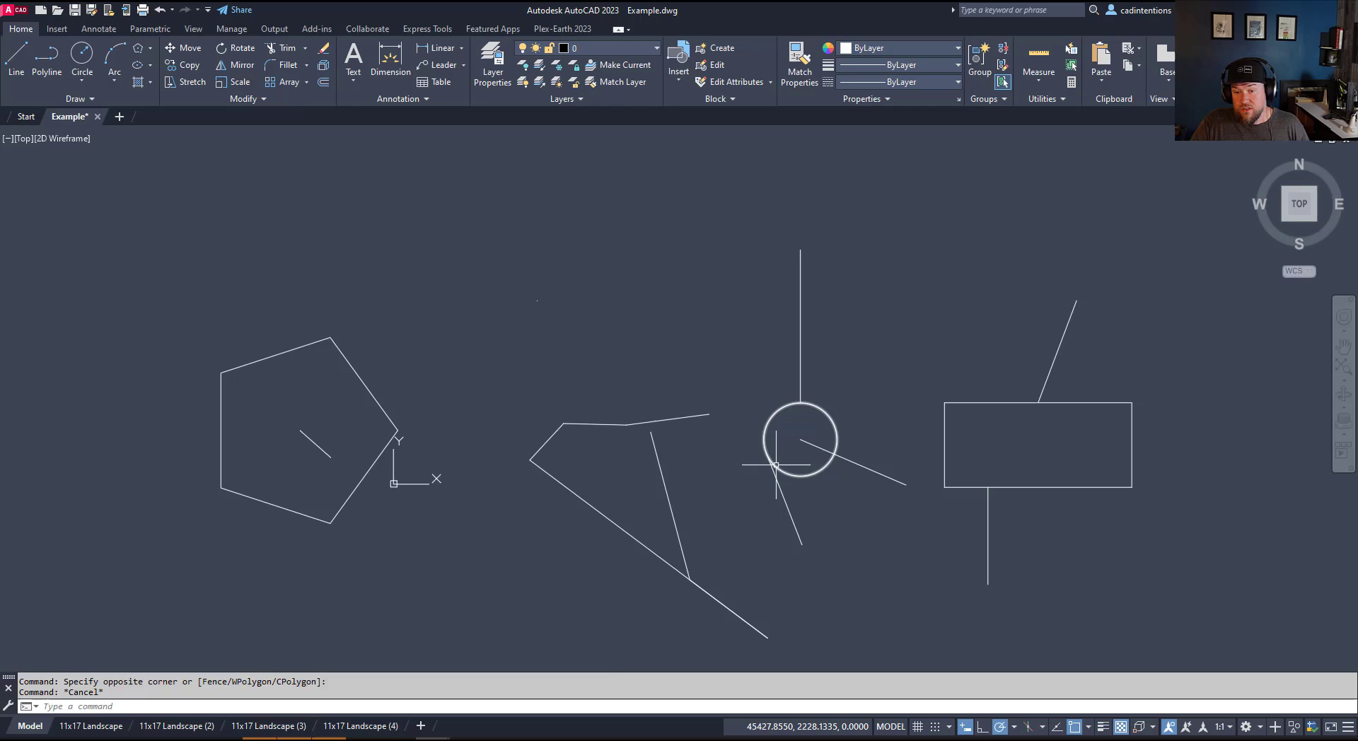
{"action": "key", "text": "Escape"}
{"action": "middle_click_drag", "start_coordinate": [837, 506], "coordinate": [842, 537]}
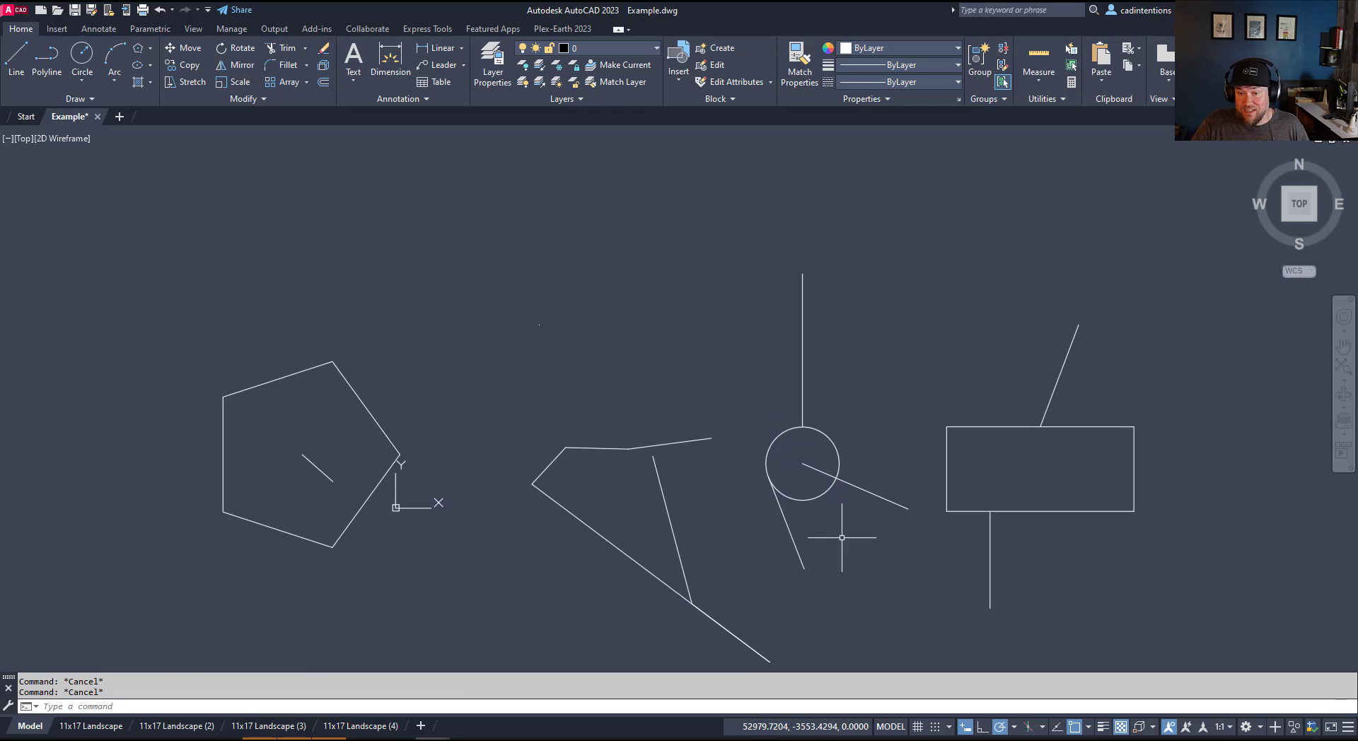
{"action": "type", "text": "TR"}
{"action": "key", "text": "Return"}
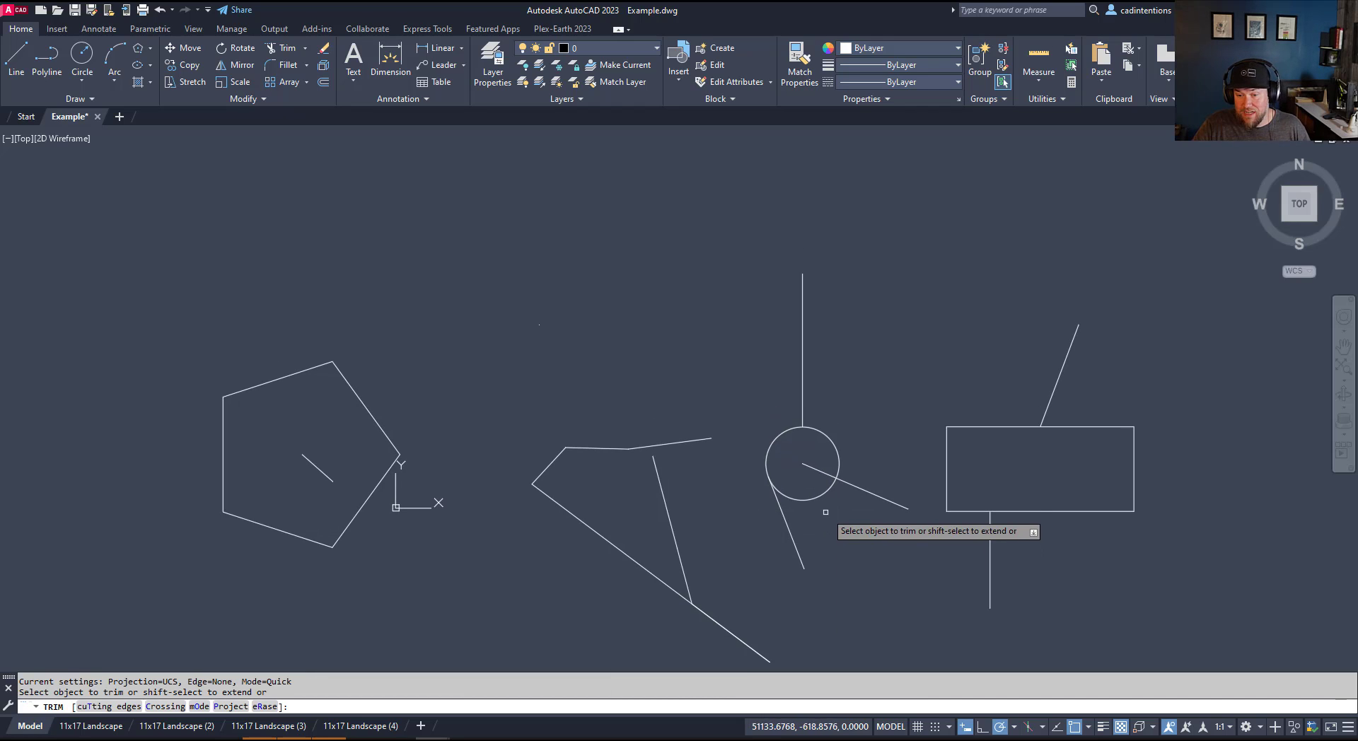
{"action": "left_click", "coordinate": [809, 498]}
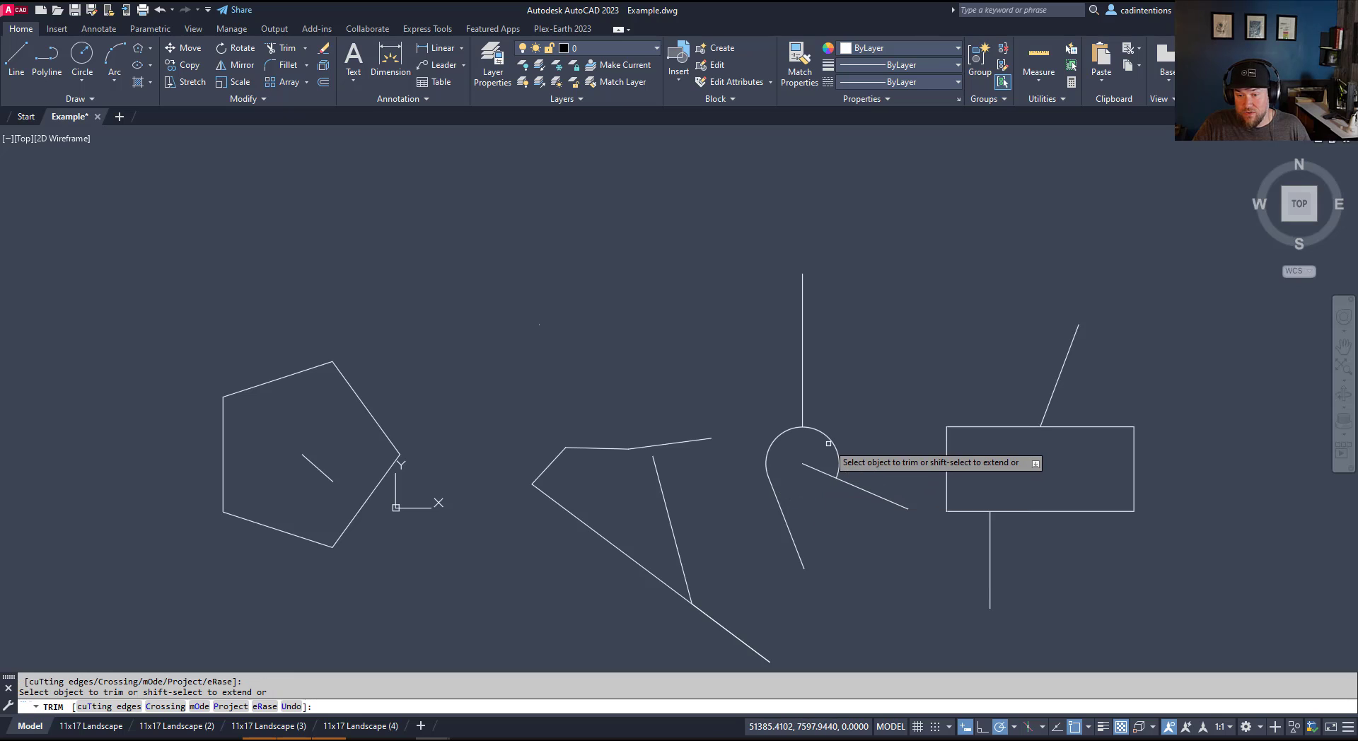
{"action": "key", "text": "Escape"}
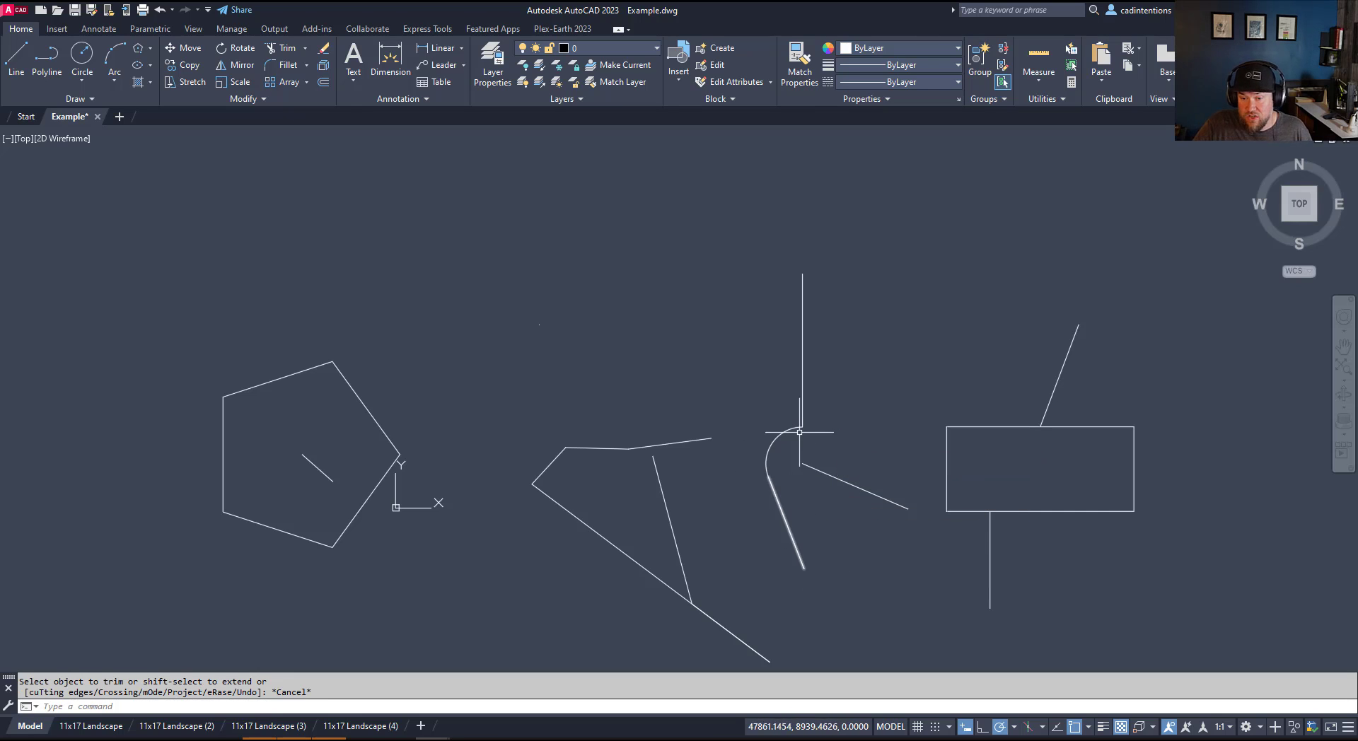
{"action": "key", "text": "Escape"}
{"action": "key", "text": "Escape"}
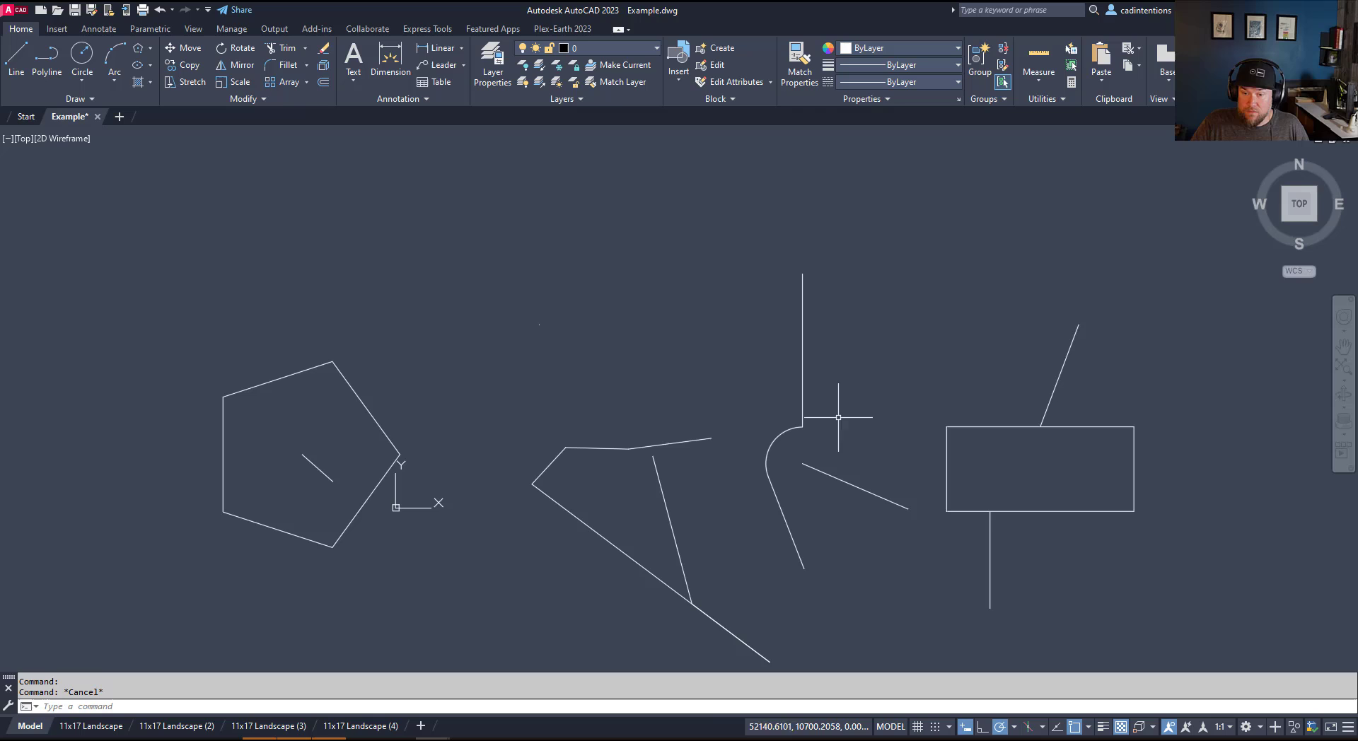
{"action": "type", "text": "pl"}
Step: Draw a horizontal polyline segment extending right from the arc's top end
{"action": "key", "text": "Return"}
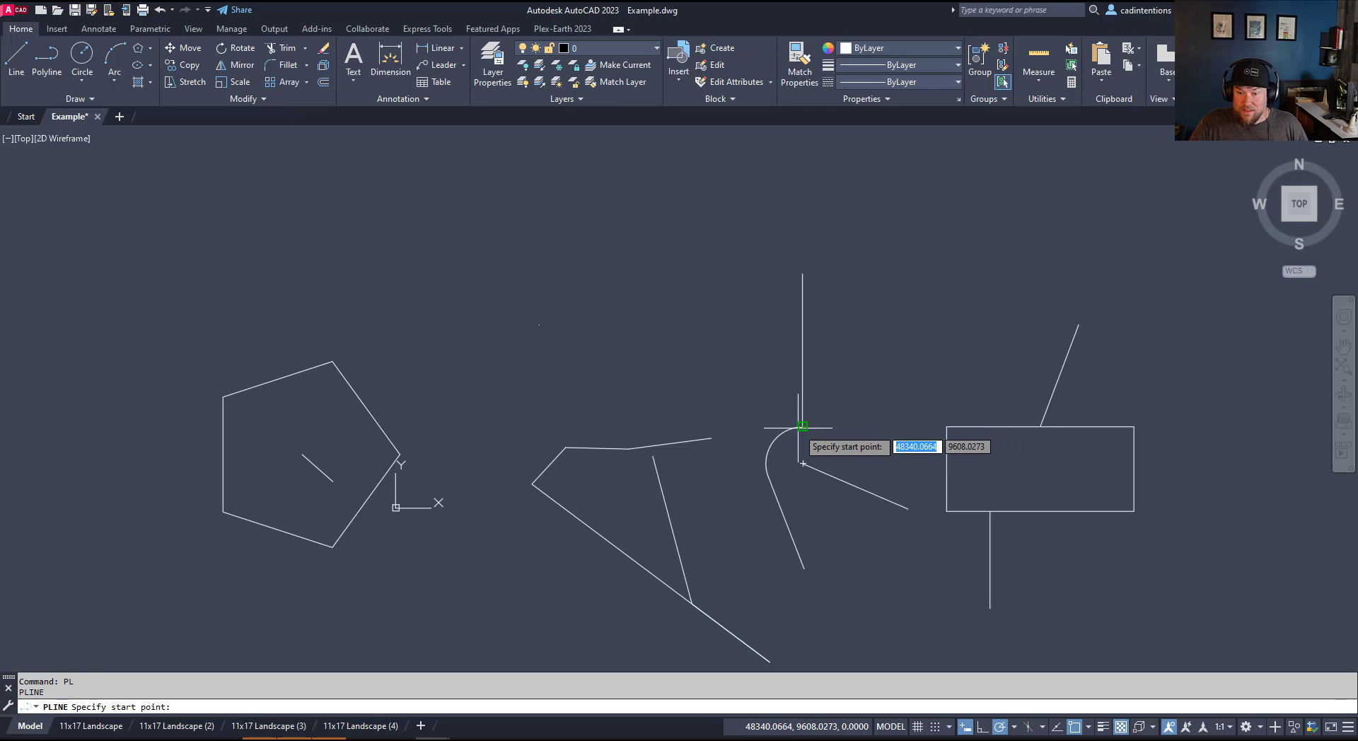
{"action": "left_click", "coordinate": [804, 428]}
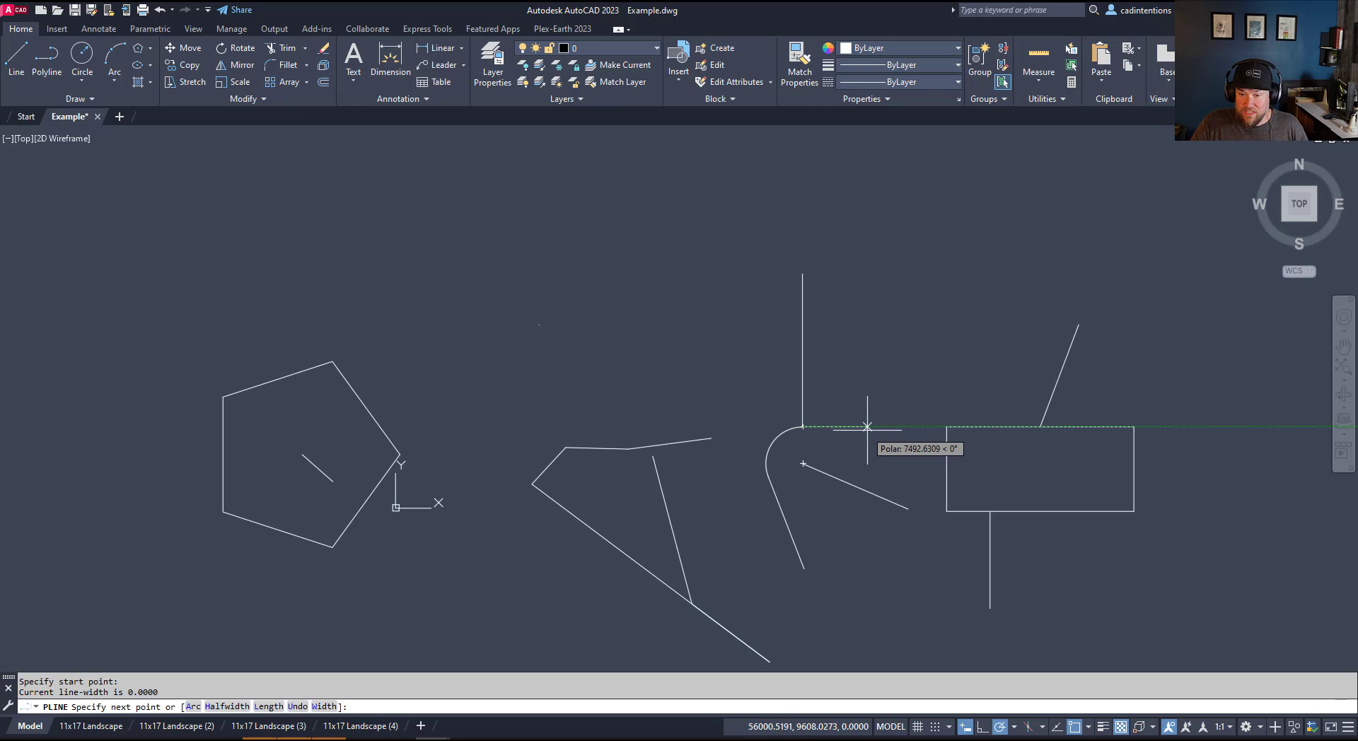
{"action": "left_click", "coordinate": [889, 428]}
{"action": "key", "text": "Escape"}
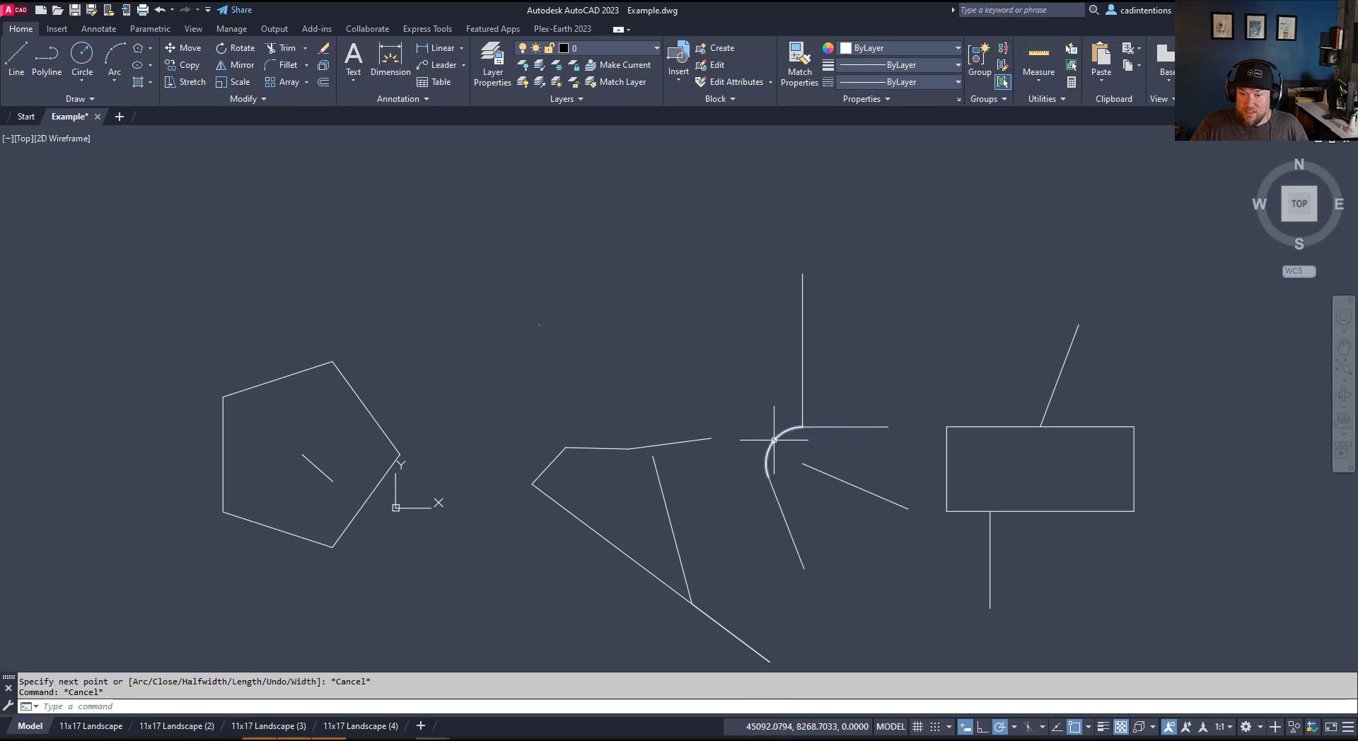
{"action": "key", "text": "Escape"}
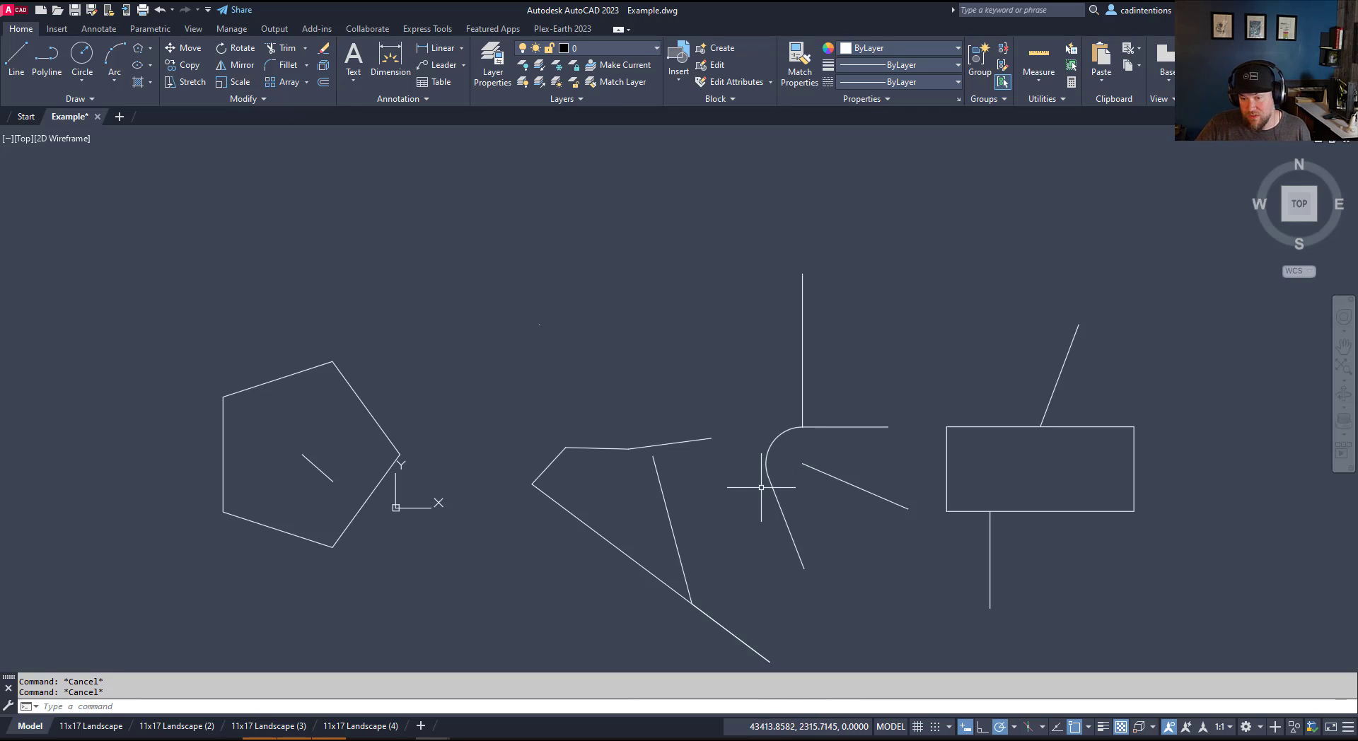
Step: Enable Nearest snap and draw a slanted line from beside the arc's inner line to the rectangle's left edge
{"action": "left_click", "coordinate": [1089, 732]}
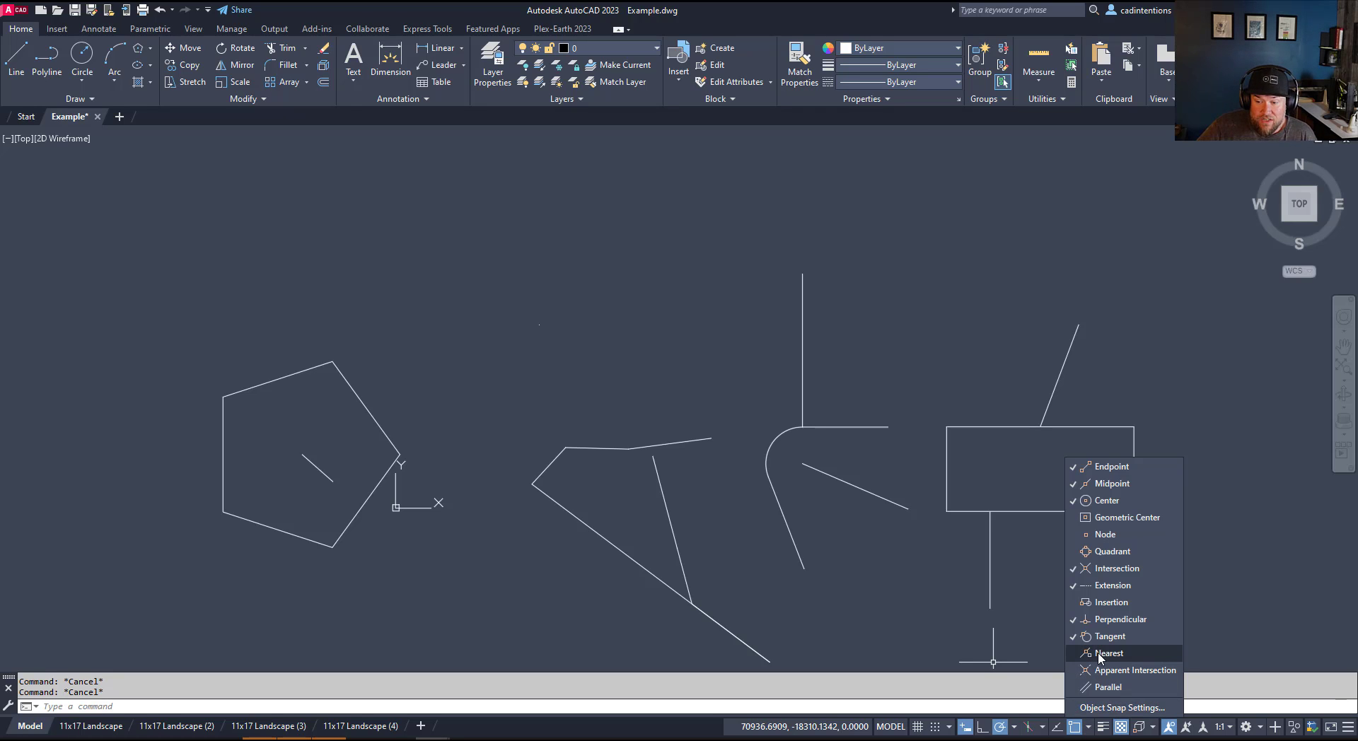
{"action": "left_click", "coordinate": [937, 585]}
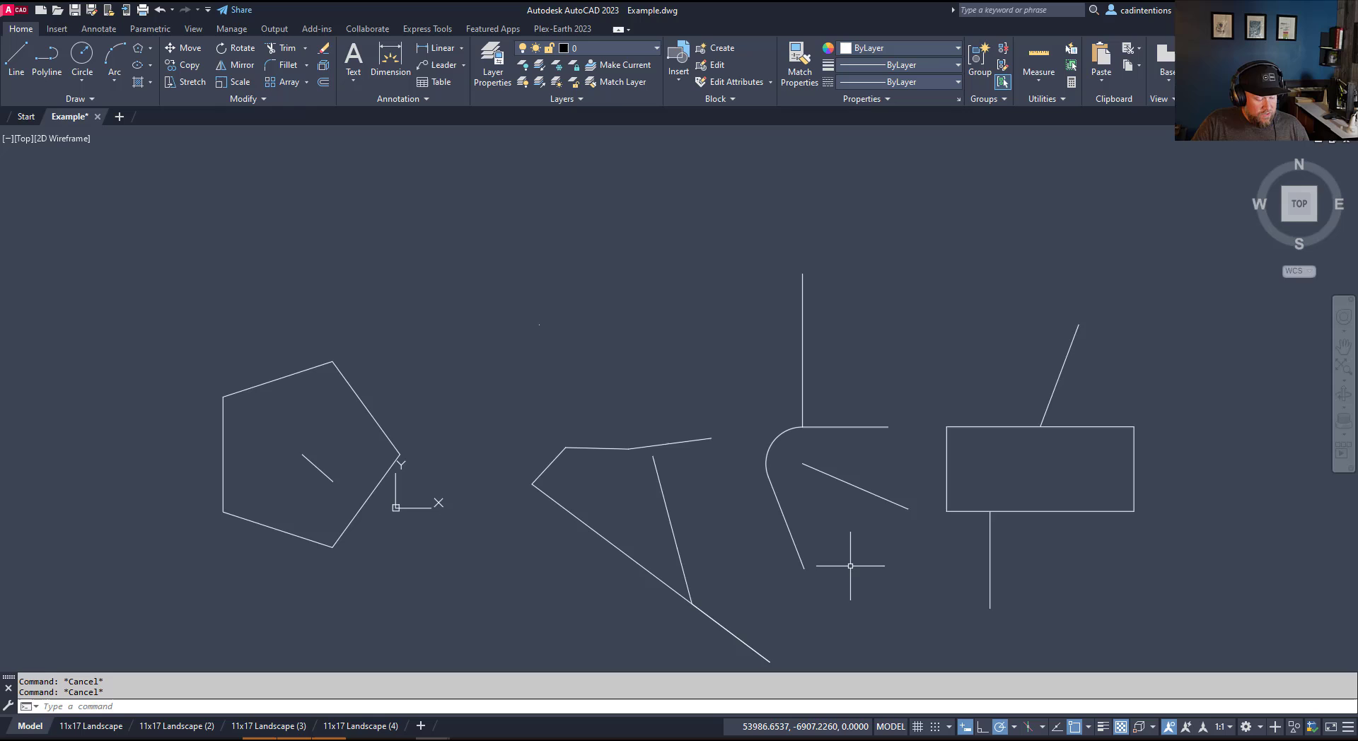
{"action": "type", "text": "pl"}
{"action": "key", "text": "Return"}
{"action": "left_click", "coordinate": [884, 460]}
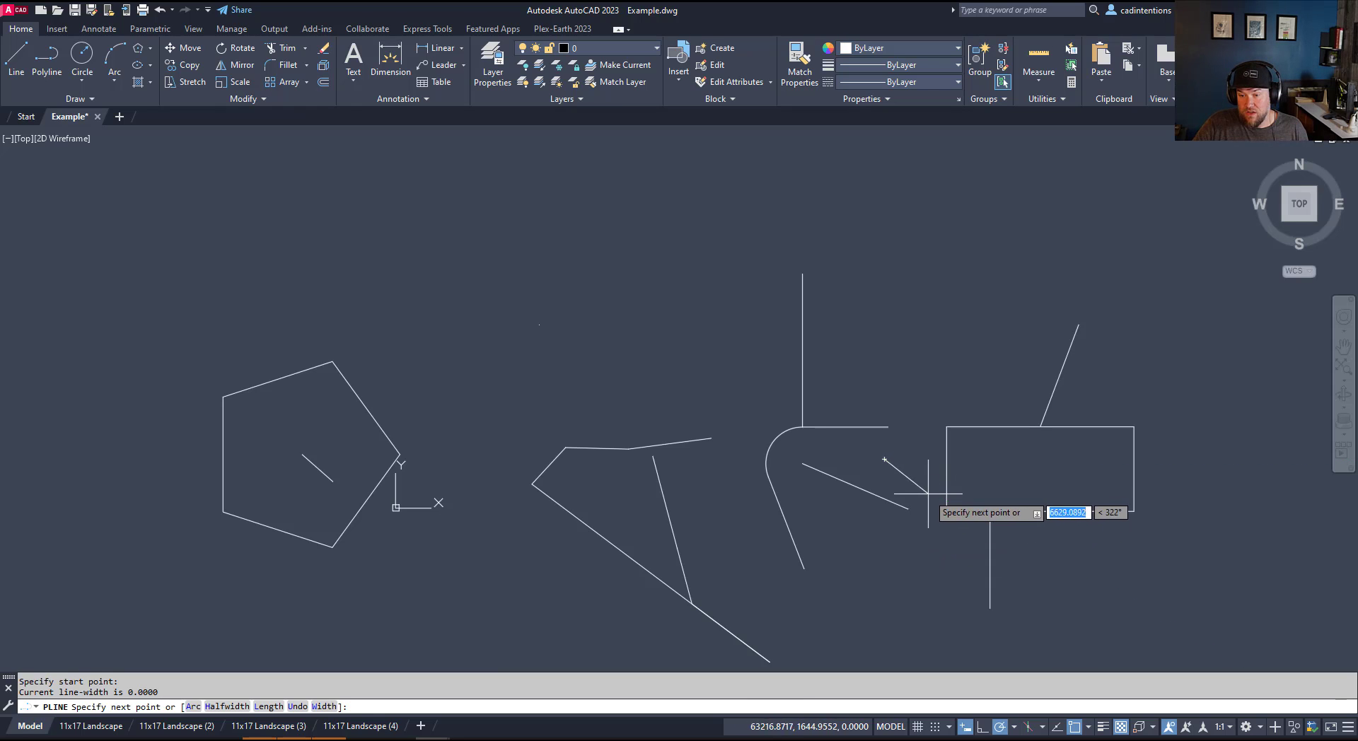
{"action": "scroll", "coordinate": [948, 494], "scroll_direction": "up", "scroll_amount": 5}
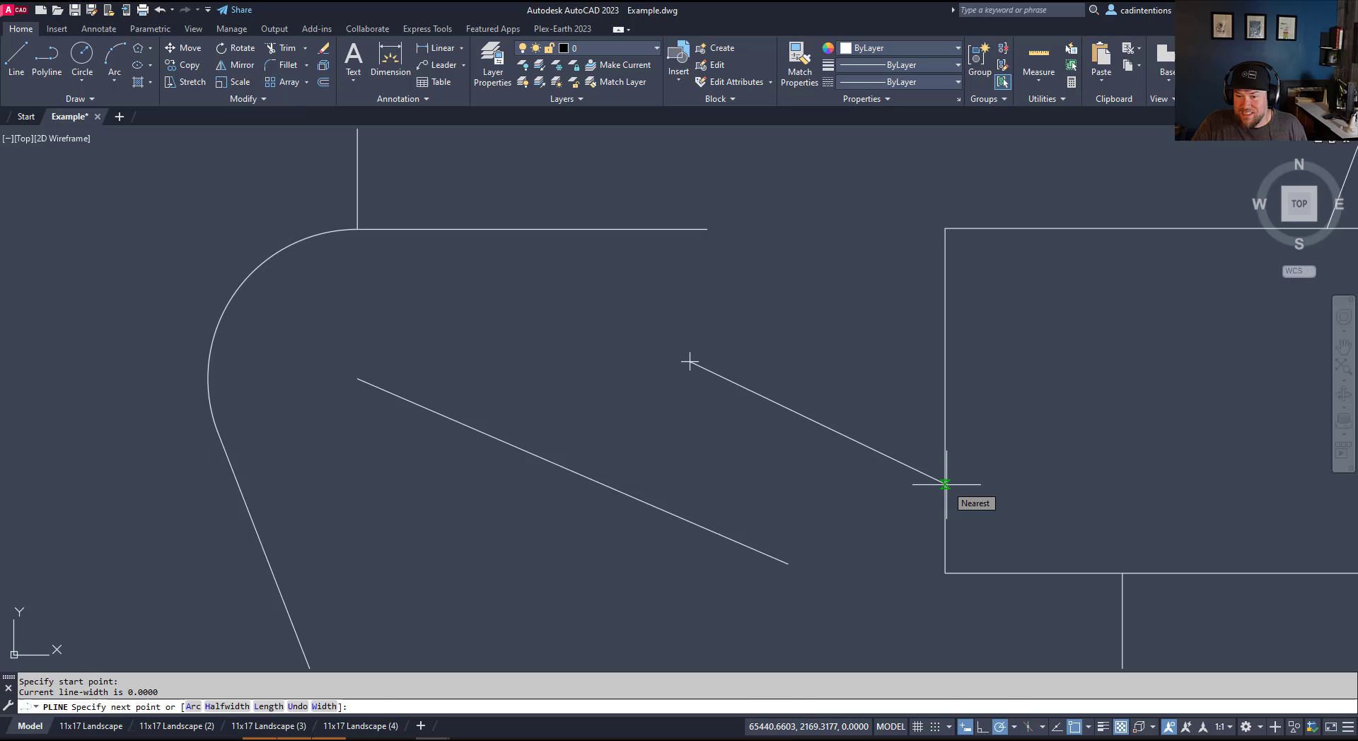
{"action": "left_click", "coordinate": [944, 484]}
{"action": "key", "text": "Escape"}
{"action": "key", "text": "Escape"}
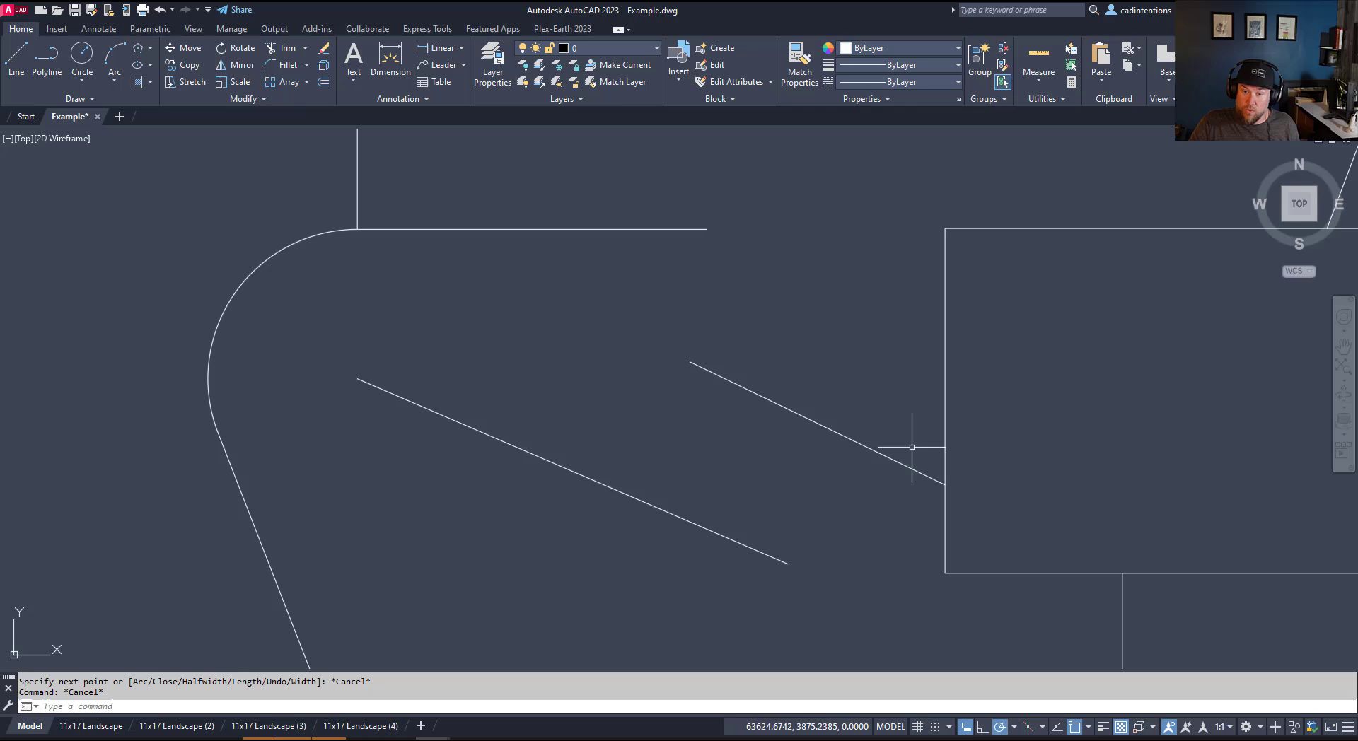
{"action": "left_click", "coordinate": [945, 399]}
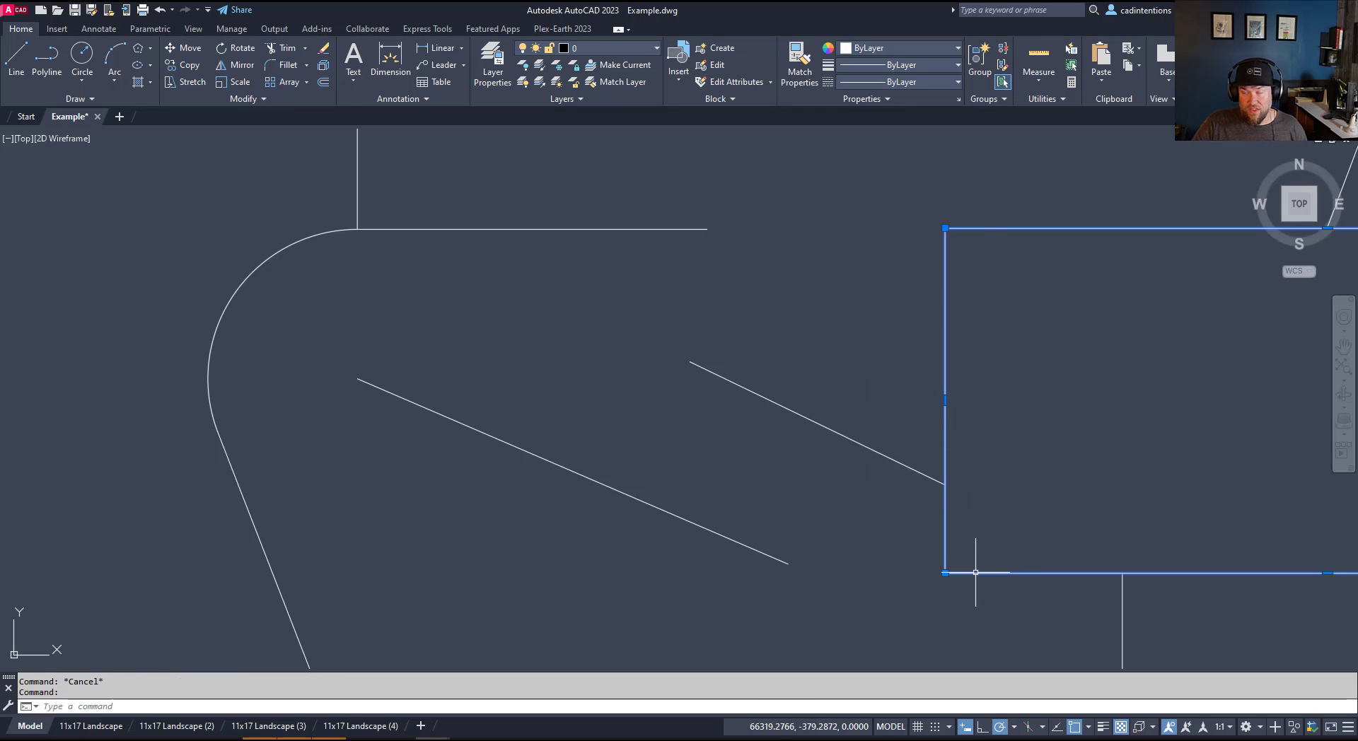
{"action": "key", "text": "Escape"}
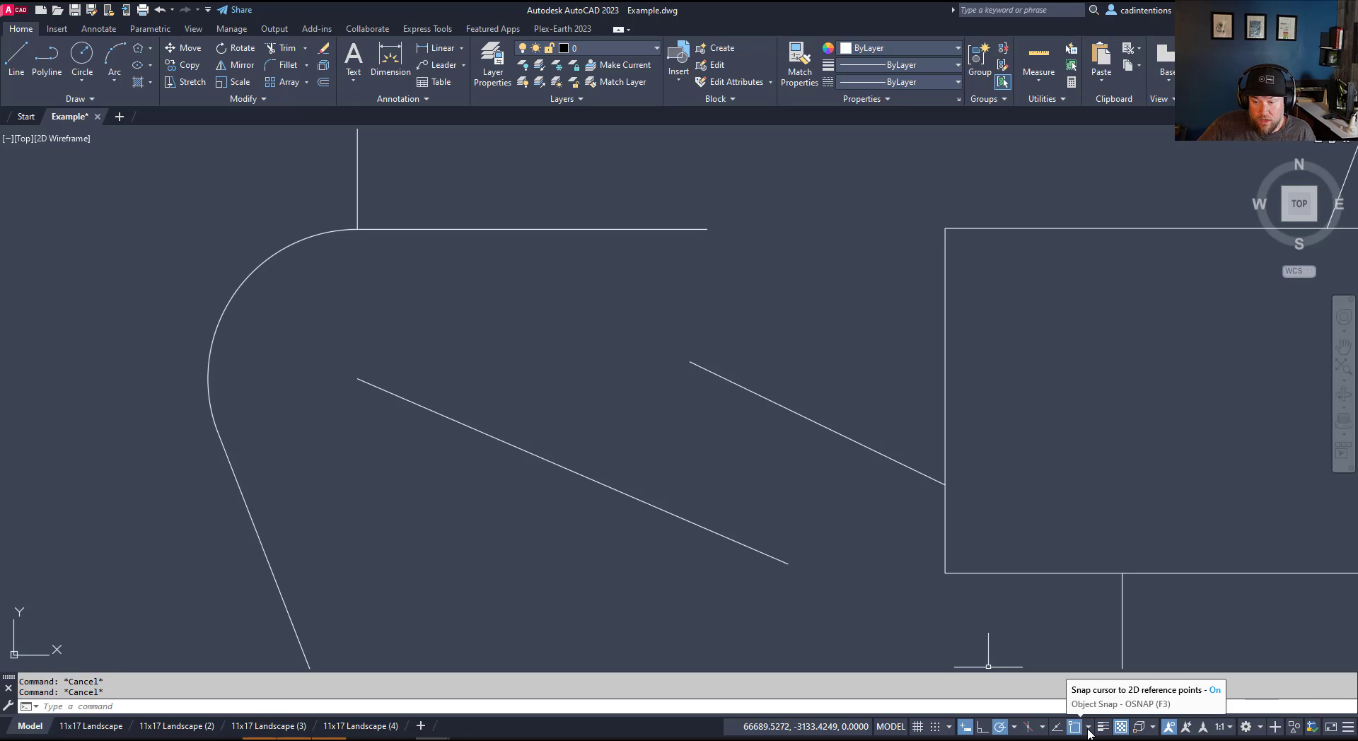
Step: Enable Apparent Intersection snap and start a polyline running parallel below the inner line
{"action": "left_click", "coordinate": [1088, 729]}
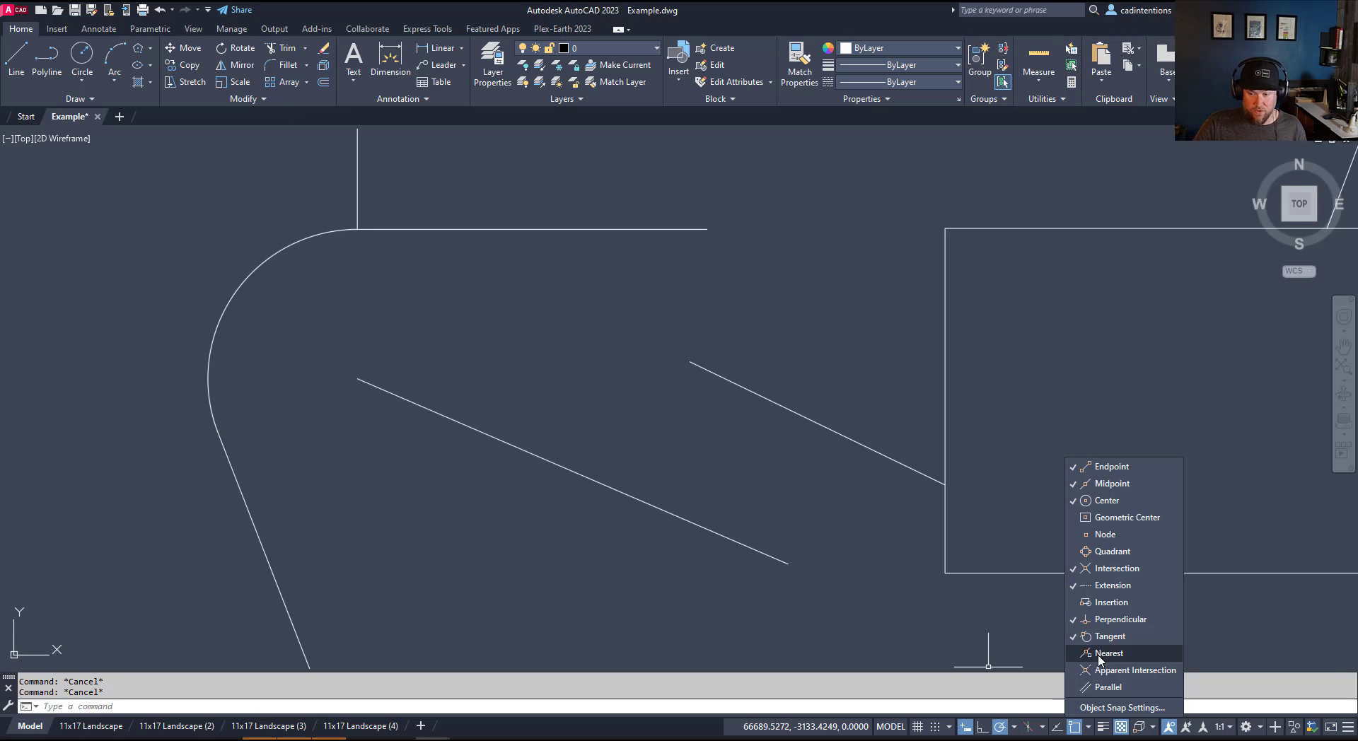
{"action": "left_click", "coordinate": [1105, 671]}
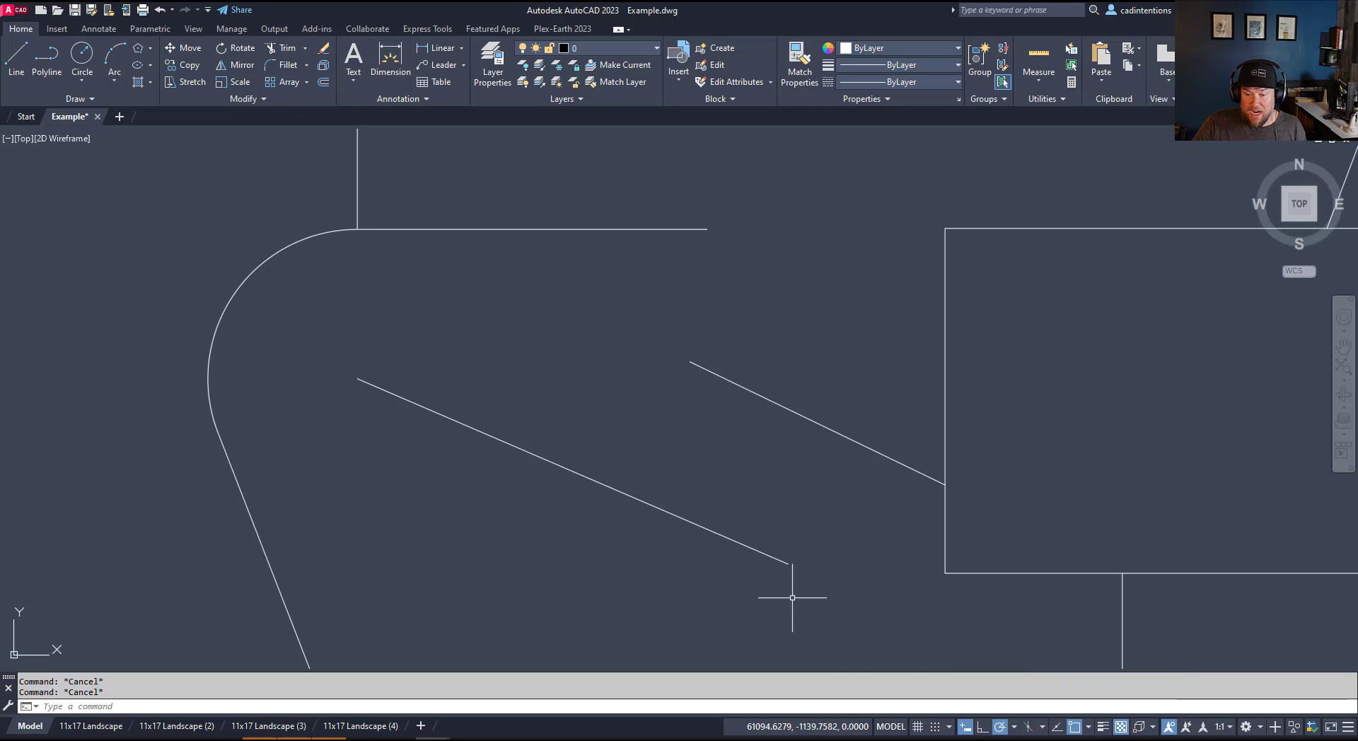
{"action": "type", "text": "pl"}
{"action": "key", "text": "Return"}
{"action": "left_click", "coordinate": [843, 642]}
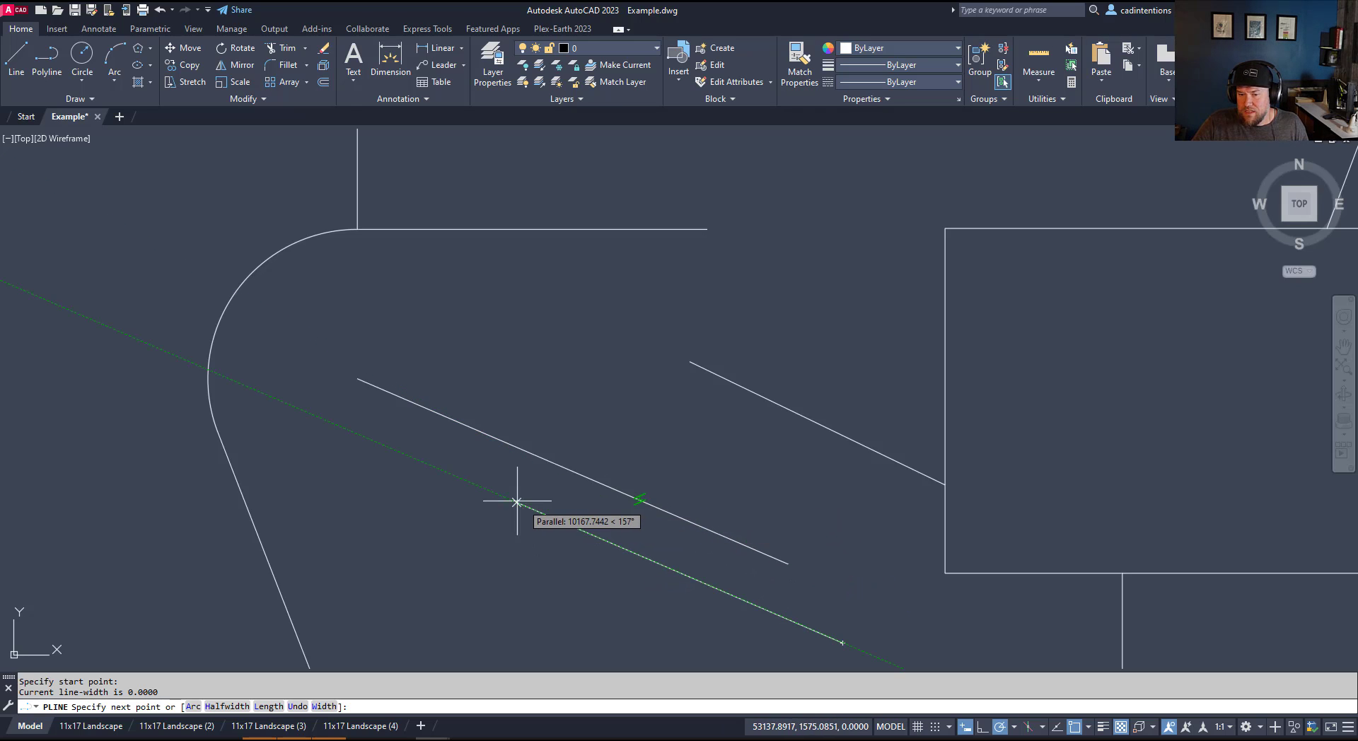
{"action": "left_click", "coordinate": [415, 460]}
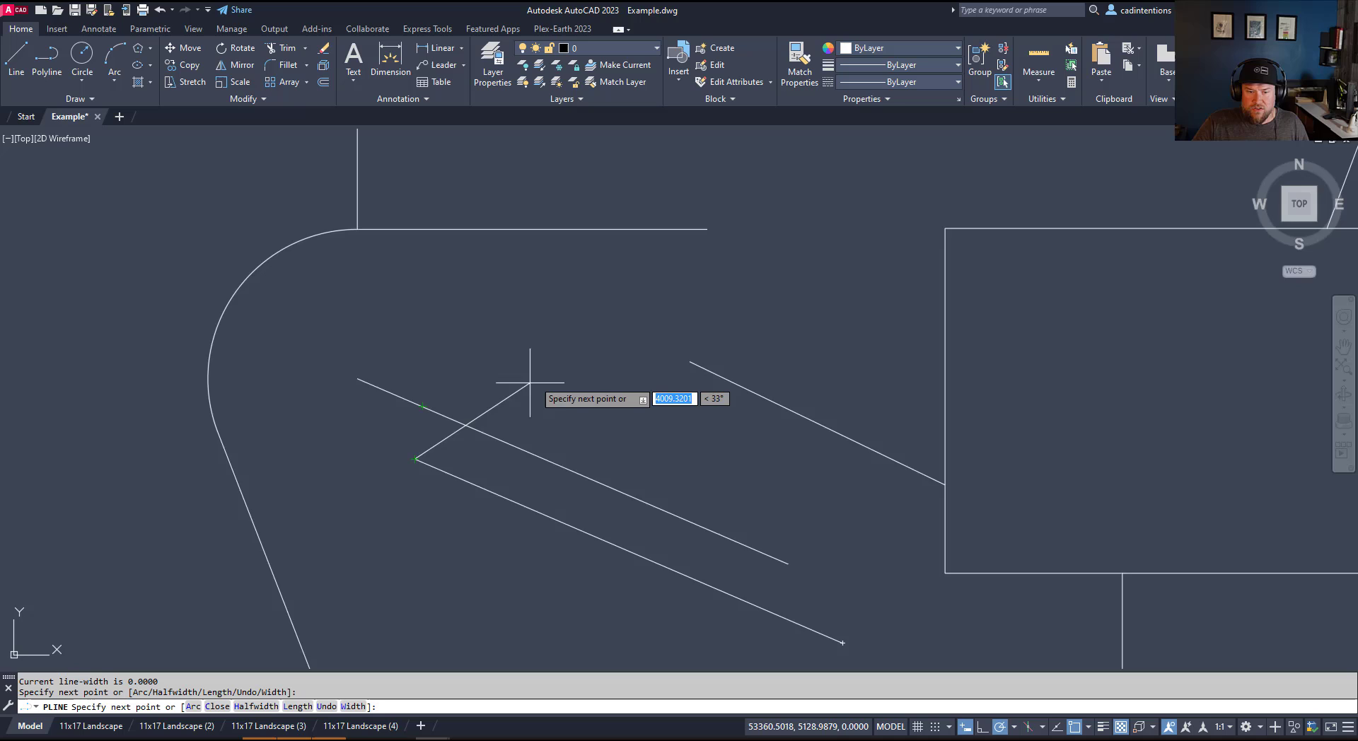
Step: Enter the segment length 2200 to place the final segment and end the polyline
{"action": "middle_click_drag", "start_coordinate": [489, 479], "coordinate": [615, 495]}
{"action": "scroll", "coordinate": [518, 487], "scroll_direction": "up", "scroll_amount": 4}
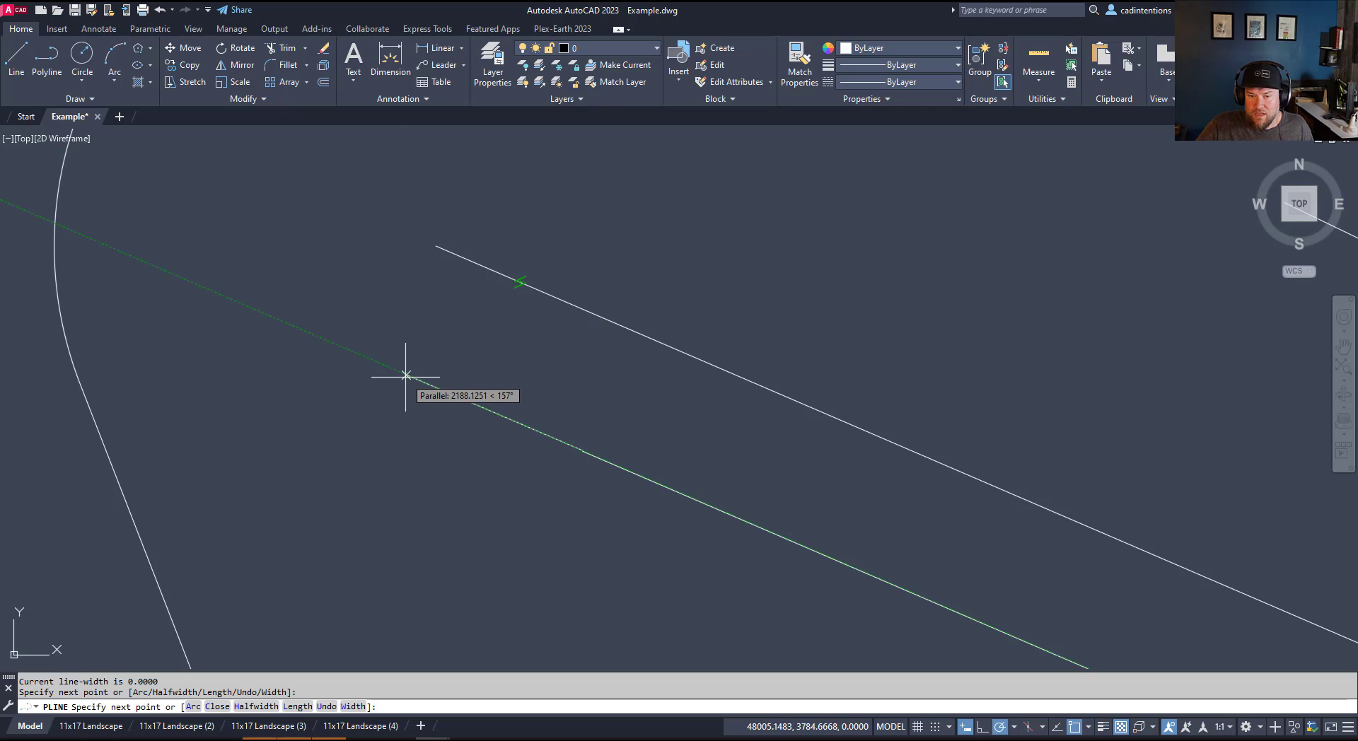
{"action": "type", "text": "2200"}
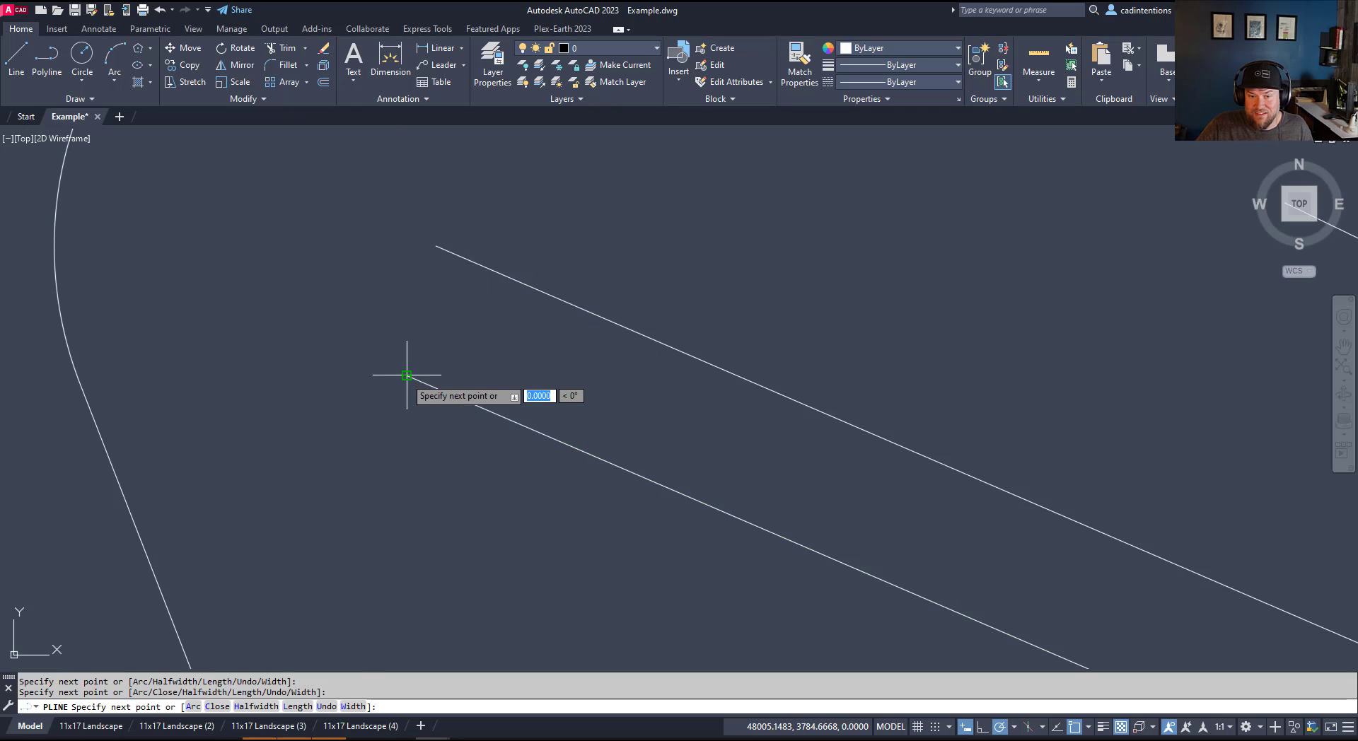
{"action": "key", "text": "Return"}
{"action": "key", "text": "Return"}
{"action": "scroll", "coordinate": [952, 521], "scroll_direction": "down", "scroll_amount": 3}
{"action": "key", "text": "Escape"}
{"action": "key", "text": "Escape"}
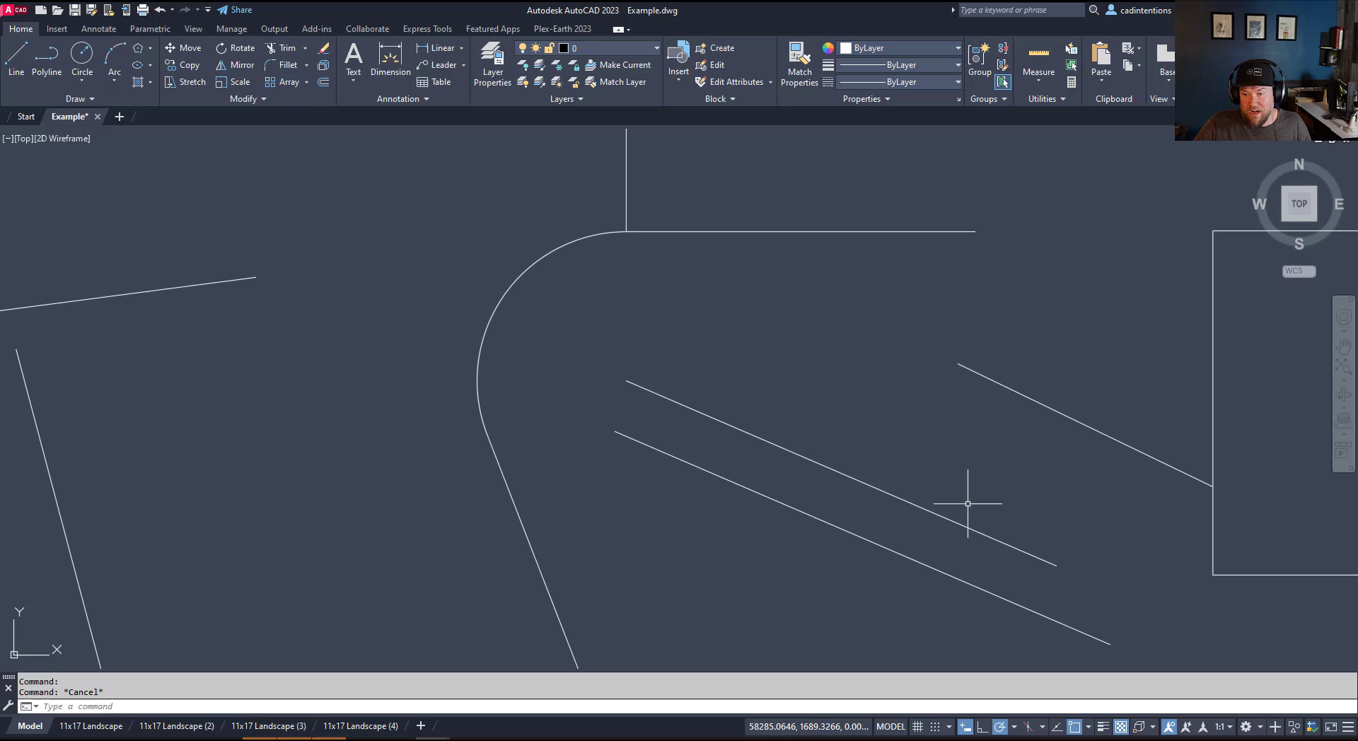
{"action": "mouse_move", "coordinate": [970, 500]}
{"action": "middle_mouse_down"}
{"action": "mouse_move", "coordinate": [834, 507]}
{"action": "mouse_move", "coordinate": [815, 495]}
{"action": "middle_mouse_up"}
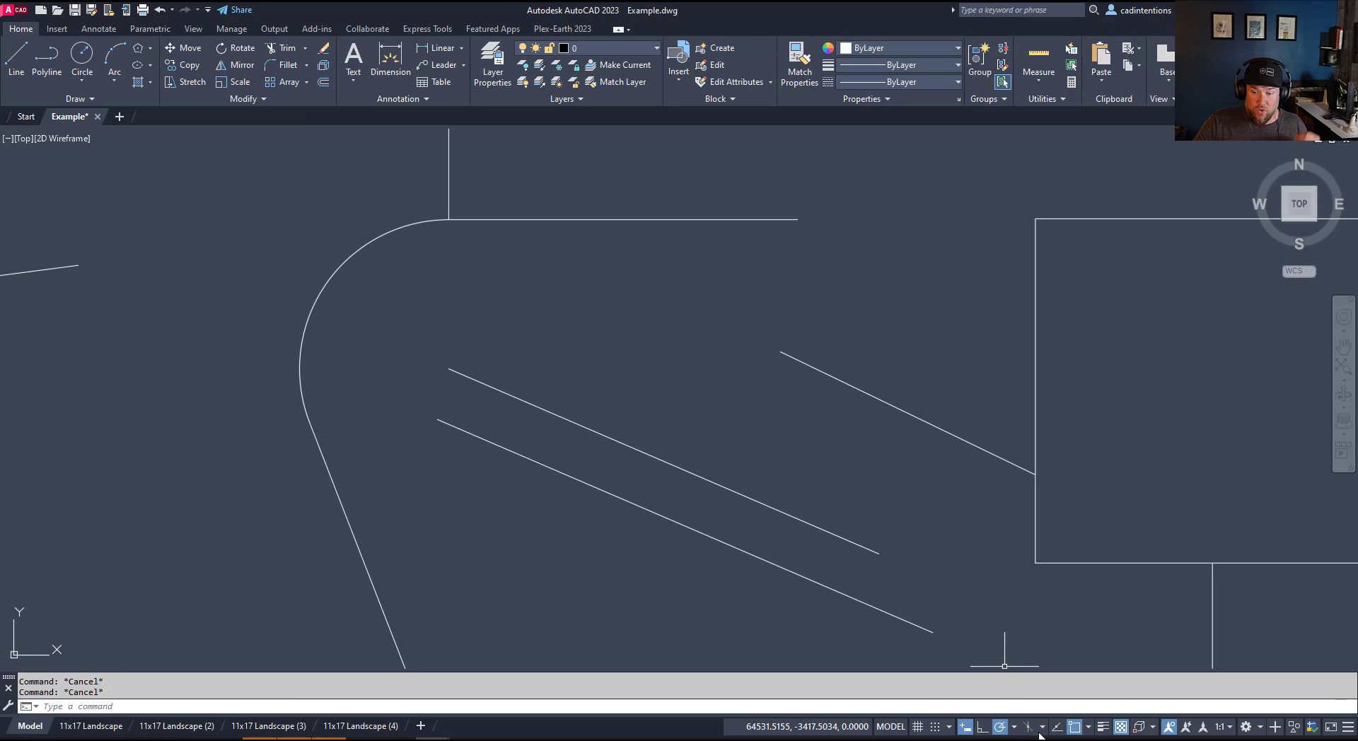
{"action": "left_click", "coordinate": [1088, 730]}
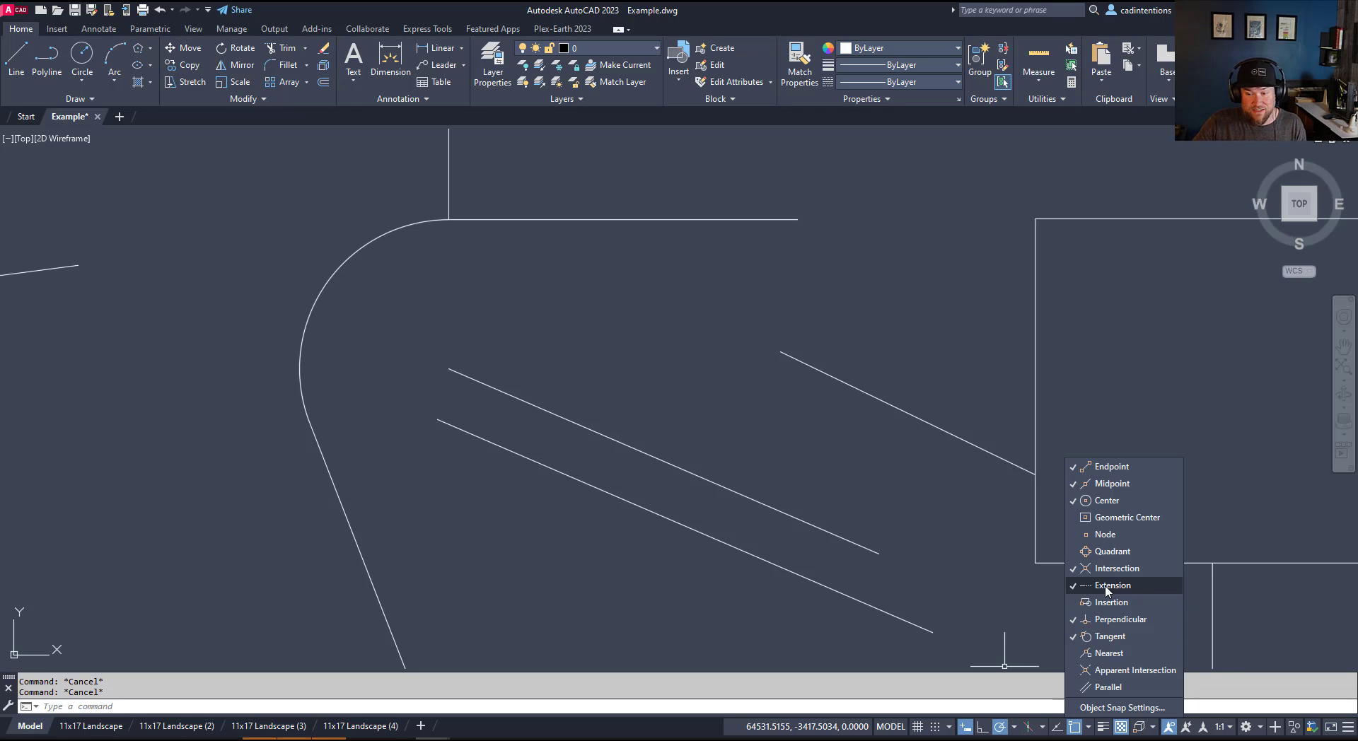
{"action": "left_click", "coordinate": [1122, 707]}
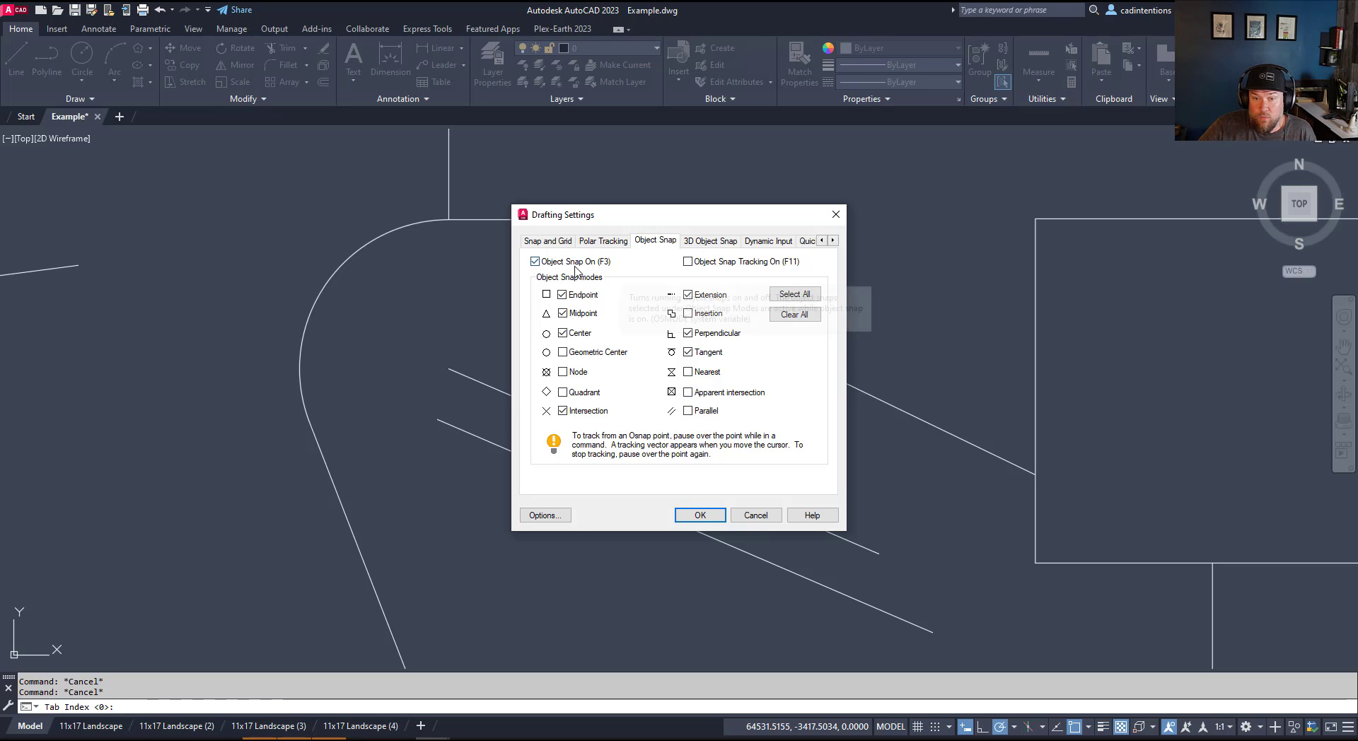
{"action": "left_click", "coordinate": [595, 244]}
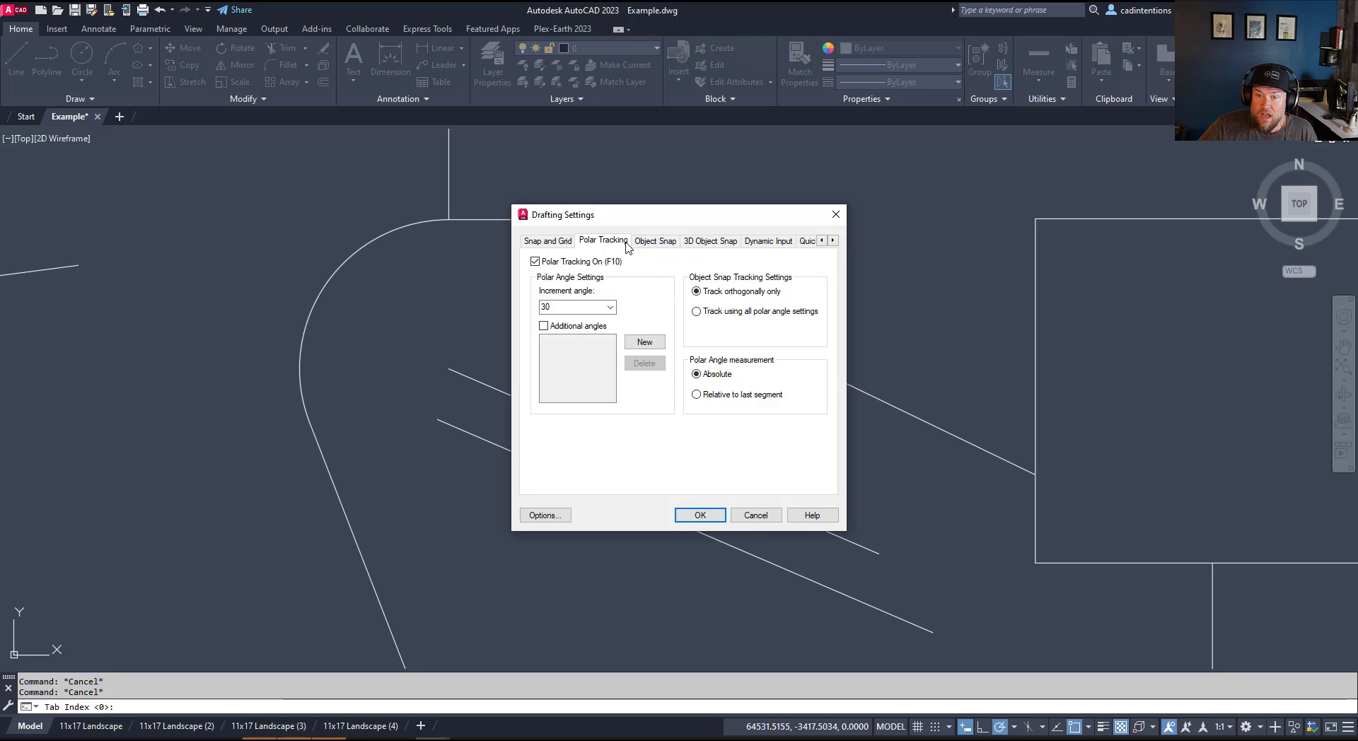
Step: With Ortho on, draw a stepped polyline of horizontal and vertical segments right of the shapes
{"action": "left_click", "coordinate": [835, 216]}
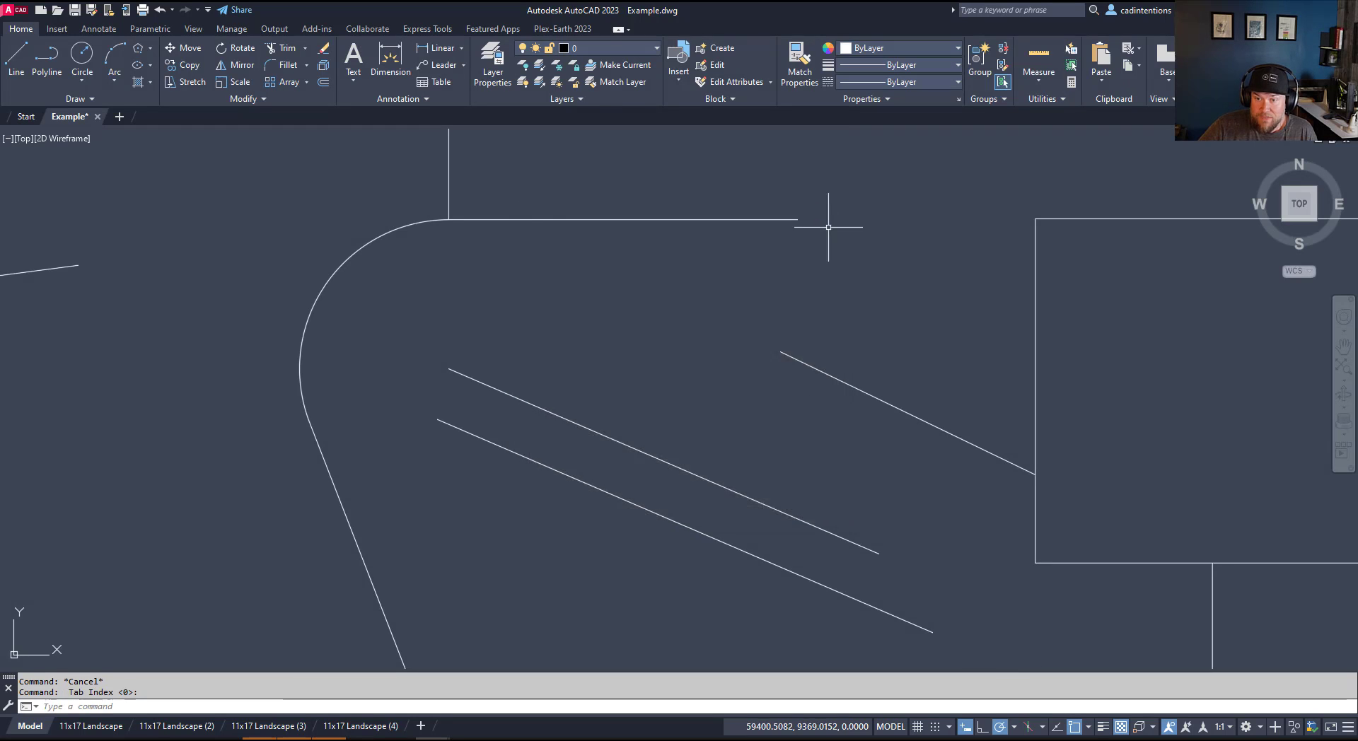
{"action": "scroll", "coordinate": [834, 228], "scroll_direction": "down", "scroll_amount": 8}
{"action": "mouse_move", "coordinate": [854, 220]}
{"action": "middle_mouse_down"}
{"action": "mouse_move", "coordinate": [668, 383]}
{"action": "mouse_move", "coordinate": [759, 369]}
{"action": "middle_mouse_up"}
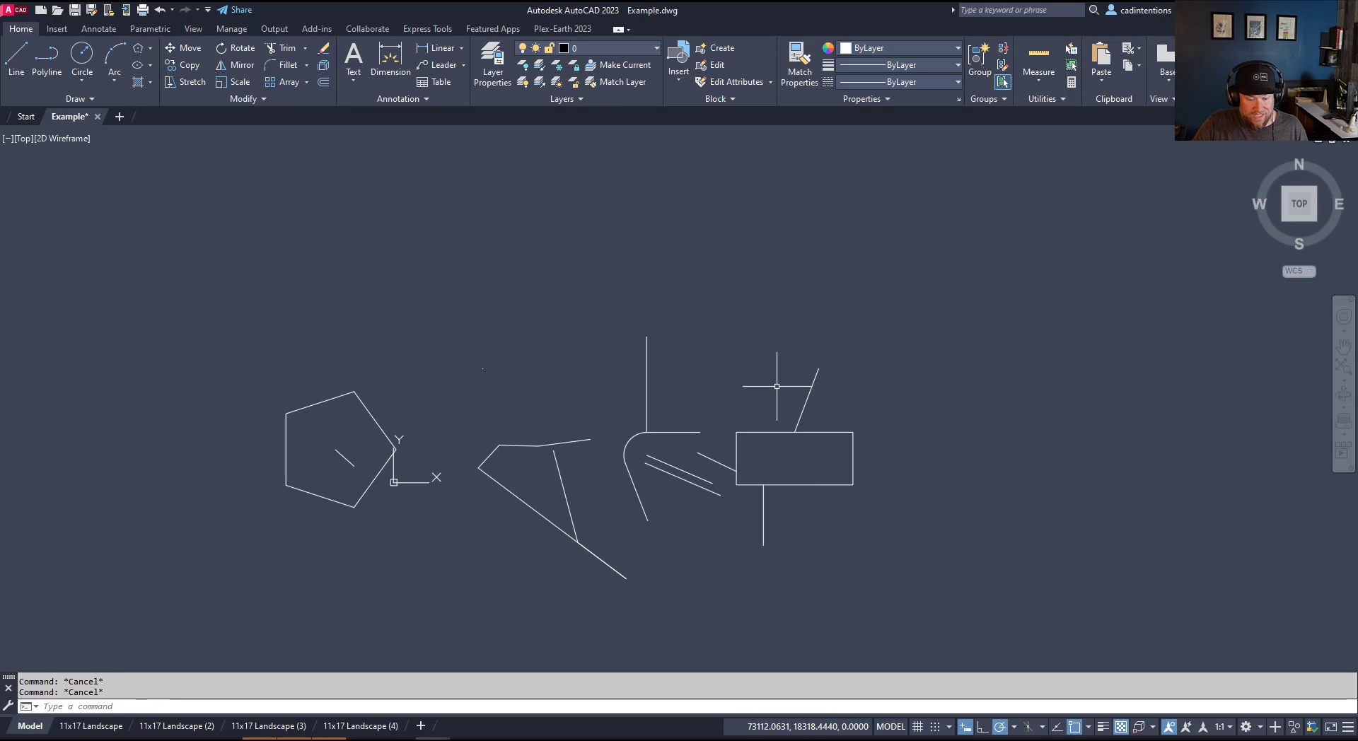
{"action": "key", "text": "F8"}
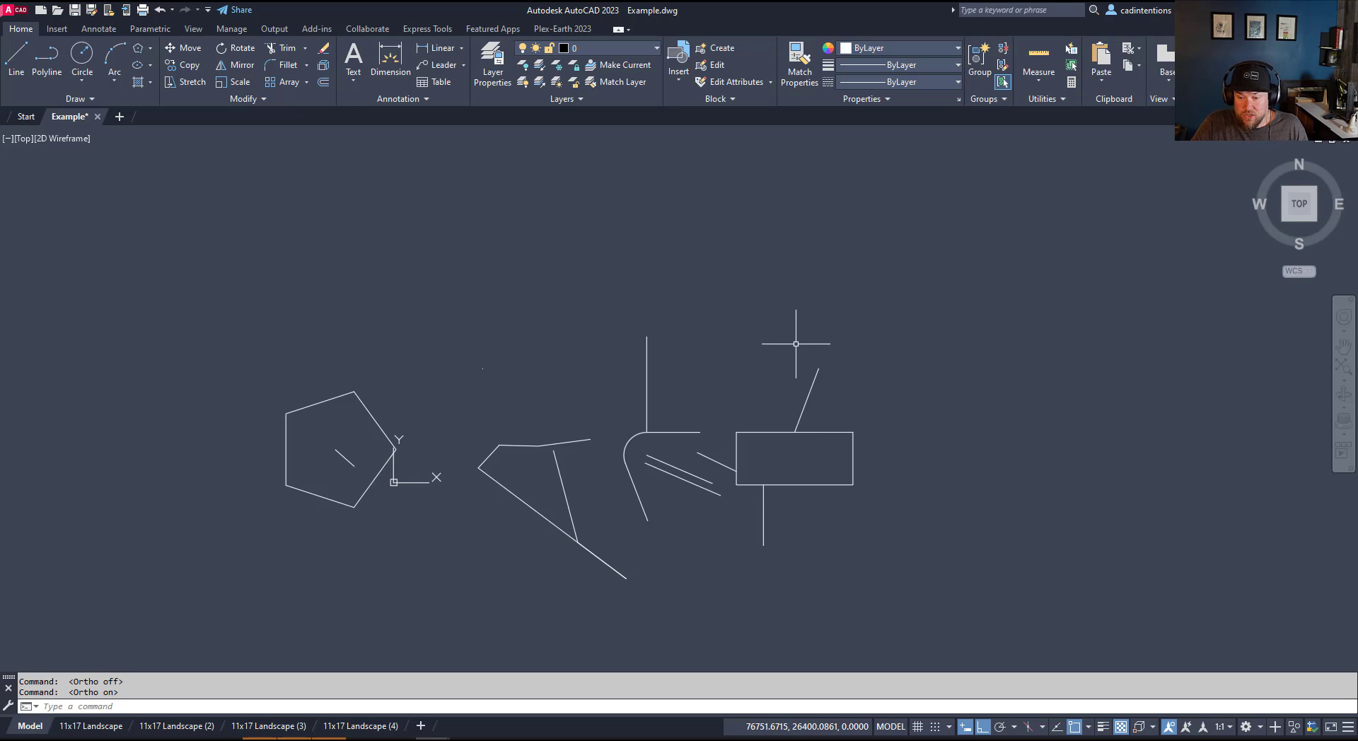
{"action": "type", "text": "pl"}
{"action": "key", "text": "Return"}
{"action": "left_click", "coordinate": [745, 273]}
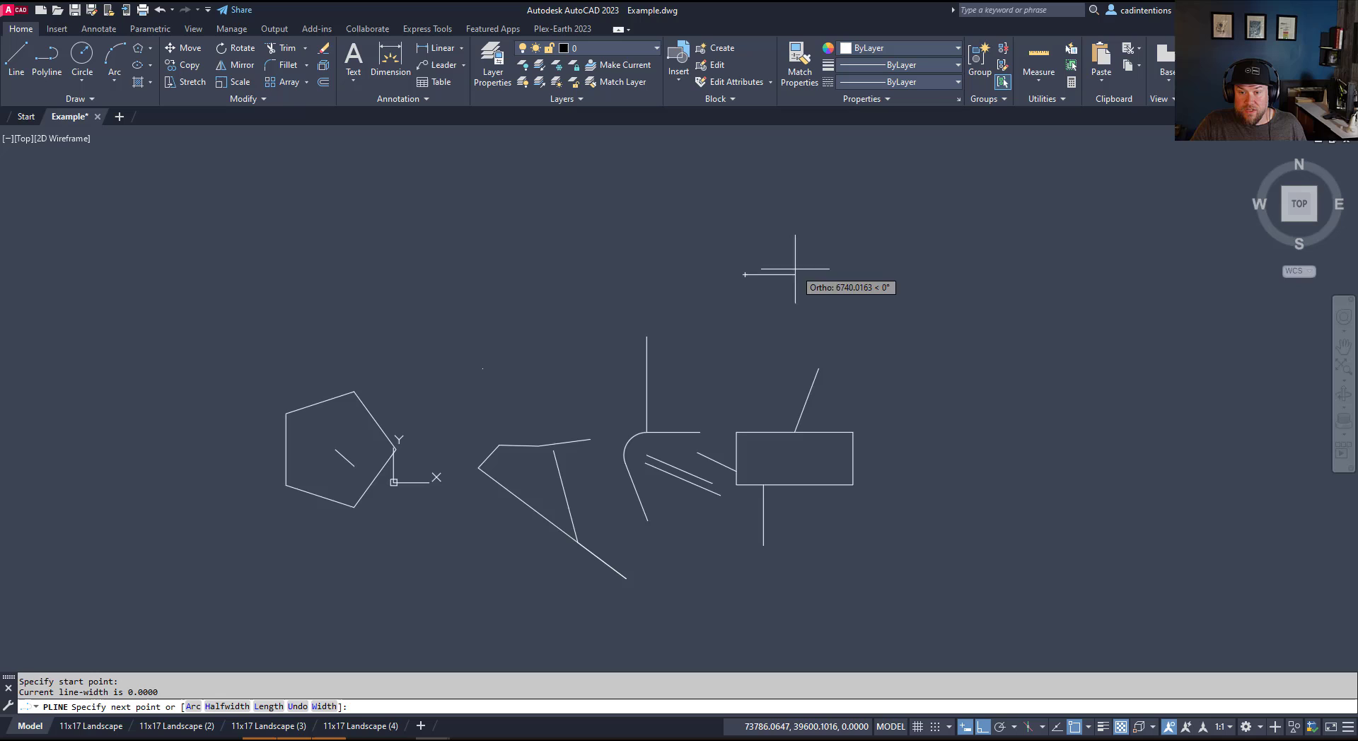
{"action": "left_click", "coordinate": [954, 274]}
{"action": "left_click", "coordinate": [954, 190]}
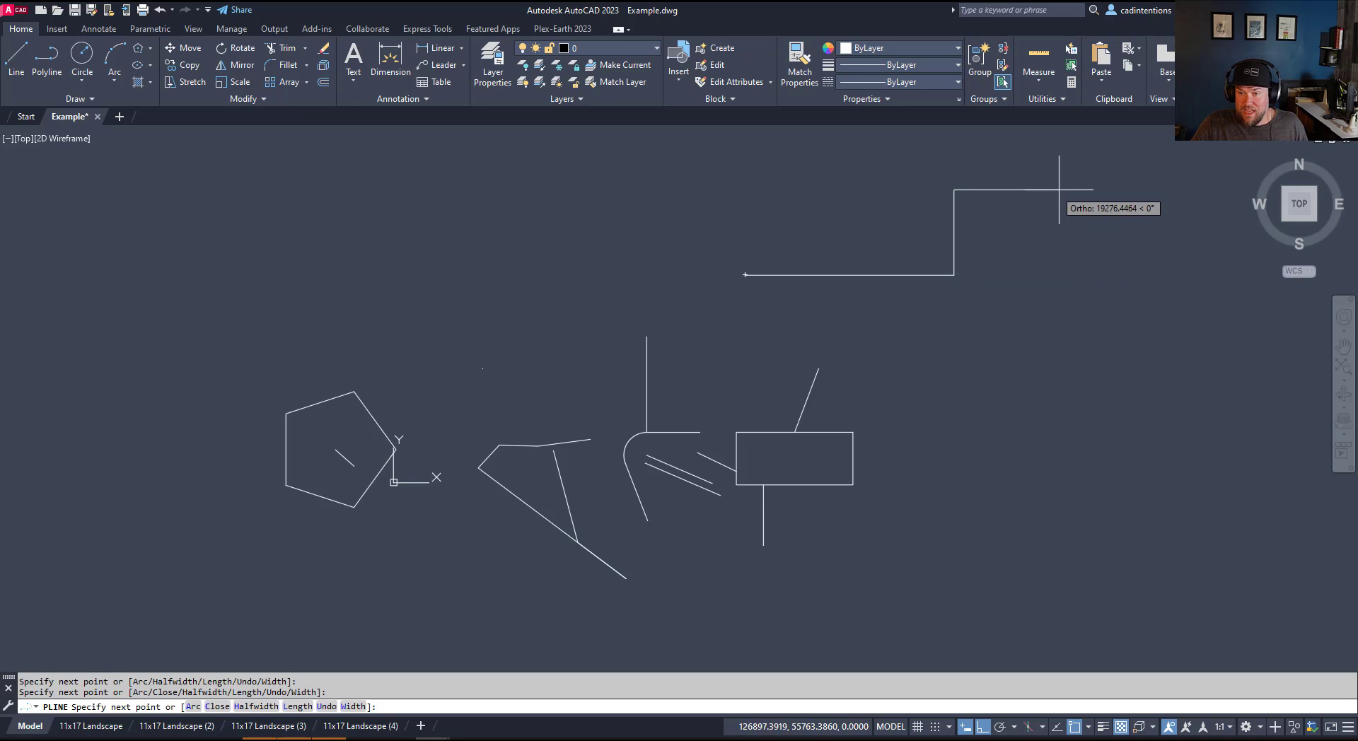
{"action": "left_click", "coordinate": [1063, 190]}
{"action": "left_click", "coordinate": [1062, 361]}
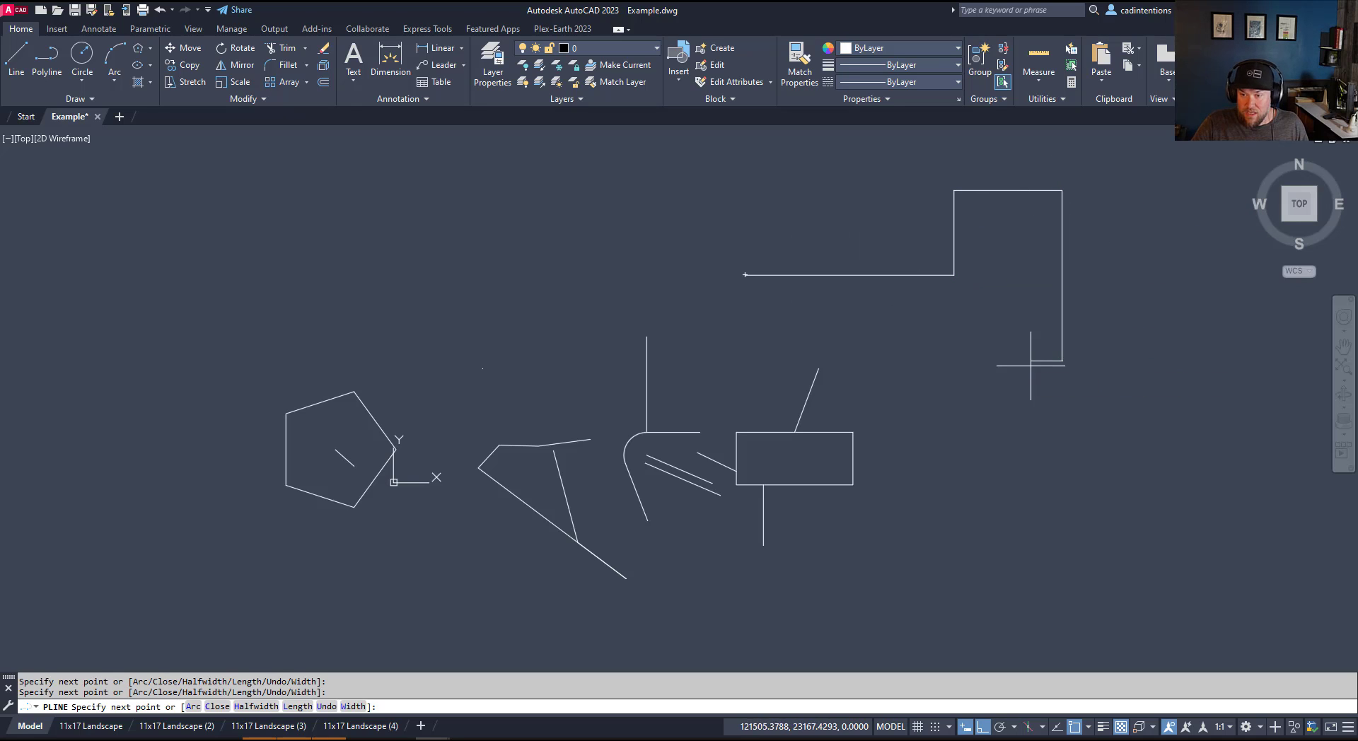
{"action": "left_click", "coordinate": [957, 361]}
{"action": "left_click", "coordinate": [957, 466]}
{"action": "left_click", "coordinate": [1059, 466]}
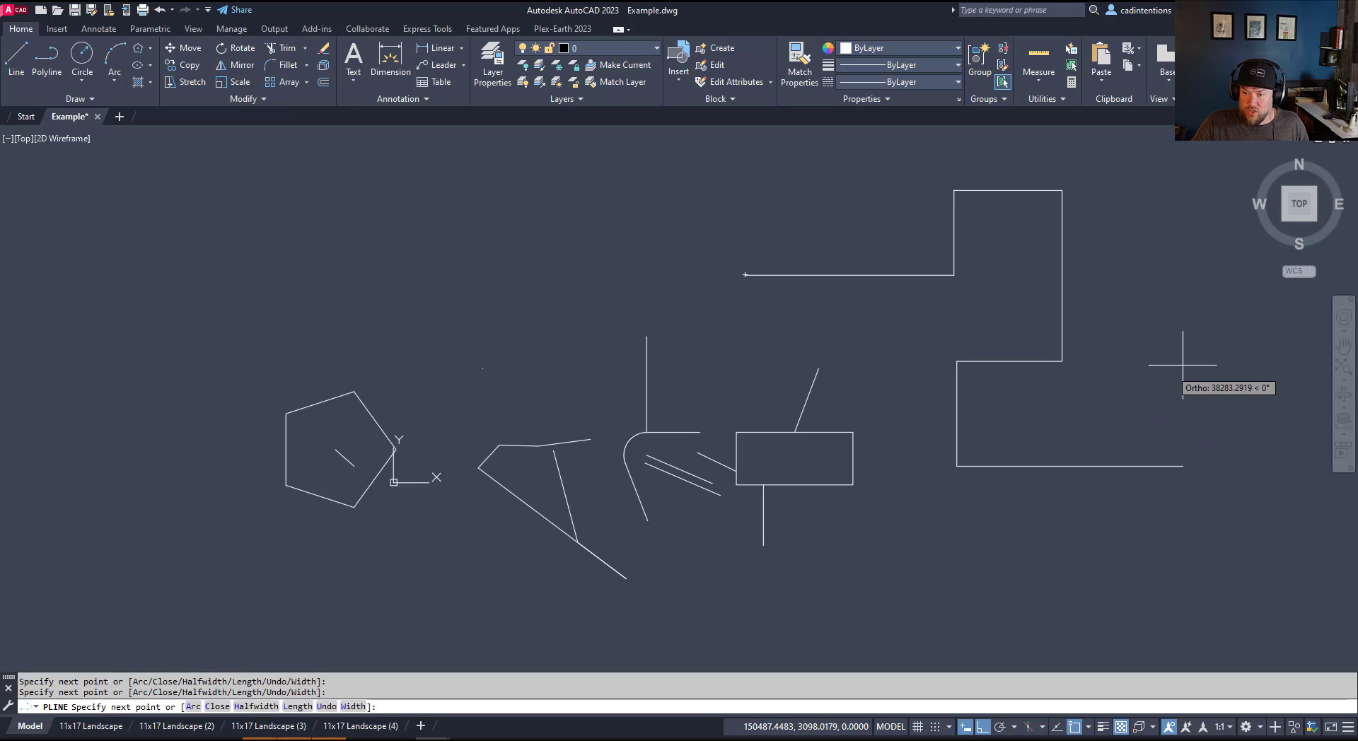
{"action": "left_click", "coordinate": [967, 563]}
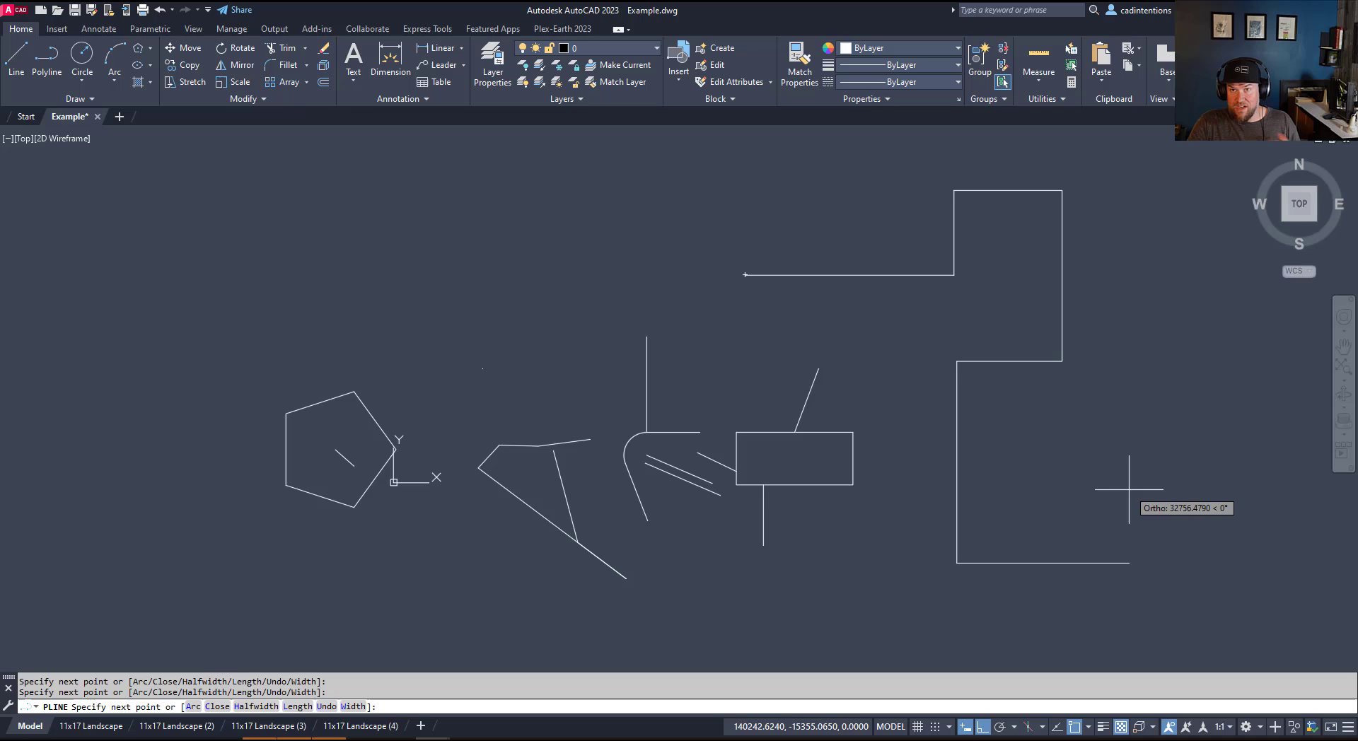
{"action": "left_click", "coordinate": [1129, 489]}
Step: With Ortho off, finish the polyline with two slanted segments and end the command
{"action": "key", "text": "F8"}
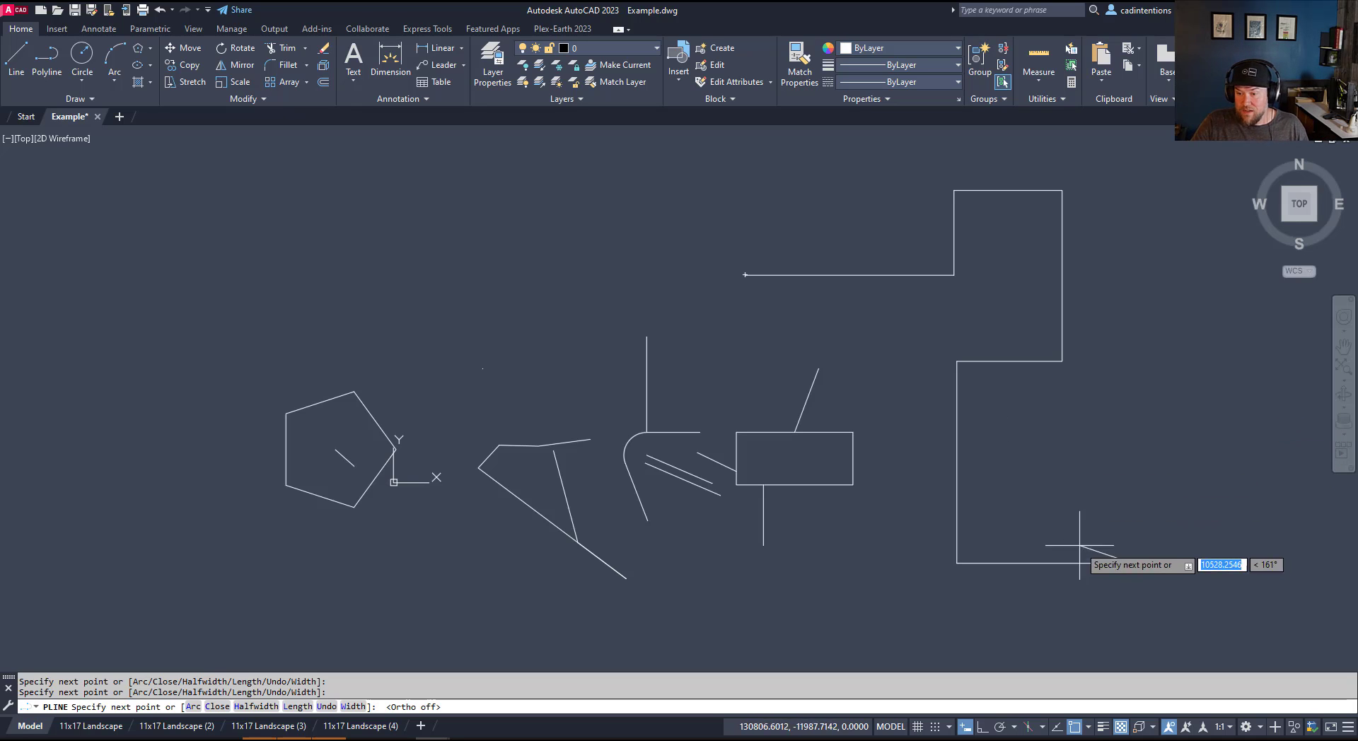
{"action": "left_click", "coordinate": [1046, 482]}
{"action": "left_click", "coordinate": [1212, 475]}
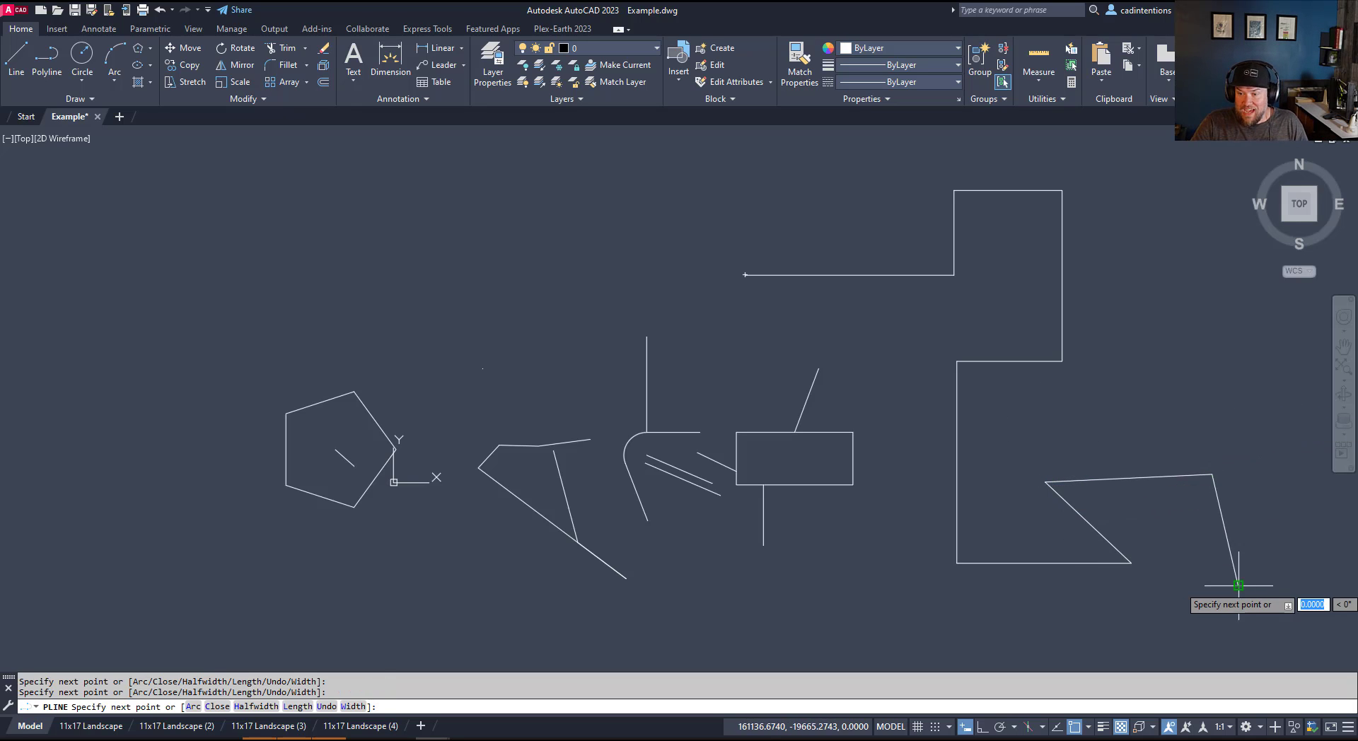
{"action": "key", "text": "Escape"}
{"action": "key", "text": "Escape"}
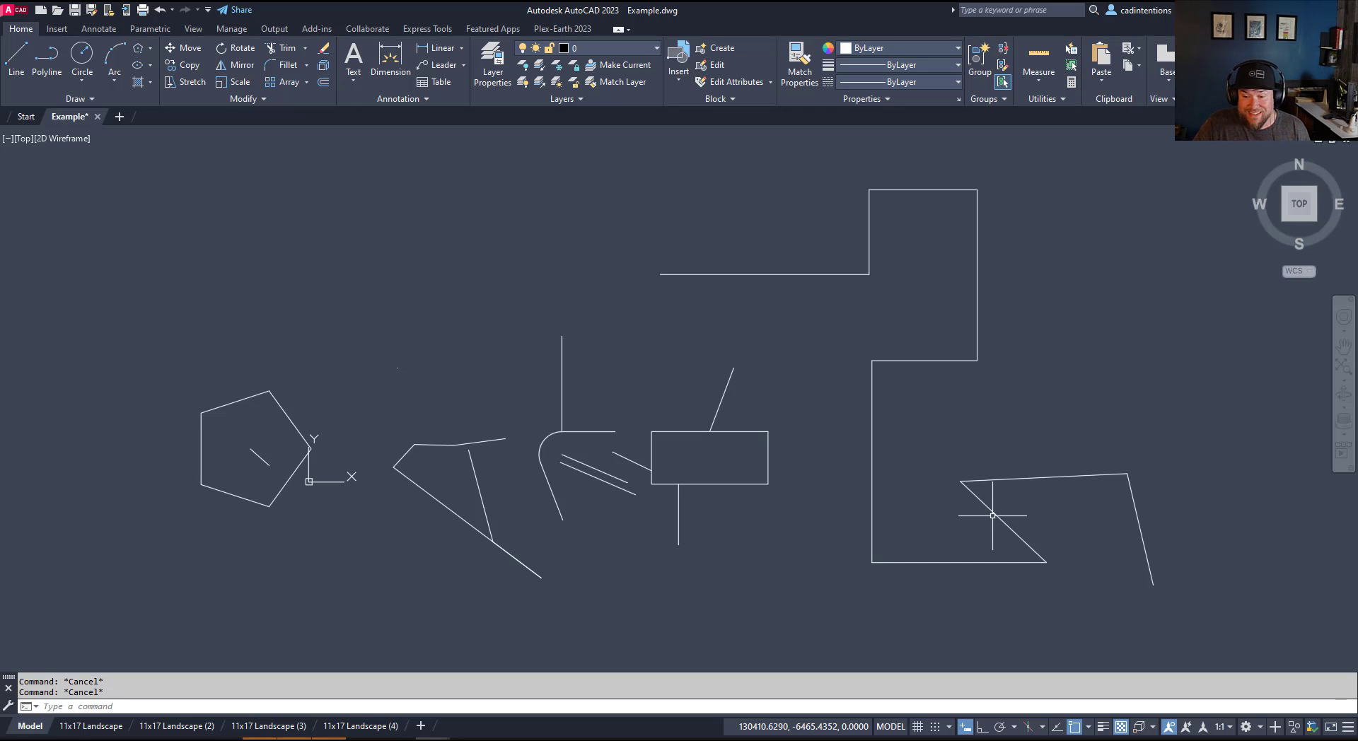
Step: Turn polar tracking on and start a new polyline at the upper right
{"action": "middle_click_drag", "start_coordinate": [987, 432], "coordinate": [924, 464]}
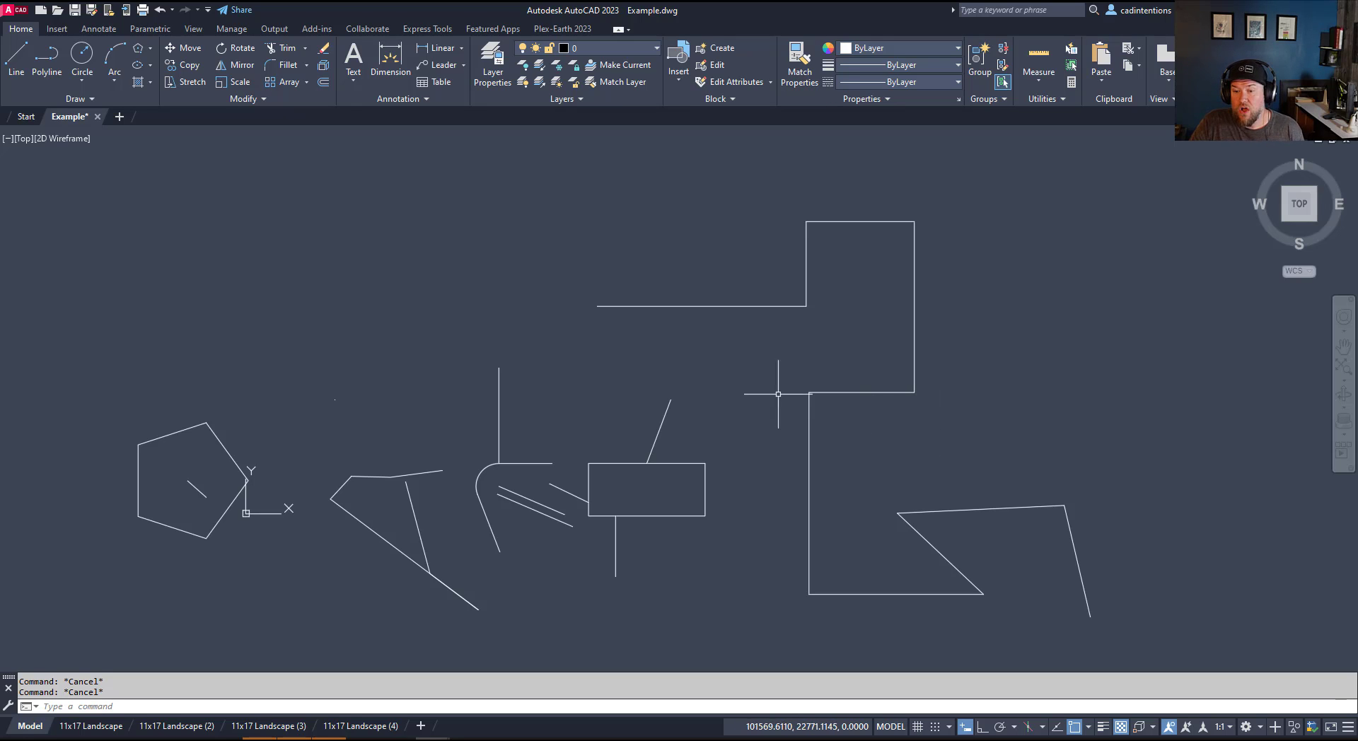
{"action": "middle_click_drag", "start_coordinate": [738, 375], "coordinate": [788, 397]}
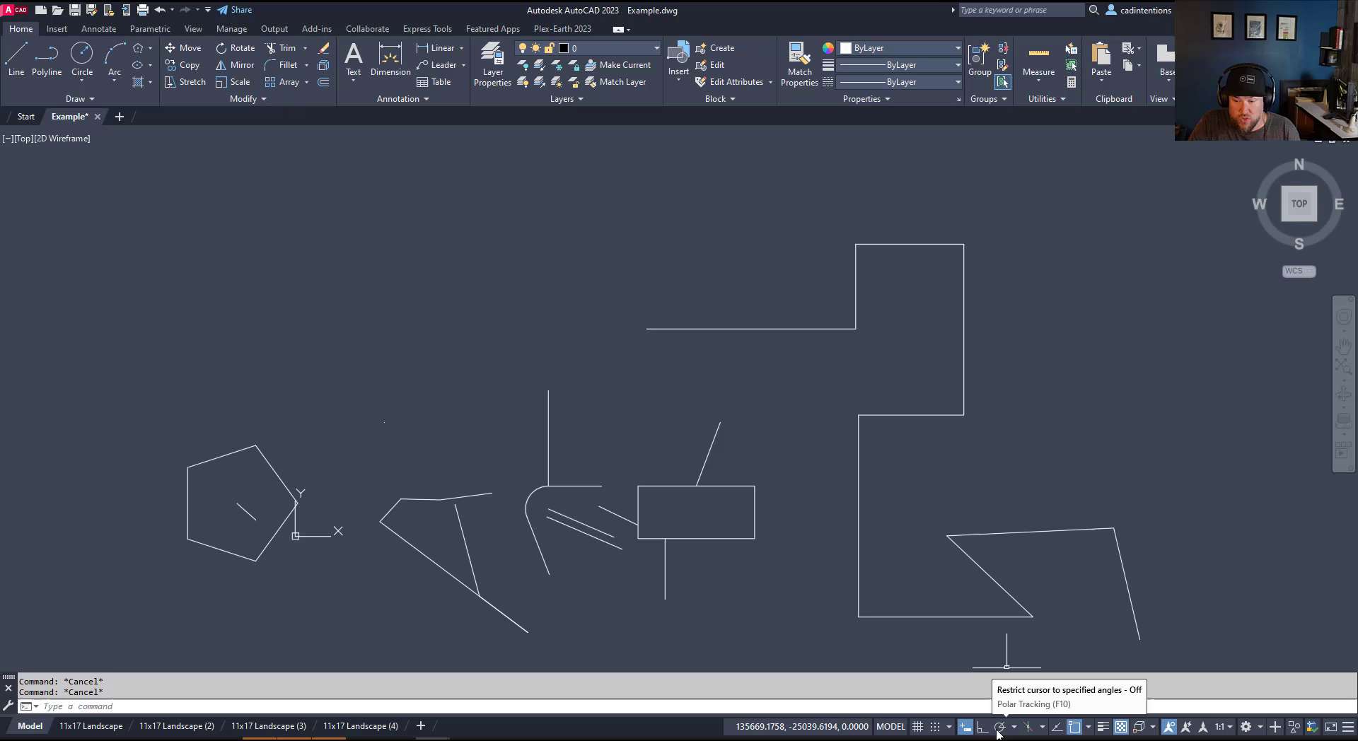
{"action": "left_click", "coordinate": [998, 733]}
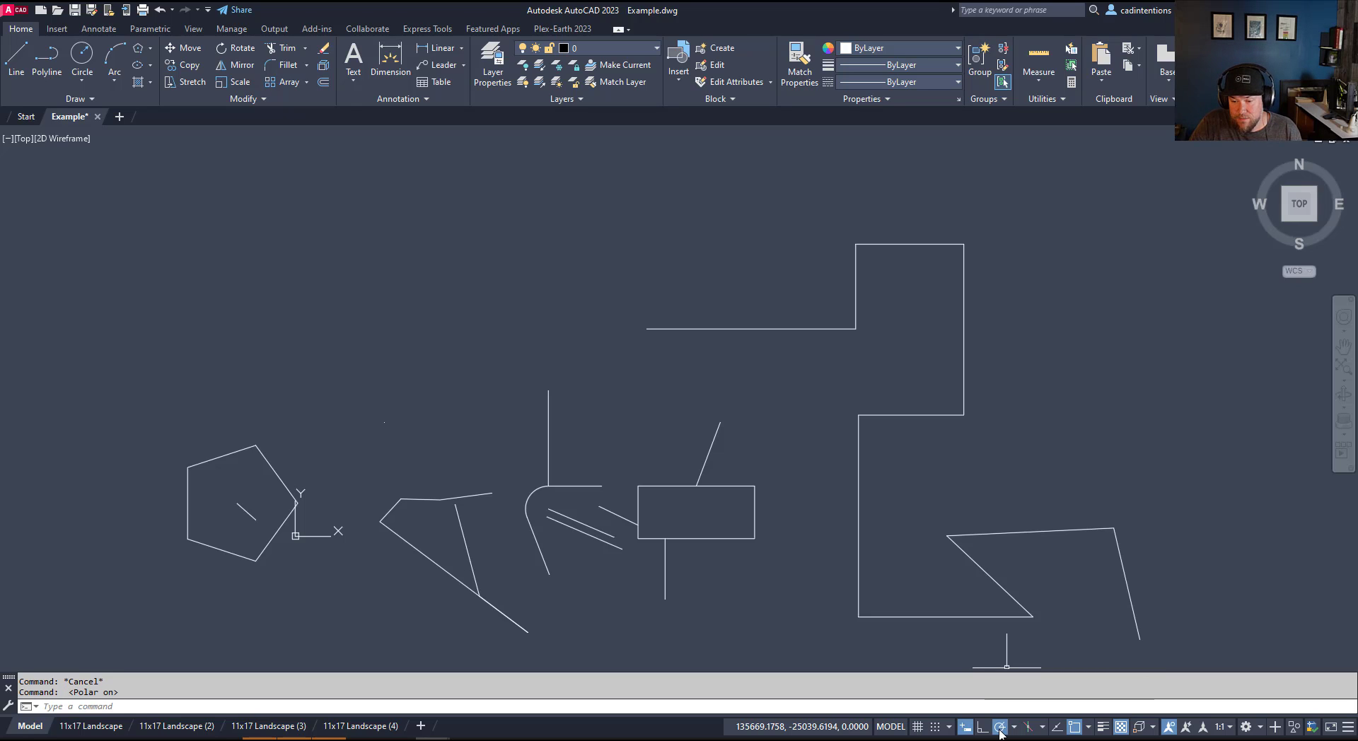
{"action": "left_click", "coordinate": [999, 729]}
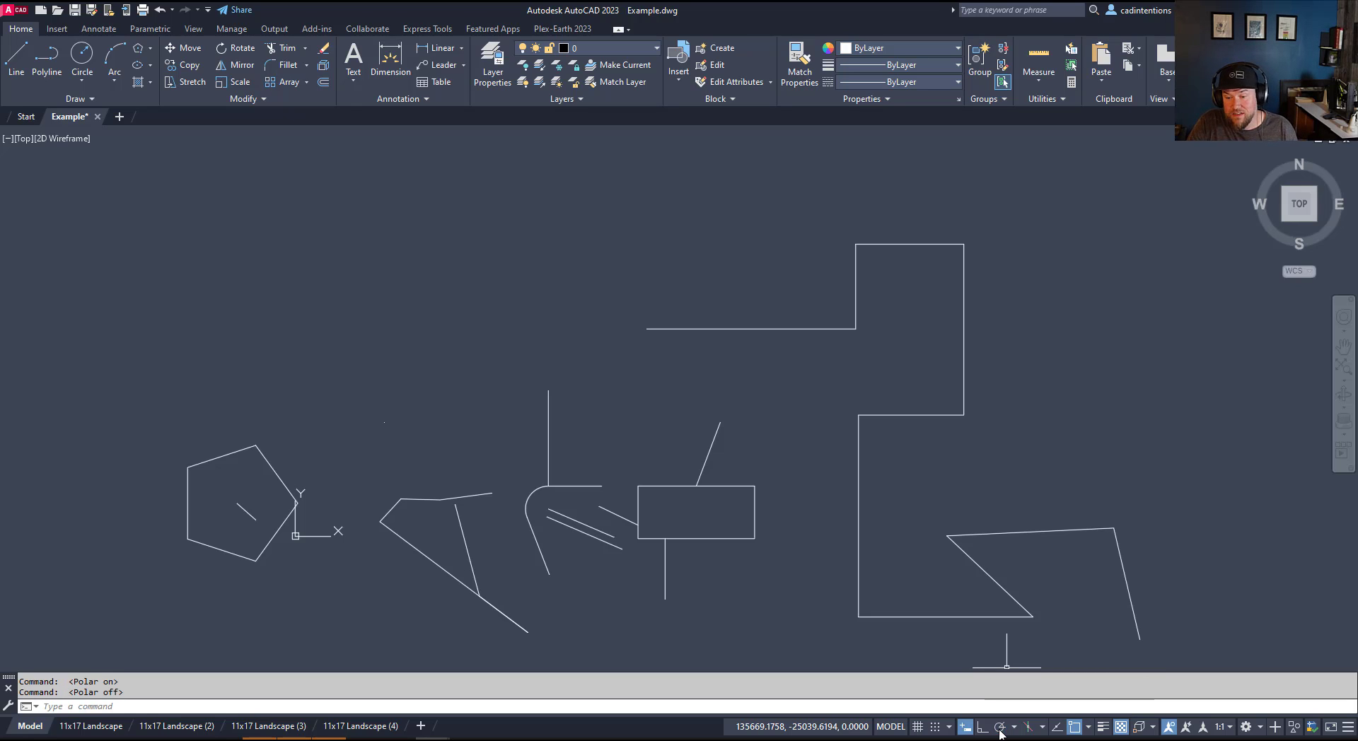
{"action": "left_click", "coordinate": [999, 729]}
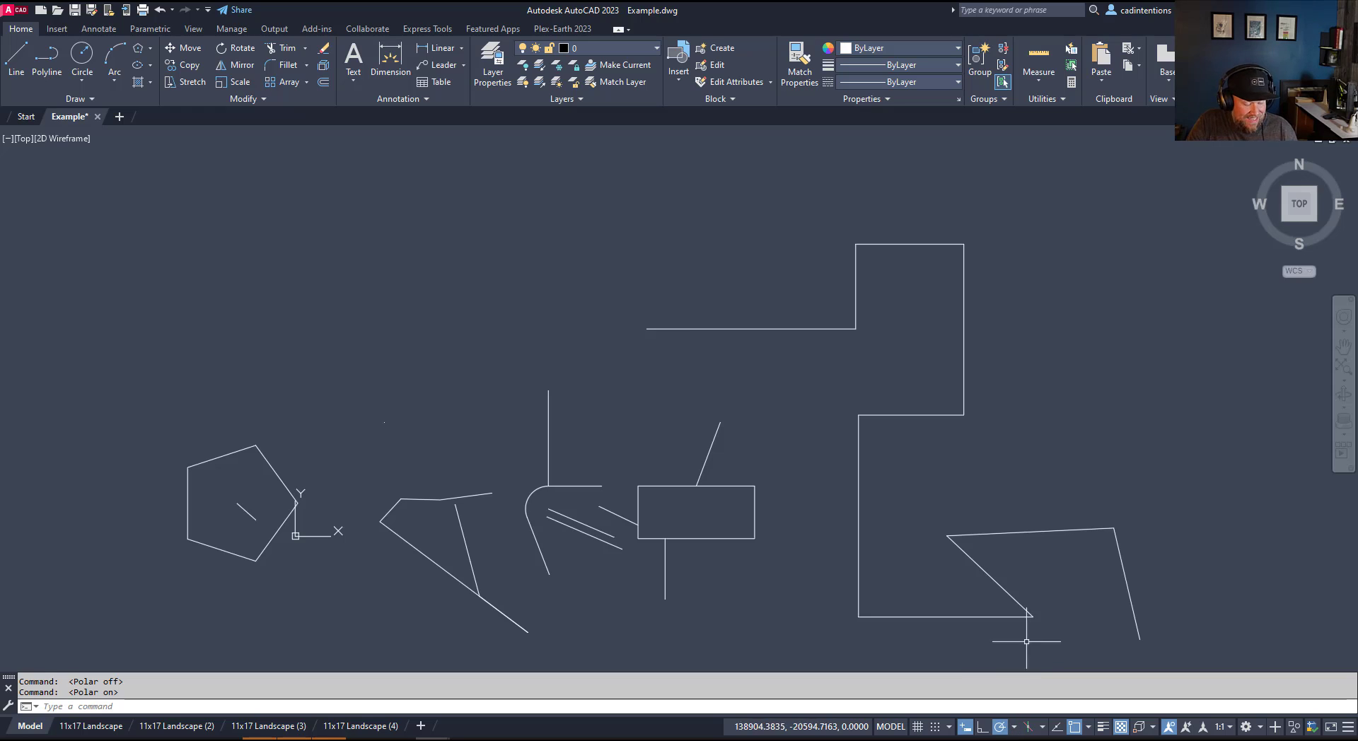
{"action": "type", "text": "pl"}
{"action": "key", "text": "Return"}
{"action": "left_click", "coordinate": [1084, 365]}
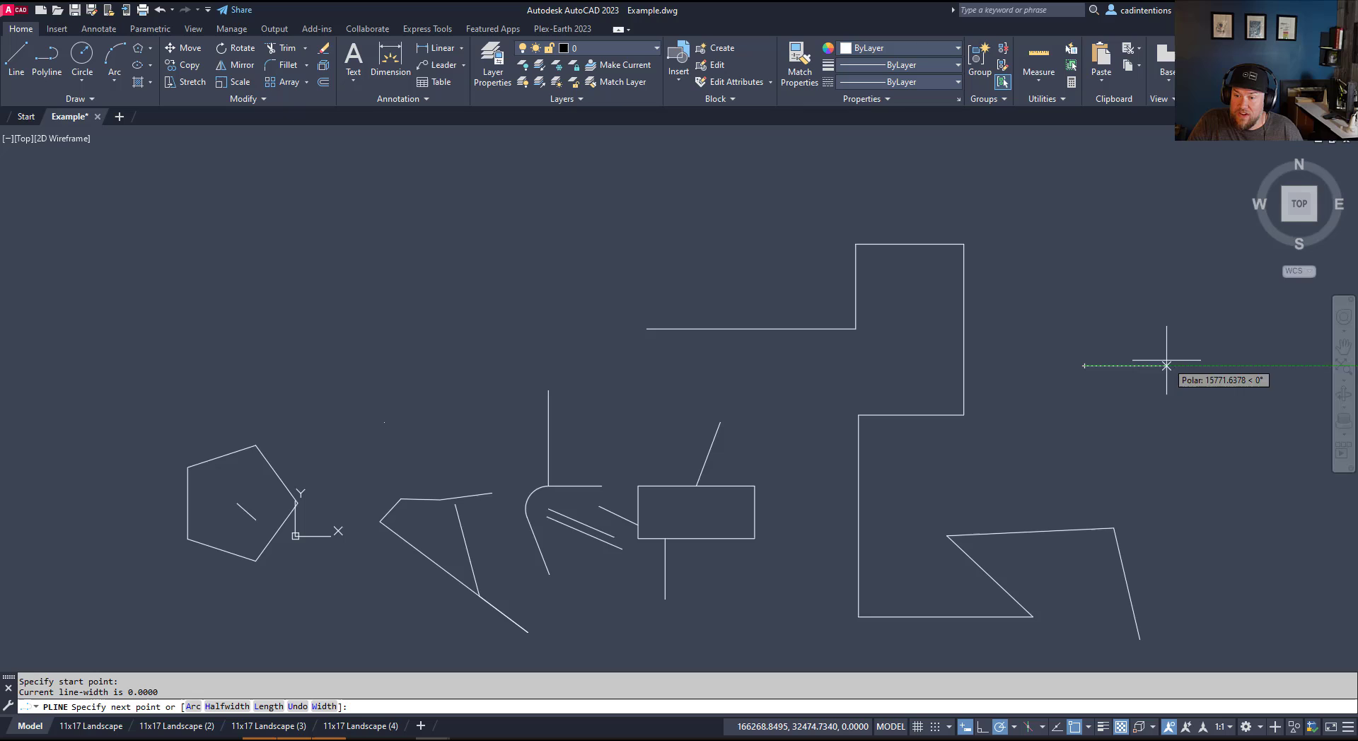
Step: Set the polar increment to 45° and draw a diagonal, another diagonal and a horizontal segment
{"action": "left_click", "coordinate": [1013, 729]}
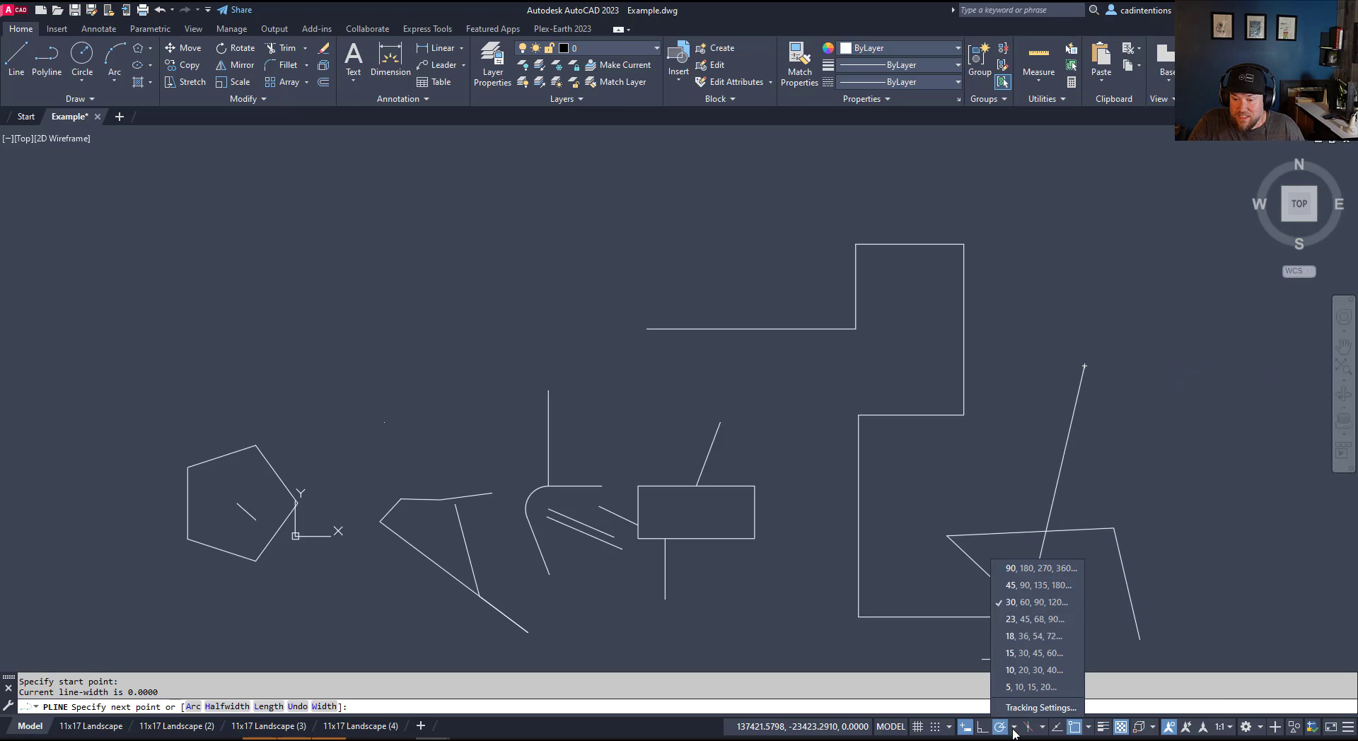
{"action": "left_click", "coordinate": [1031, 585]}
{"action": "left_click", "coordinate": [1159, 439]}
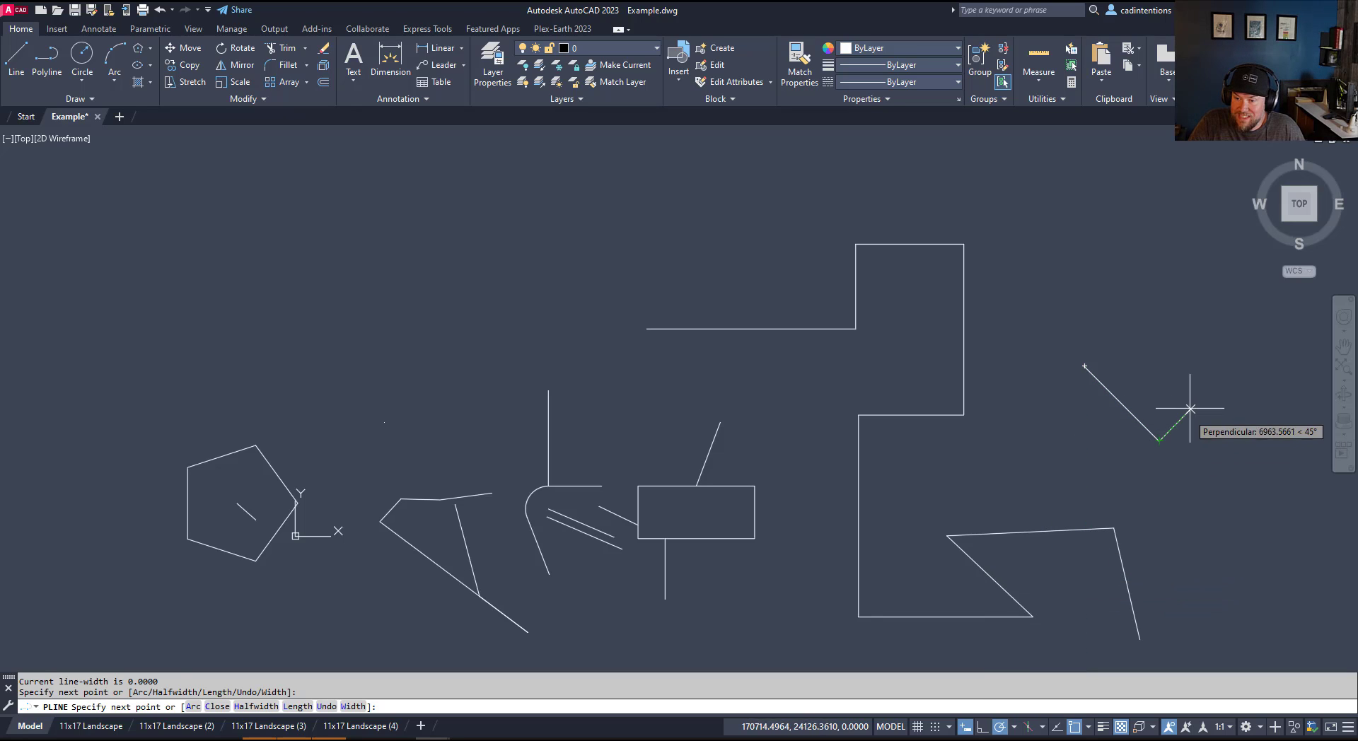
{"action": "left_click", "coordinate": [1196, 403]}
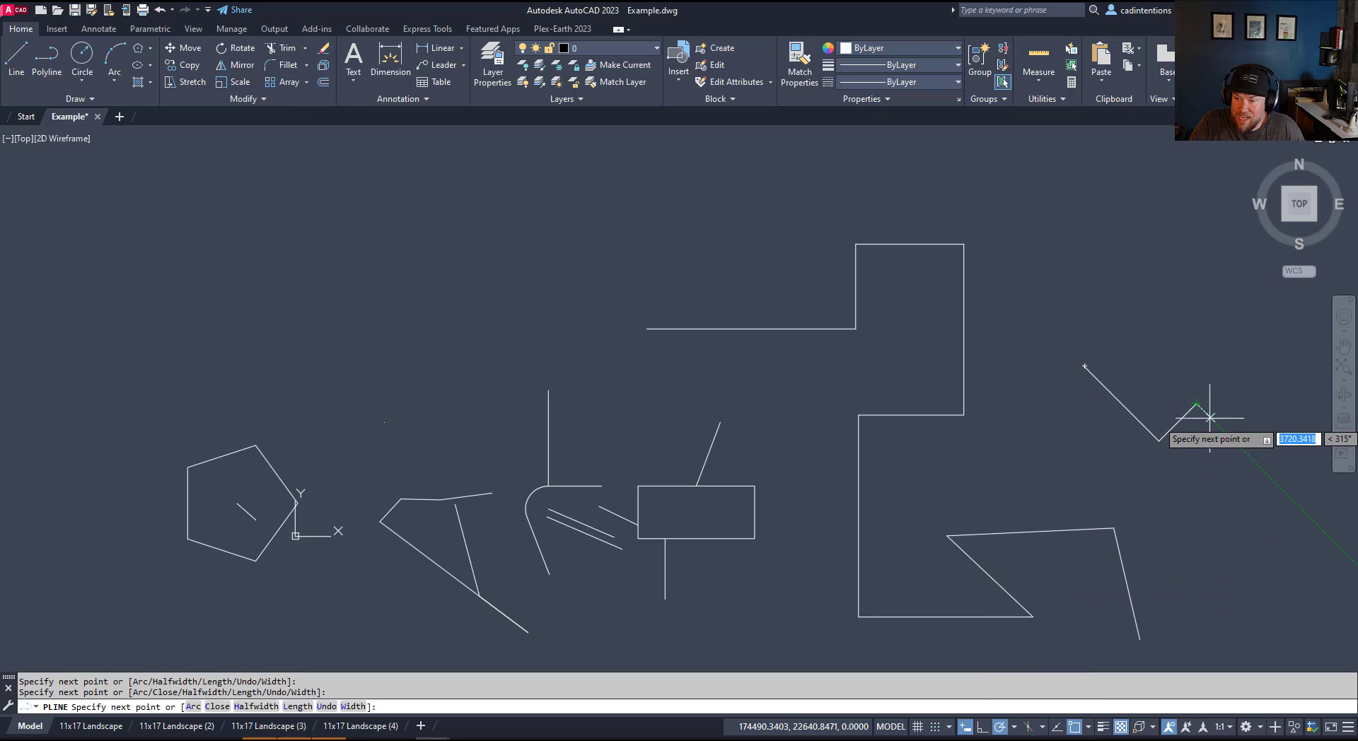
{"action": "left_click", "coordinate": [1267, 404]}
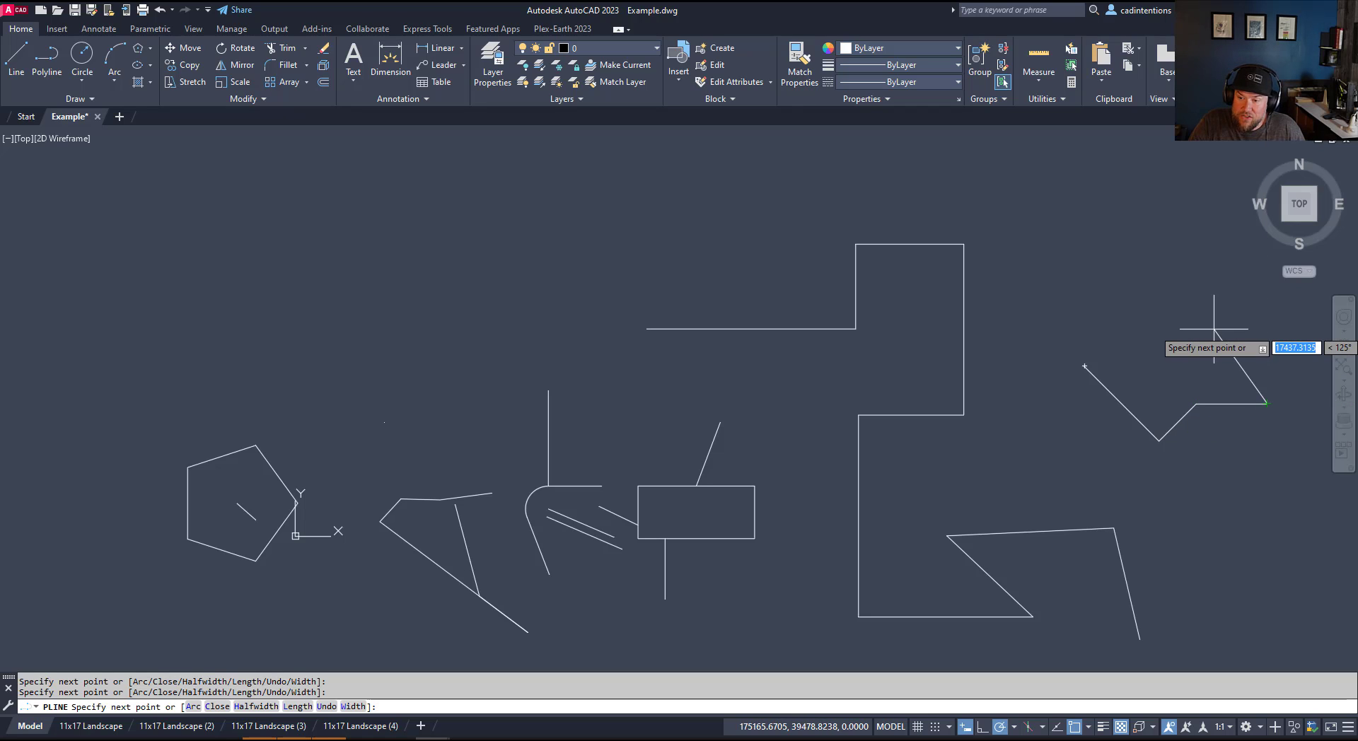
{"action": "left_click", "coordinate": [1013, 727]}
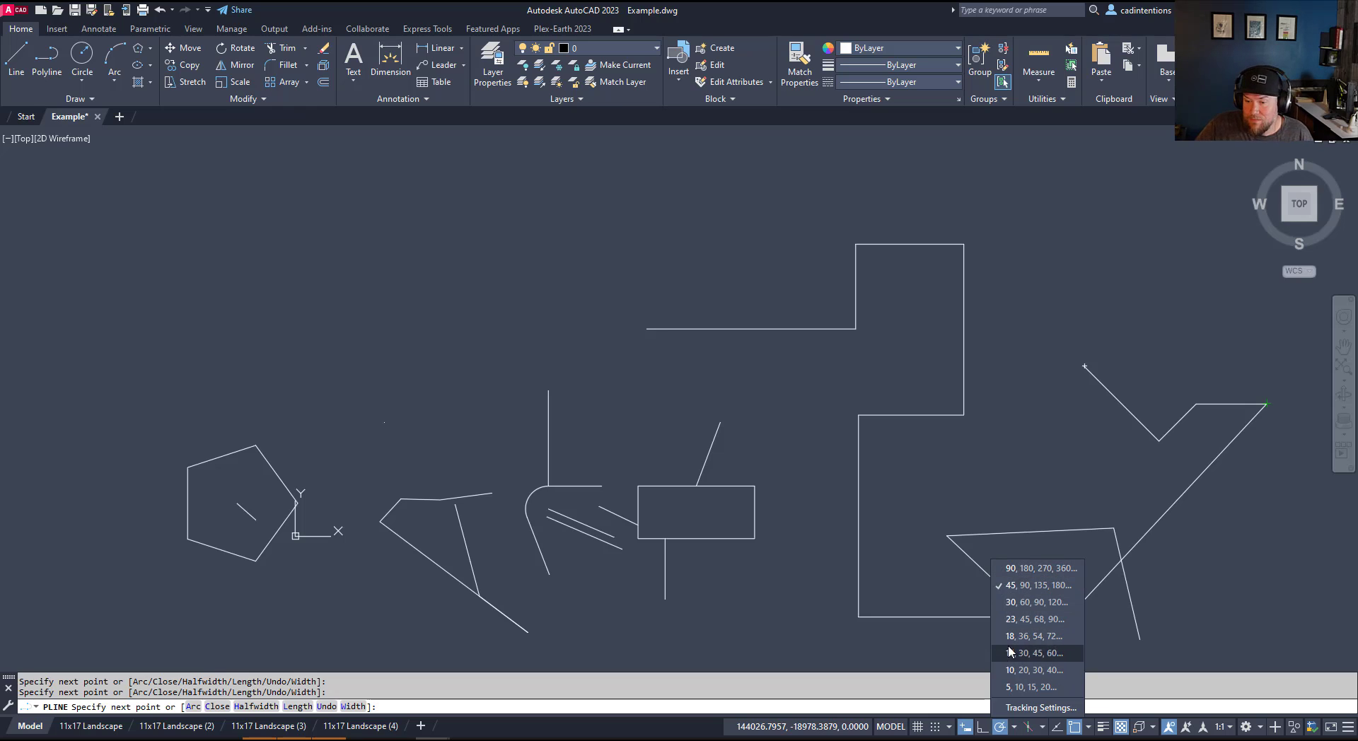
Step: View the polar Tracking Settings, then dismiss the dialog and end the zigzag polyline
{"action": "left_click", "coordinate": [1025, 708]}
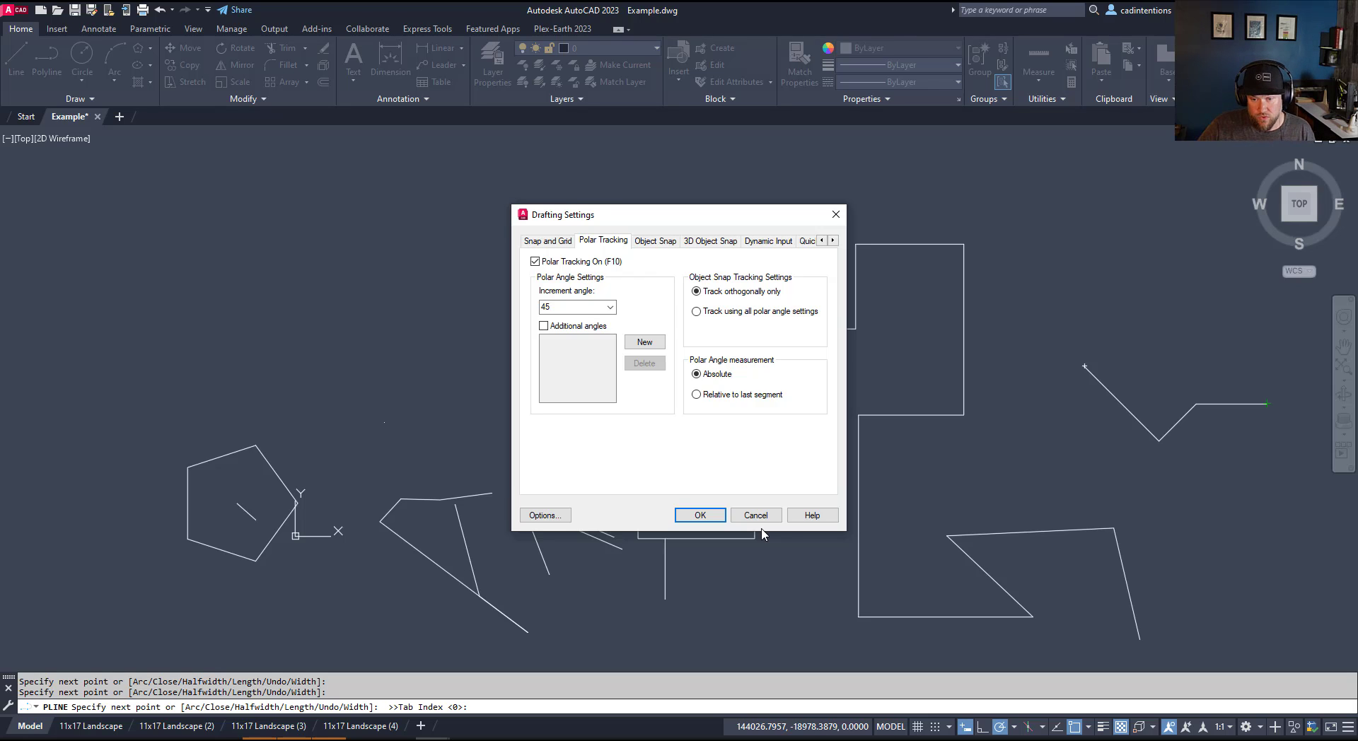
{"action": "key", "text": "Escape"}
{"action": "key", "text": "Escape"}
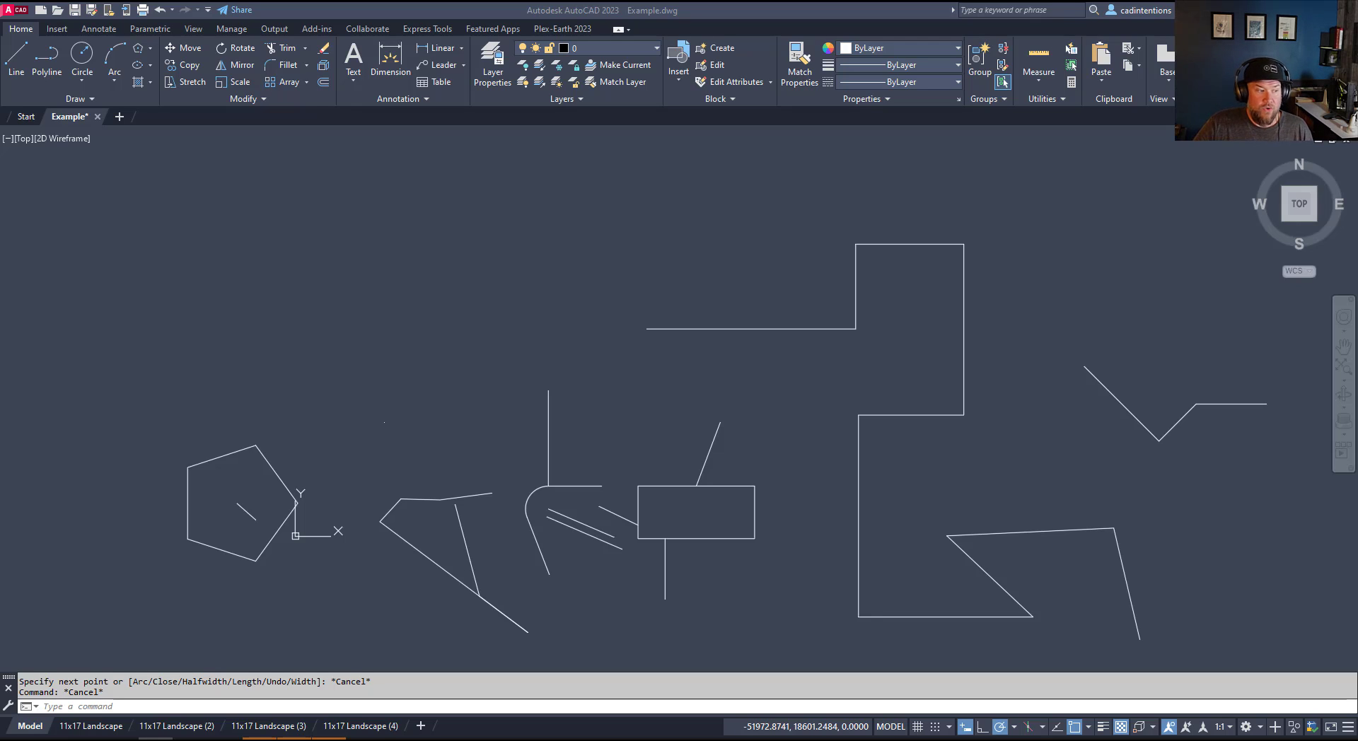
Step: Trim the rectangle's top, left and lower-left edges down to fragments
{"action": "key", "text": "Escape"}
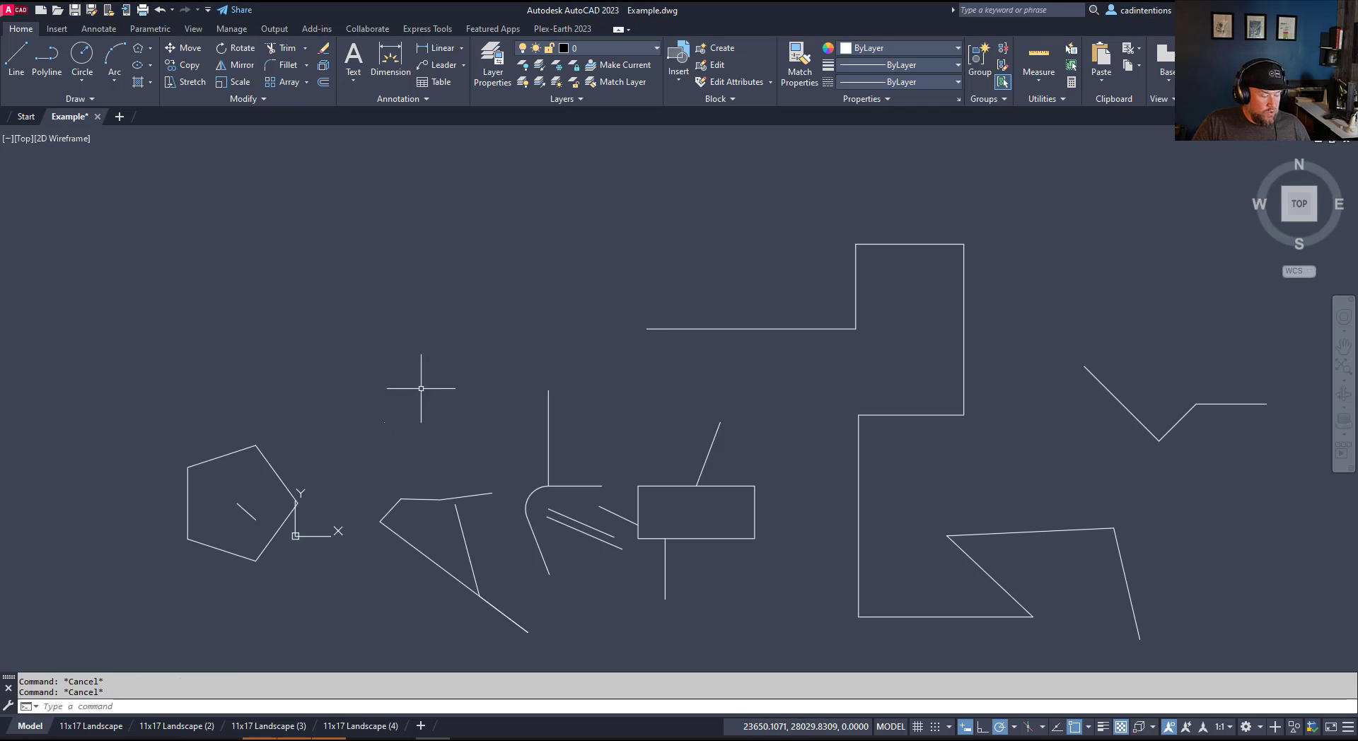
{"action": "scroll", "coordinate": [537, 372], "scroll_direction": "down", "scroll_amount": 4}
{"action": "scroll", "coordinate": [550, 377], "scroll_direction": "up", "scroll_amount": 2}
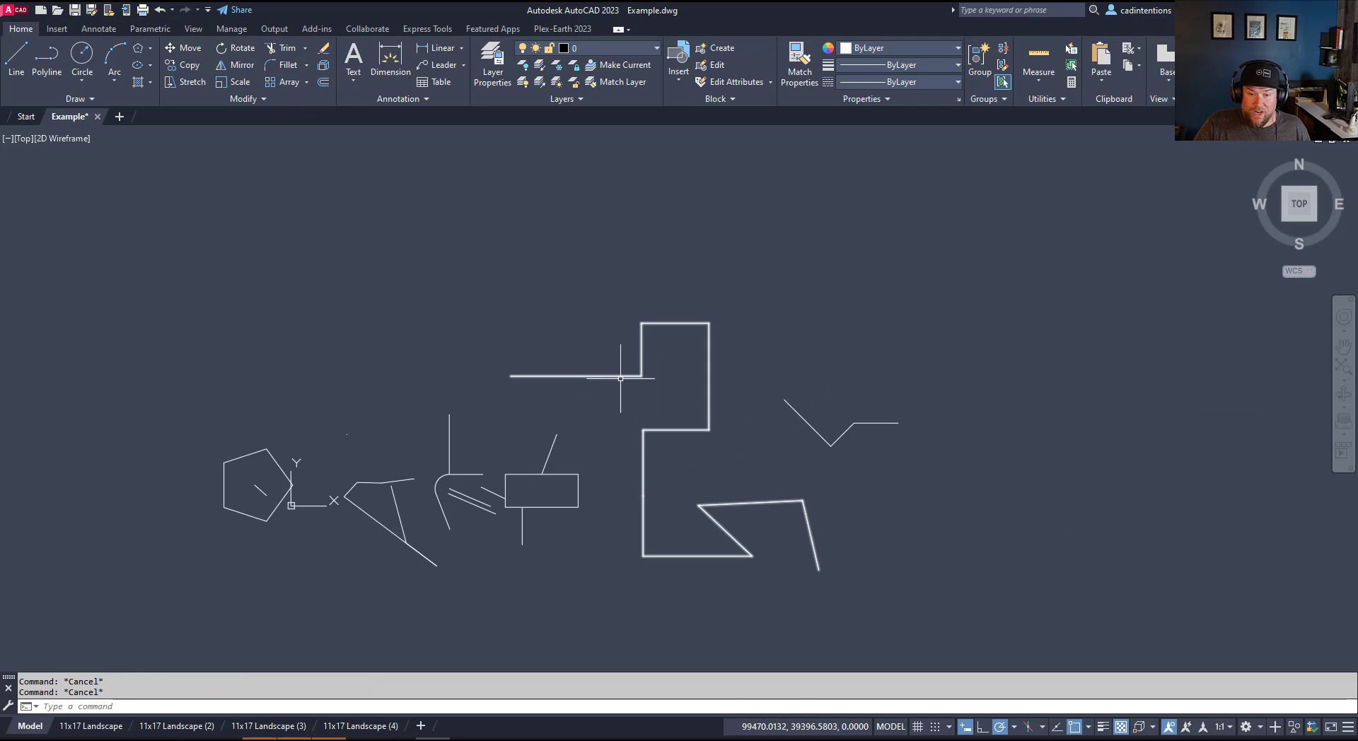
{"action": "type", "text": "tr"}
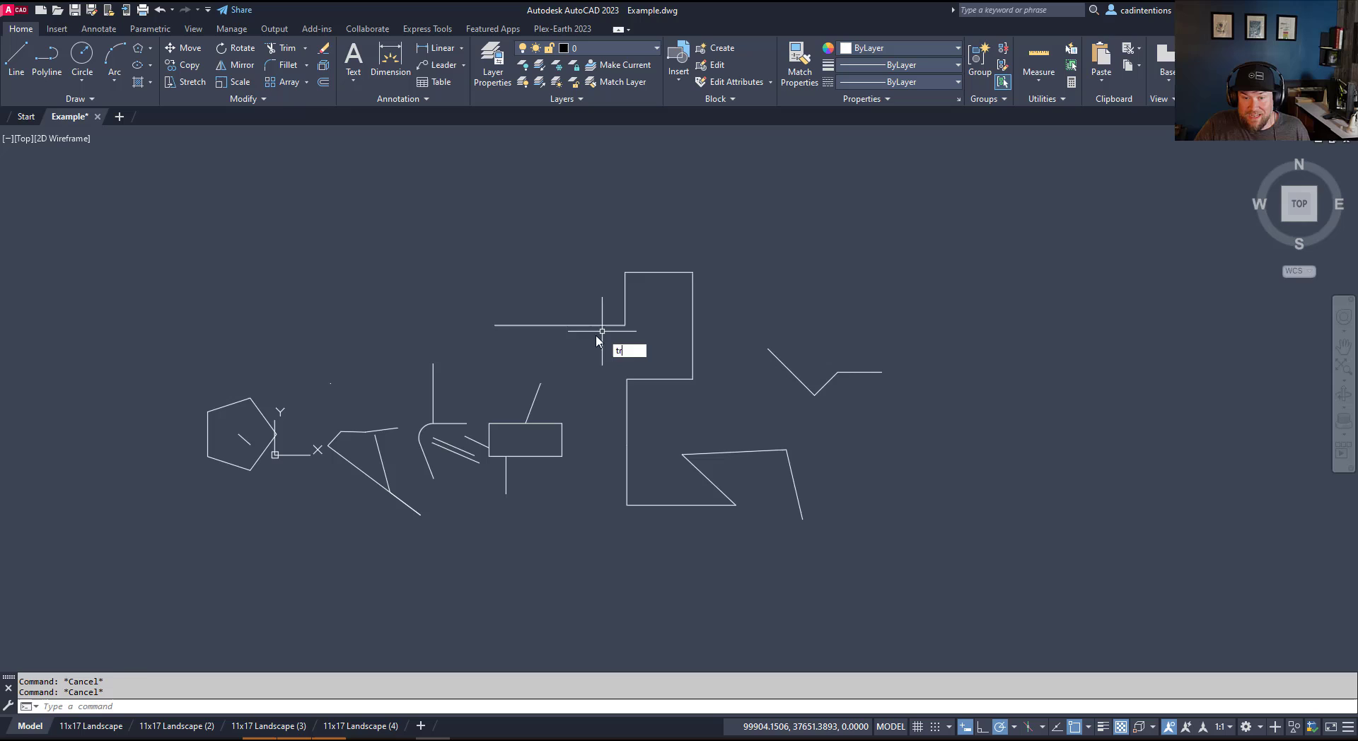
{"action": "key", "text": "Return"}
{"action": "scroll", "coordinate": [520, 433], "scroll_direction": "up", "scroll_amount": 3}
{"action": "left_click", "coordinate": [563, 405]}
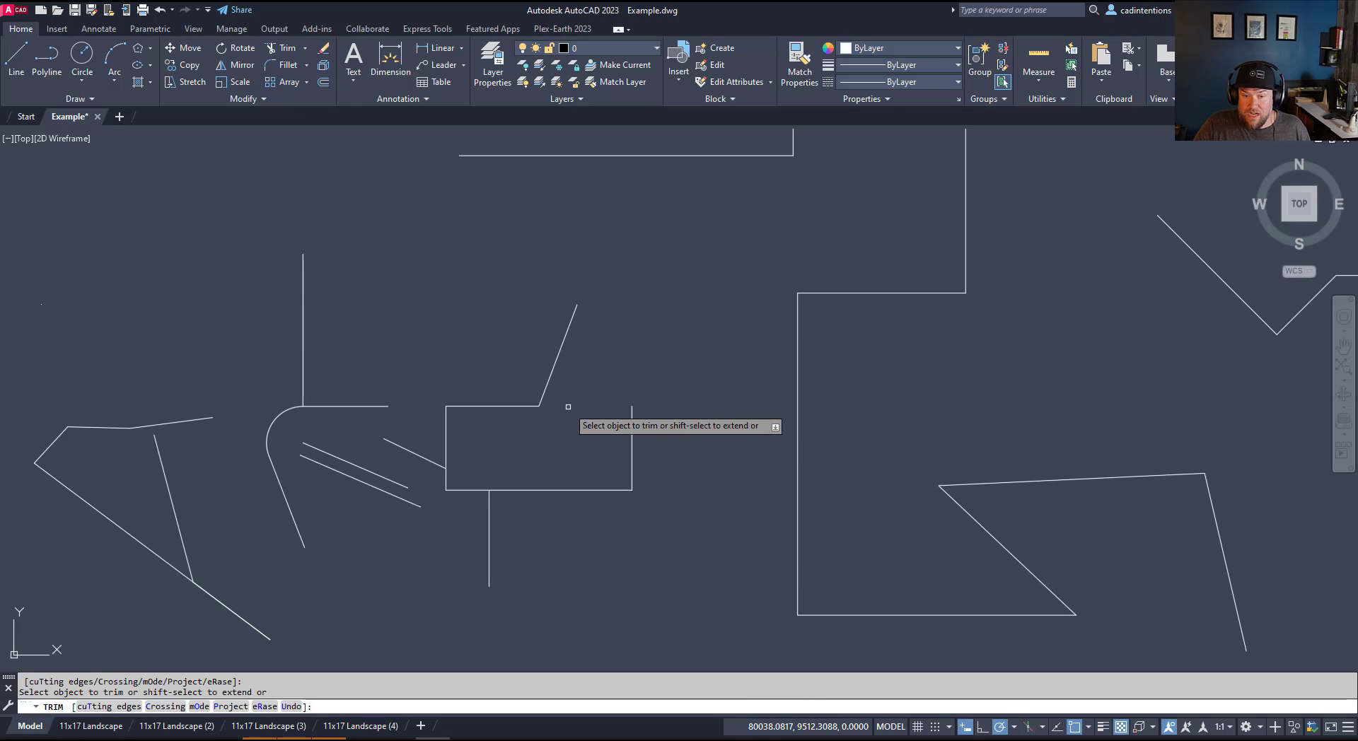
{"action": "left_click", "coordinate": [494, 404]}
{"action": "left_click", "coordinate": [464, 489]}
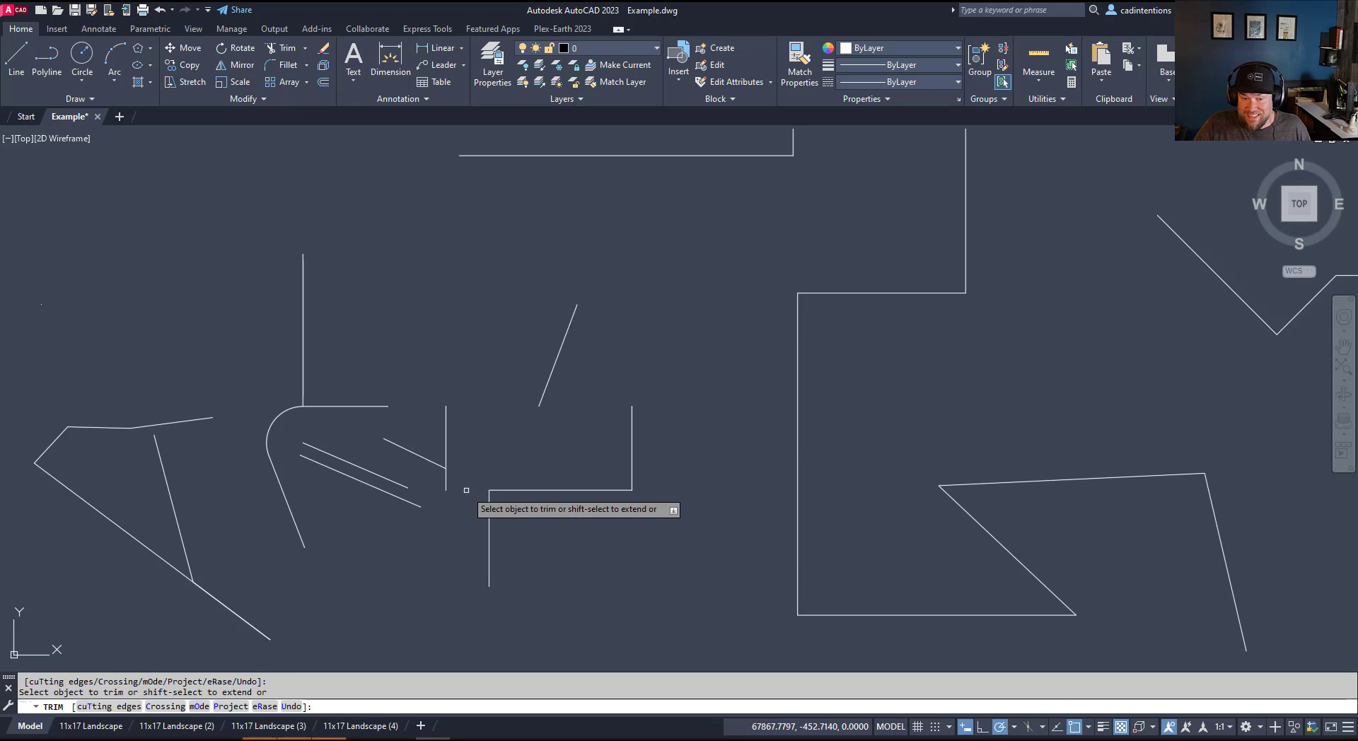
{"action": "middle_click_drag", "start_coordinate": [439, 490], "coordinate": [501, 472]}
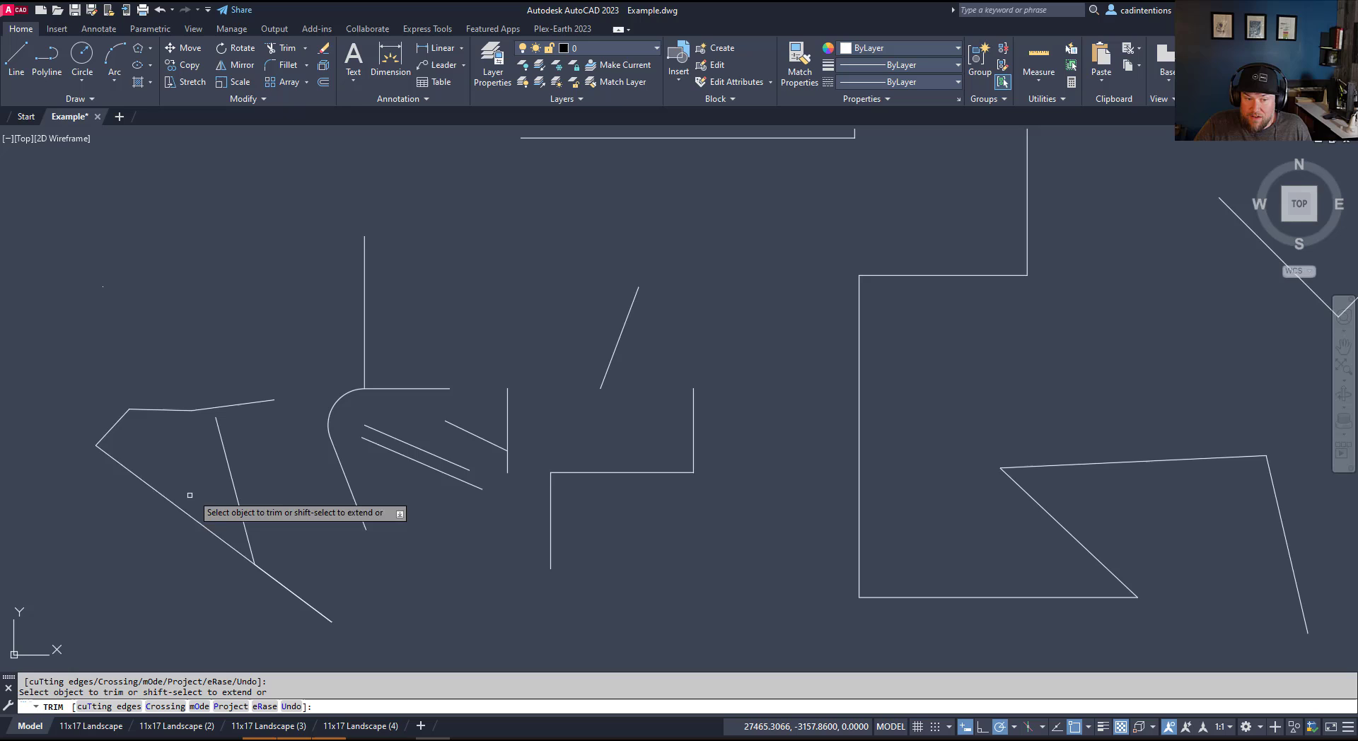
{"action": "key", "text": "Escape"}
{"action": "key", "text": "Escape"}
Step: Draw a small temporary polyline crossing the long diagonal line at lower left
{"action": "middle_click_drag", "start_coordinate": [206, 456], "coordinate": [215, 456]}
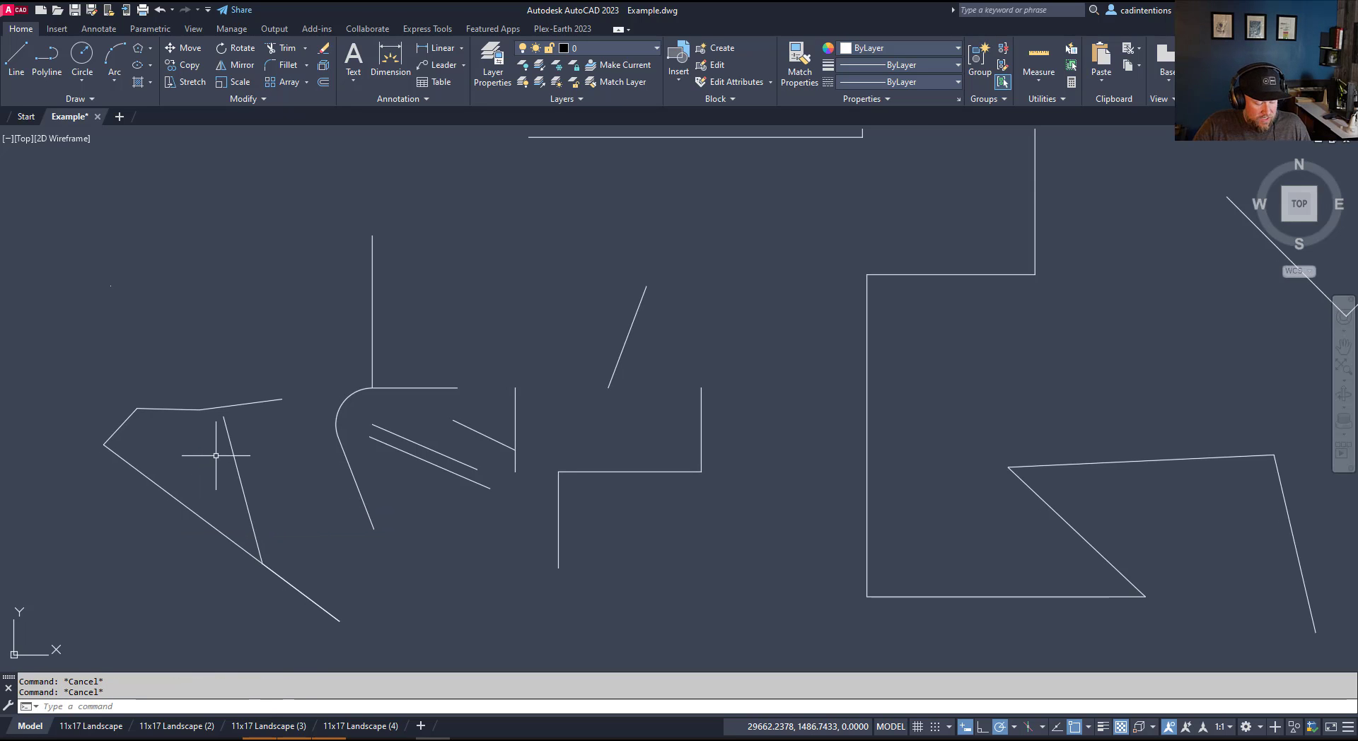
{"action": "type", "text": "pl"}
{"action": "key", "text": "Return"}
{"action": "left_click", "coordinate": [174, 457]}
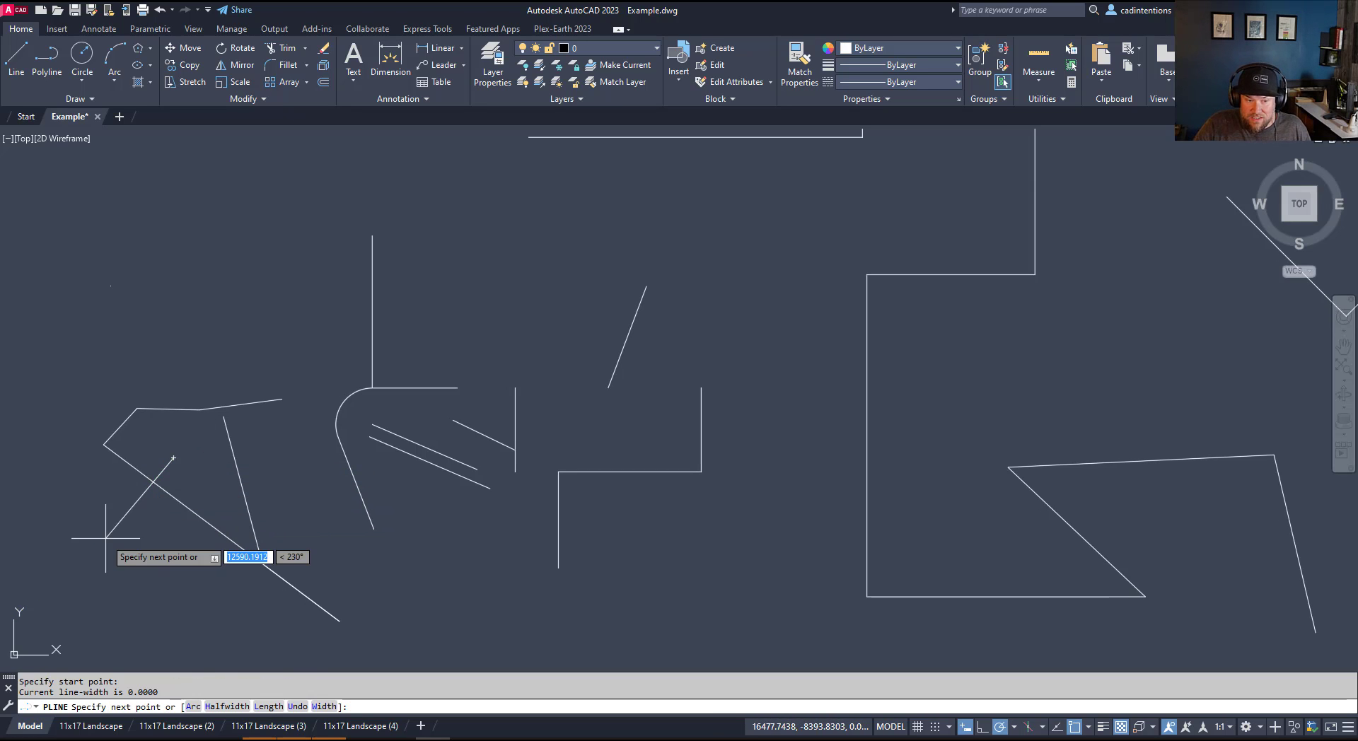
{"action": "left_click", "coordinate": [107, 538]}
{"action": "left_click", "coordinate": [189, 549]}
{"action": "left_click", "coordinate": [216, 499]}
{"action": "key", "text": "Escape"}
{"action": "key", "text": "Escape"}
{"action": "scroll", "coordinate": [167, 499], "scroll_direction": "up", "scroll_amount": 2}
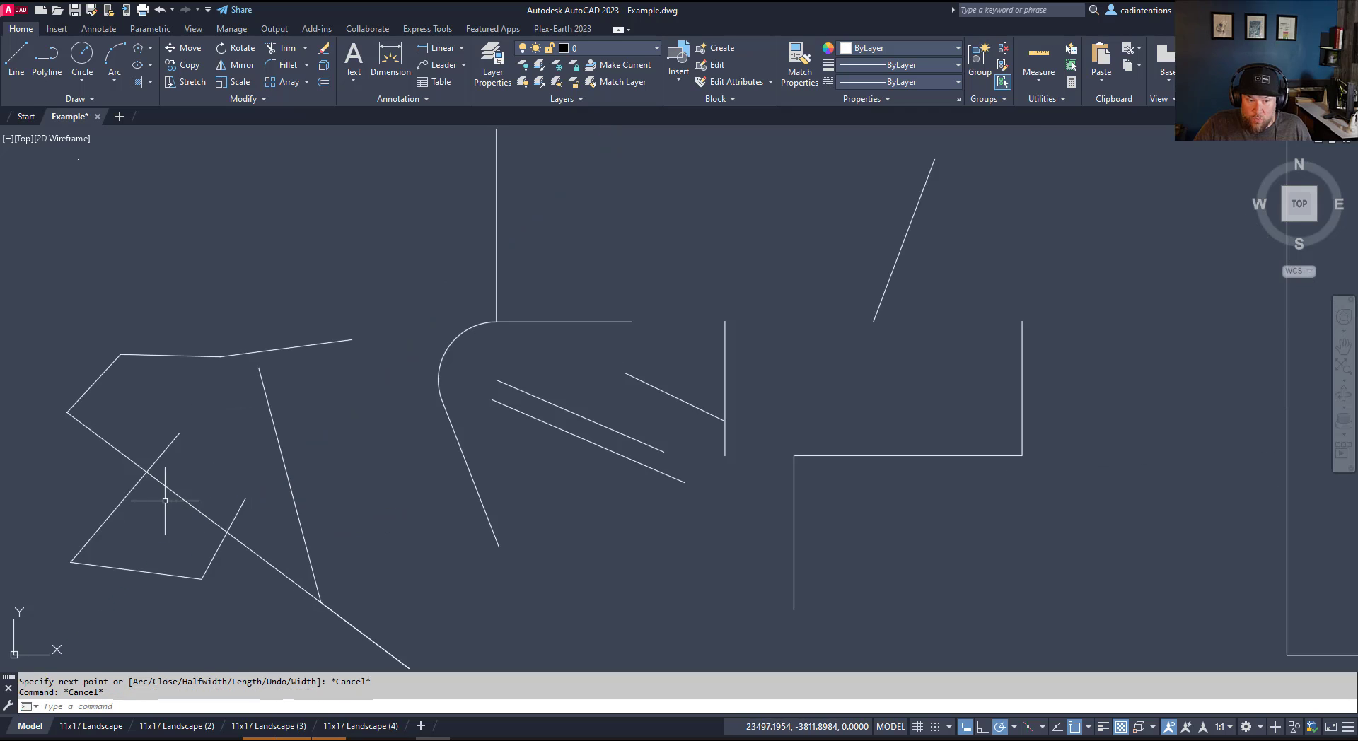
Step: Trim the diagonal inside the small polyline, leaving a gap, then delete the small polyline
{"action": "key", "text": "Escape"}
{"action": "type", "text": "tr"}
{"action": "key", "text": "Return"}
{"action": "left_click", "coordinate": [189, 505]}
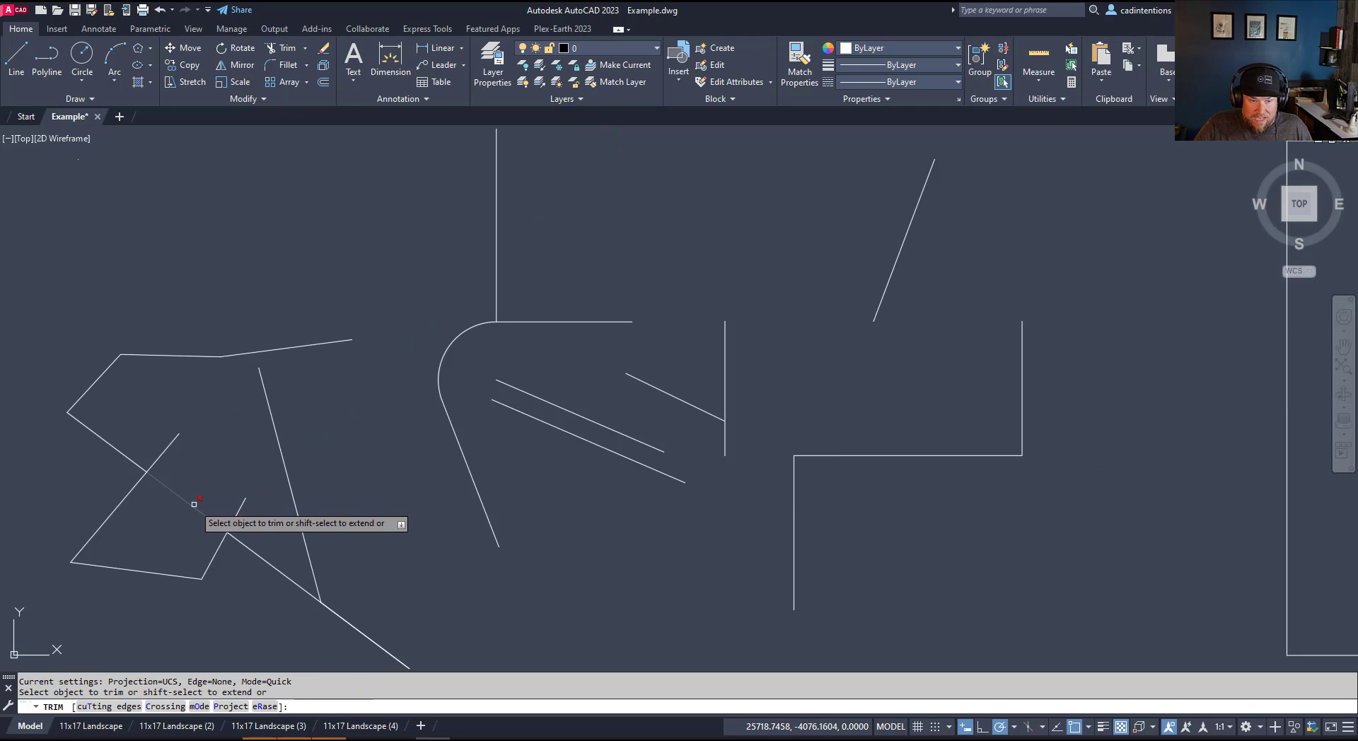
{"action": "key", "text": "Escape"}
{"action": "left_click", "coordinate": [201, 600]}
{"action": "left_click", "coordinate": [147, 571]}
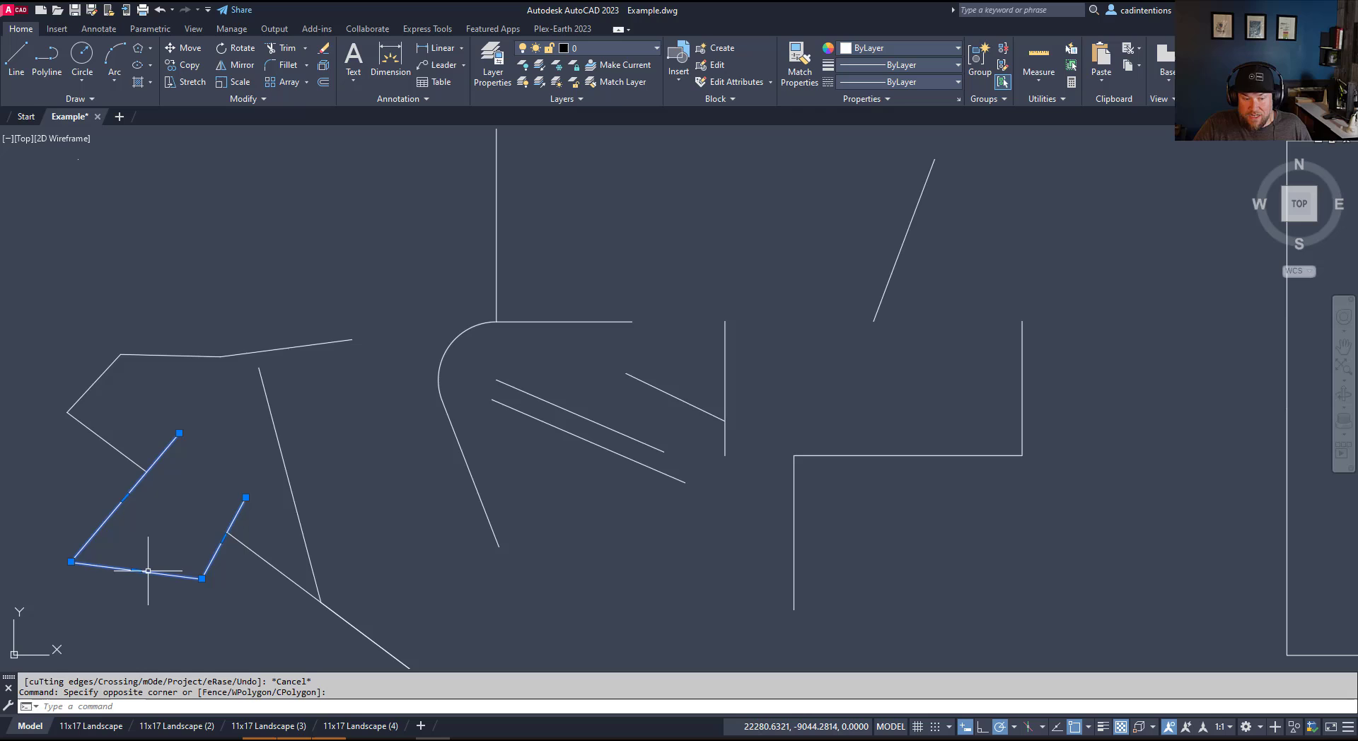
{"action": "key", "text": "Delete"}
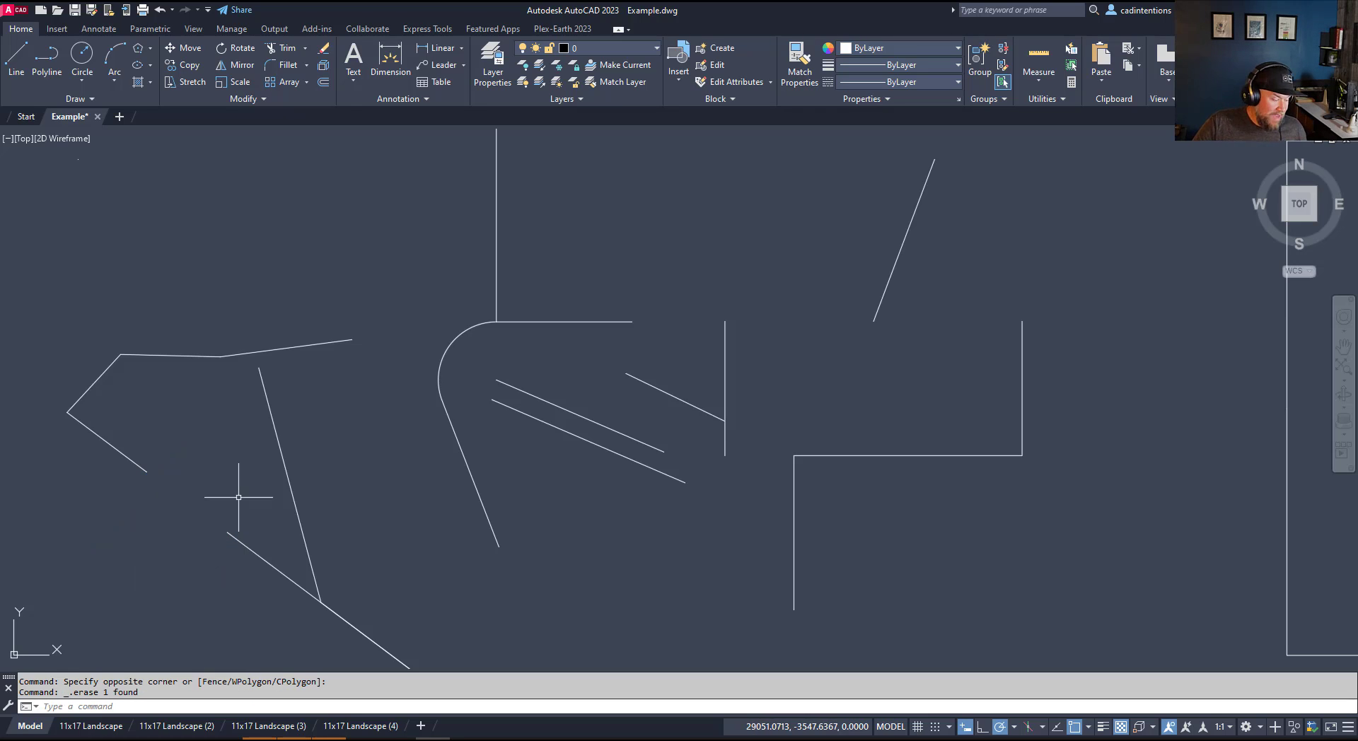
{"action": "key", "text": "Escape"}
{"action": "key", "text": "Escape"}
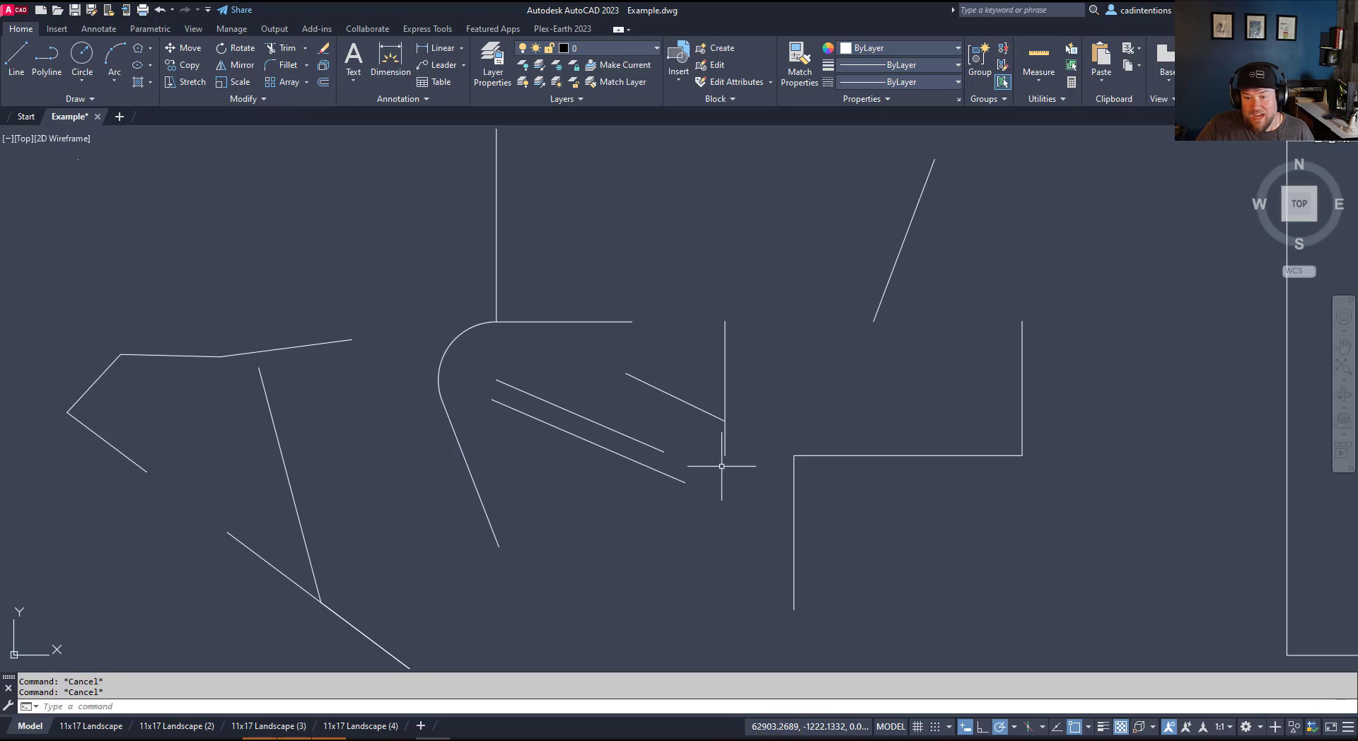
Step: Draw a three-segment polyline above the other linework
{"action": "left_click", "coordinate": [851, 528]}
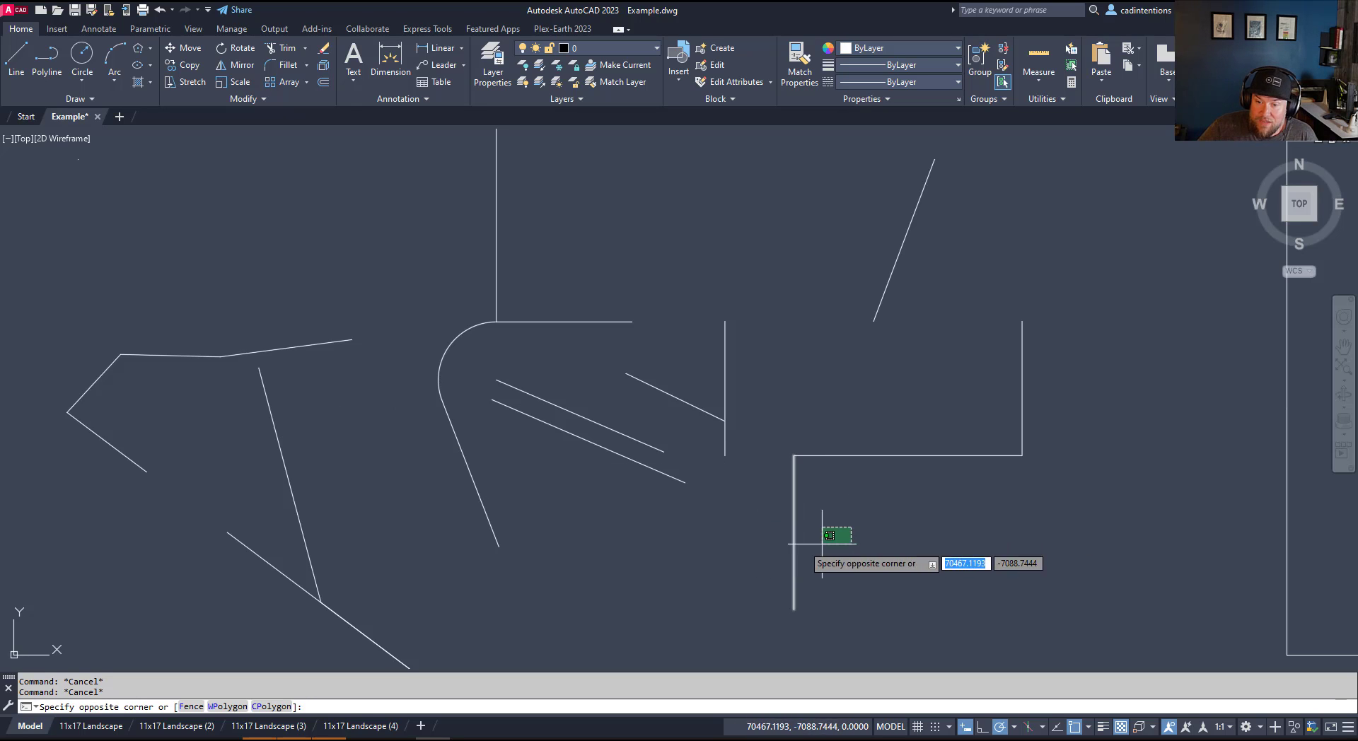
{"action": "left_click", "coordinate": [910, 550]}
{"action": "scroll", "coordinate": [847, 387], "scroll_direction": "down", "scroll_amount": 4}
{"action": "scroll", "coordinate": [847, 387], "scroll_direction": "down", "scroll_amount": 2}
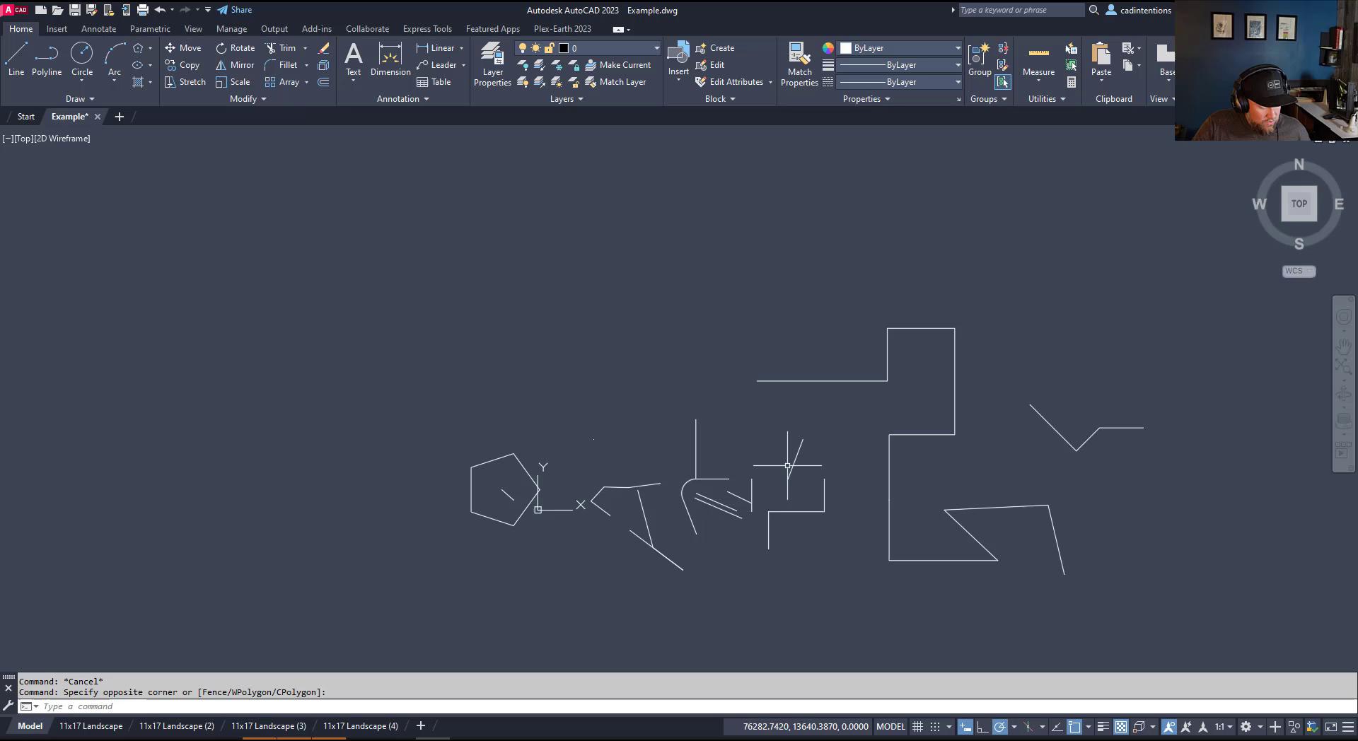
{"action": "type", "text": "pl"}
{"action": "key", "text": "Return"}
{"action": "left_click", "coordinate": [516, 442]}
{"action": "left_click", "coordinate": [605, 307]}
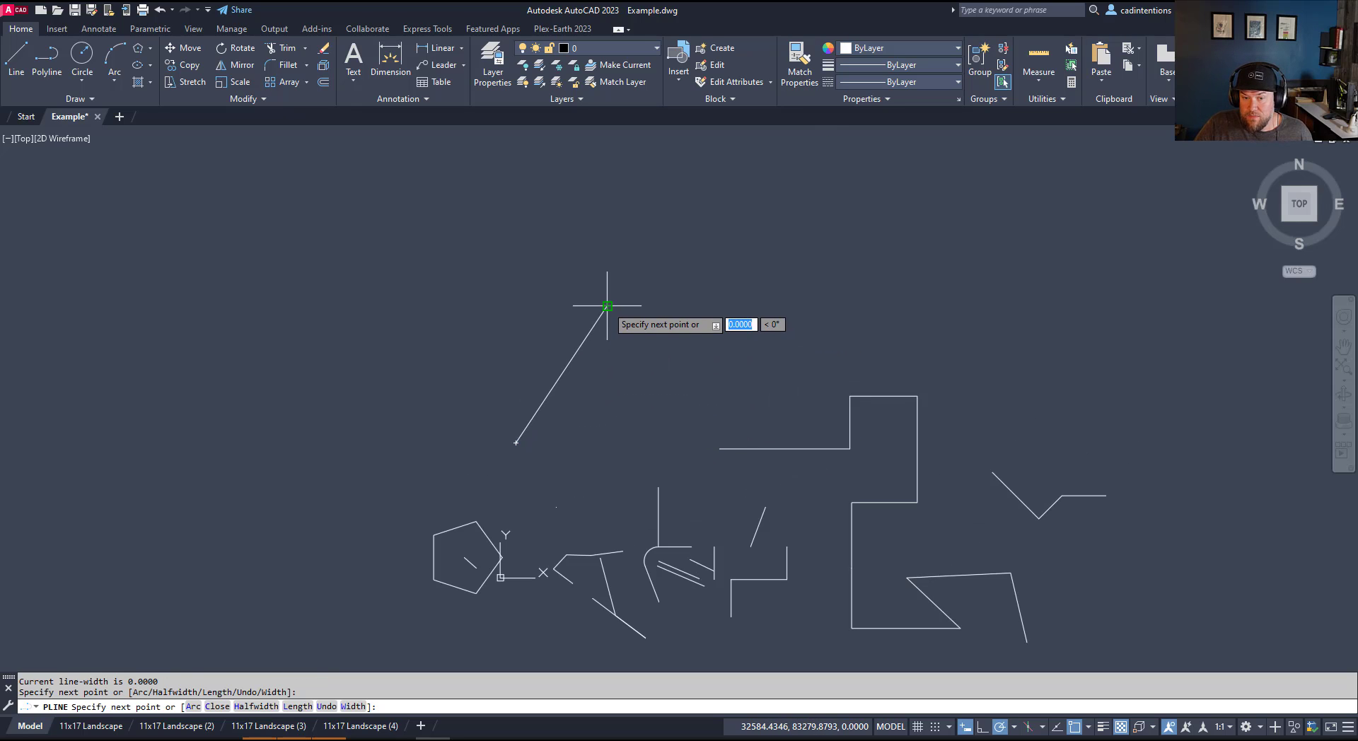
{"action": "left_click", "coordinate": [865, 307]}
{"action": "left_click", "coordinate": [752, 396]}
{"action": "key", "text": "Escape"}
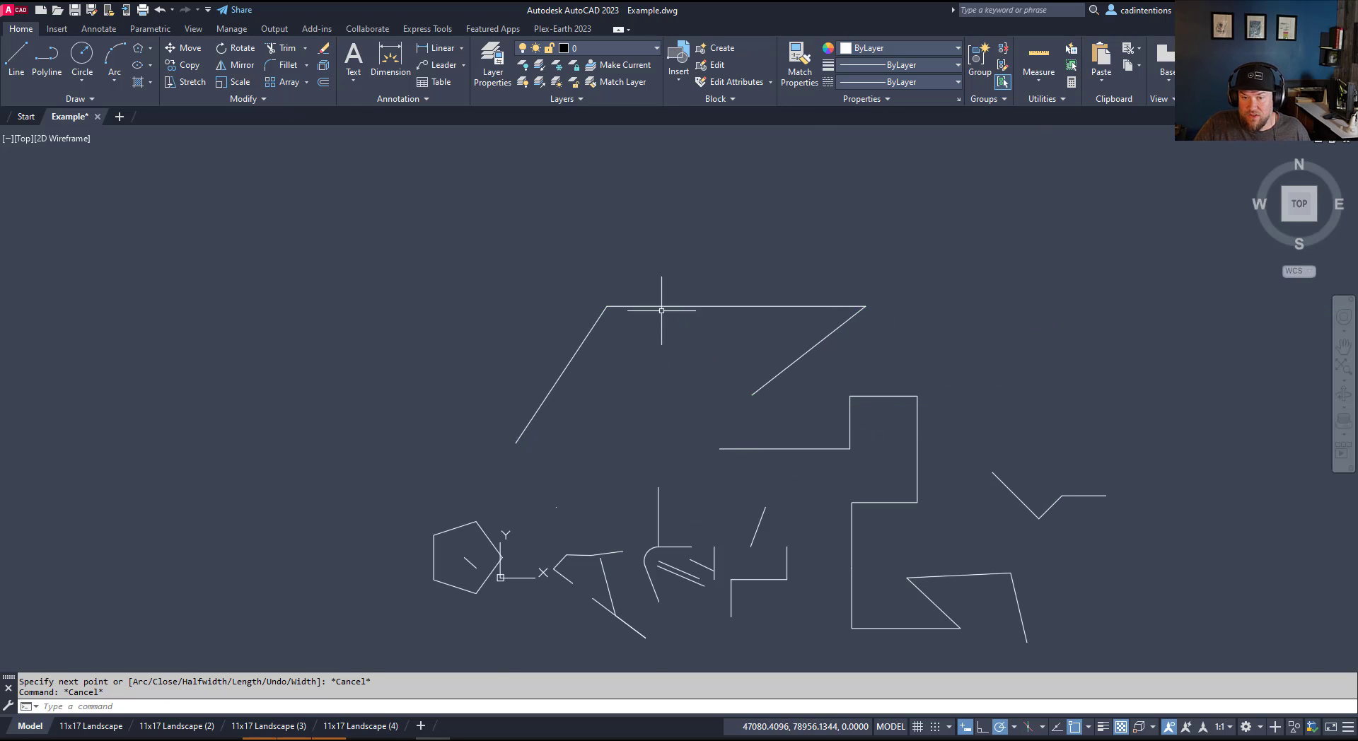
{"action": "scroll", "coordinate": [661, 304], "scroll_direction": "up", "scroll_amount": 4}
Step: Via grip menus, stretch and remove the upper-right vertex, then add two new vertices on the right segments
{"action": "middle_click_drag", "start_coordinate": [749, 304], "coordinate": [784, 400]}
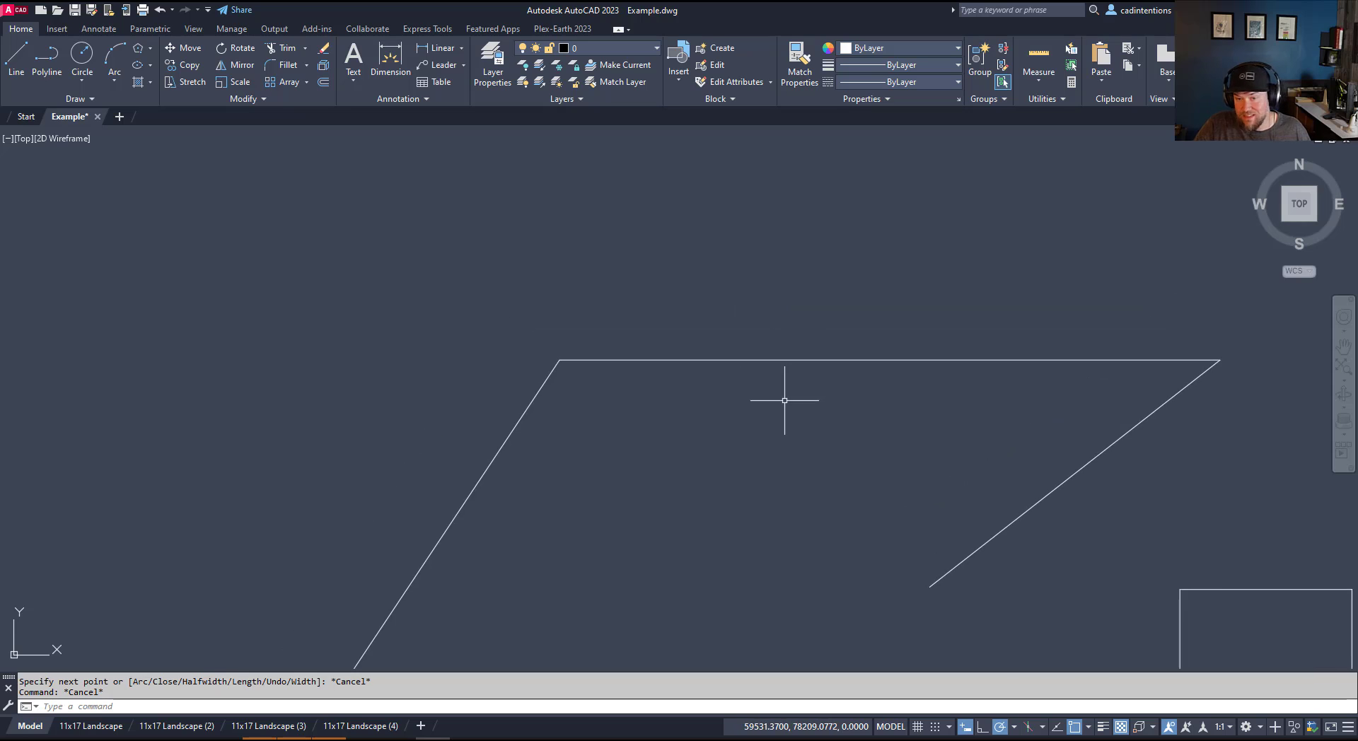
{"action": "left_click", "coordinate": [783, 360]}
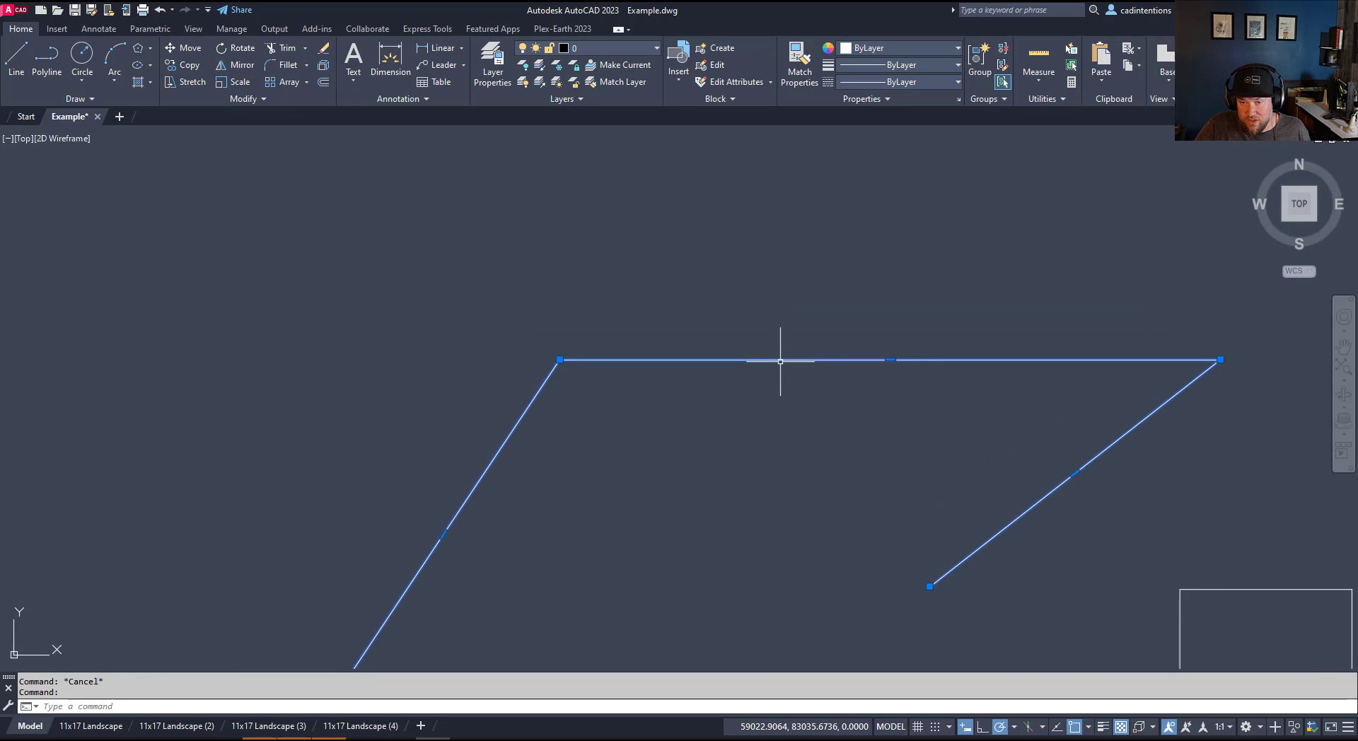
{"action": "left_click", "coordinate": [1220, 360]}
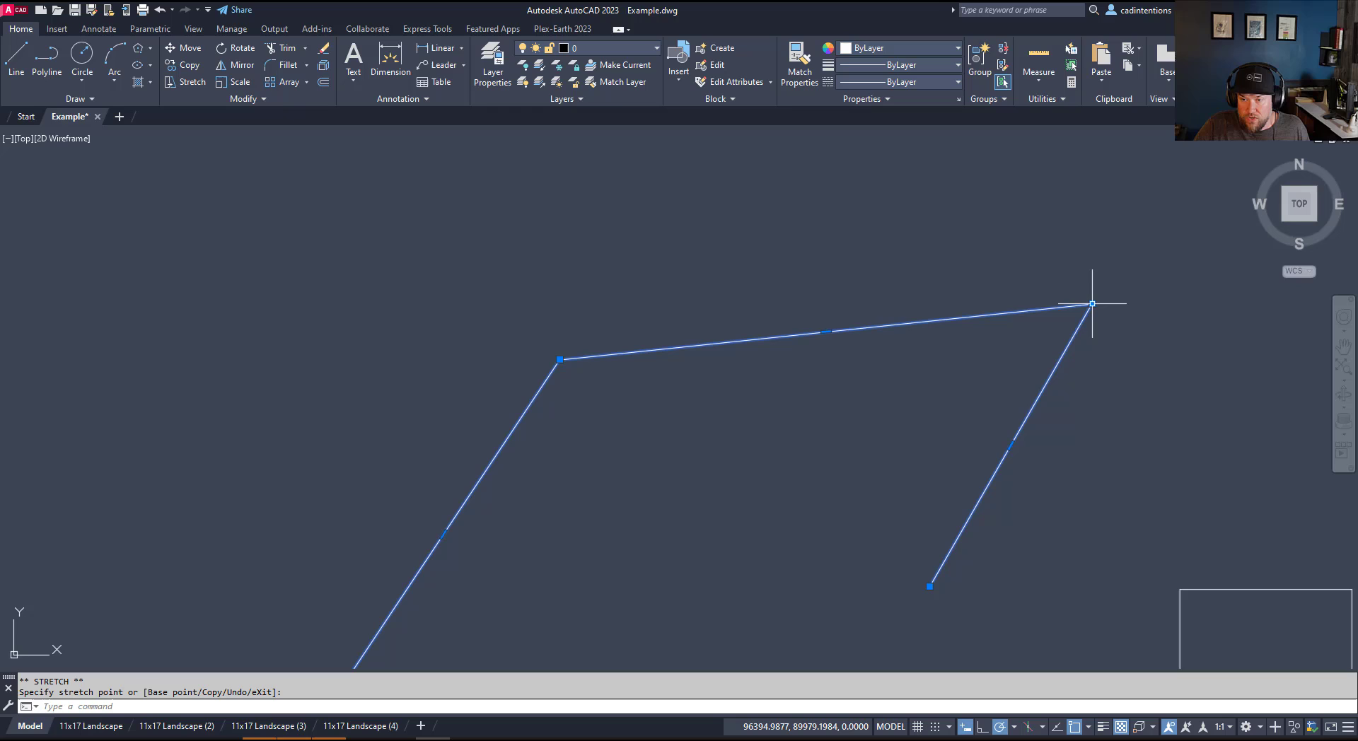
{"action": "mouse_move", "coordinate": [1093, 304]}
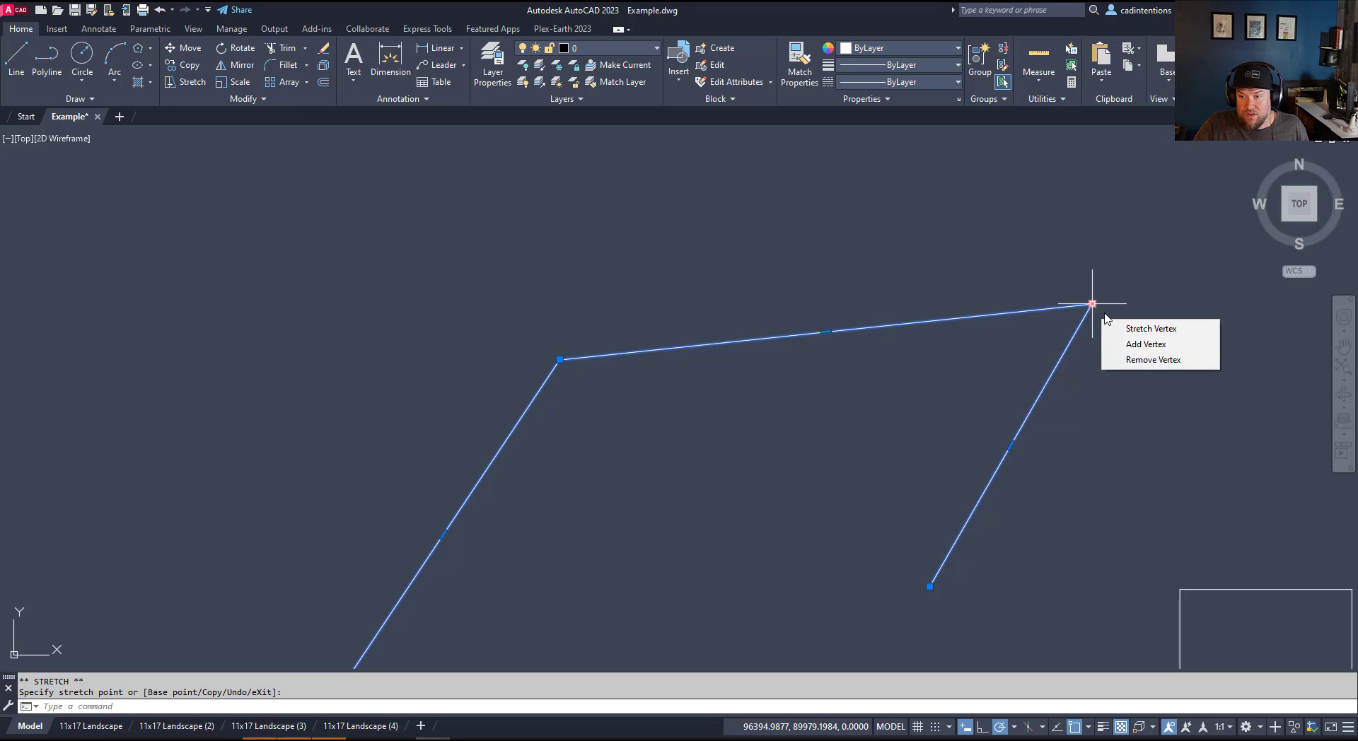
{"action": "left_click", "coordinate": [1149, 361]}
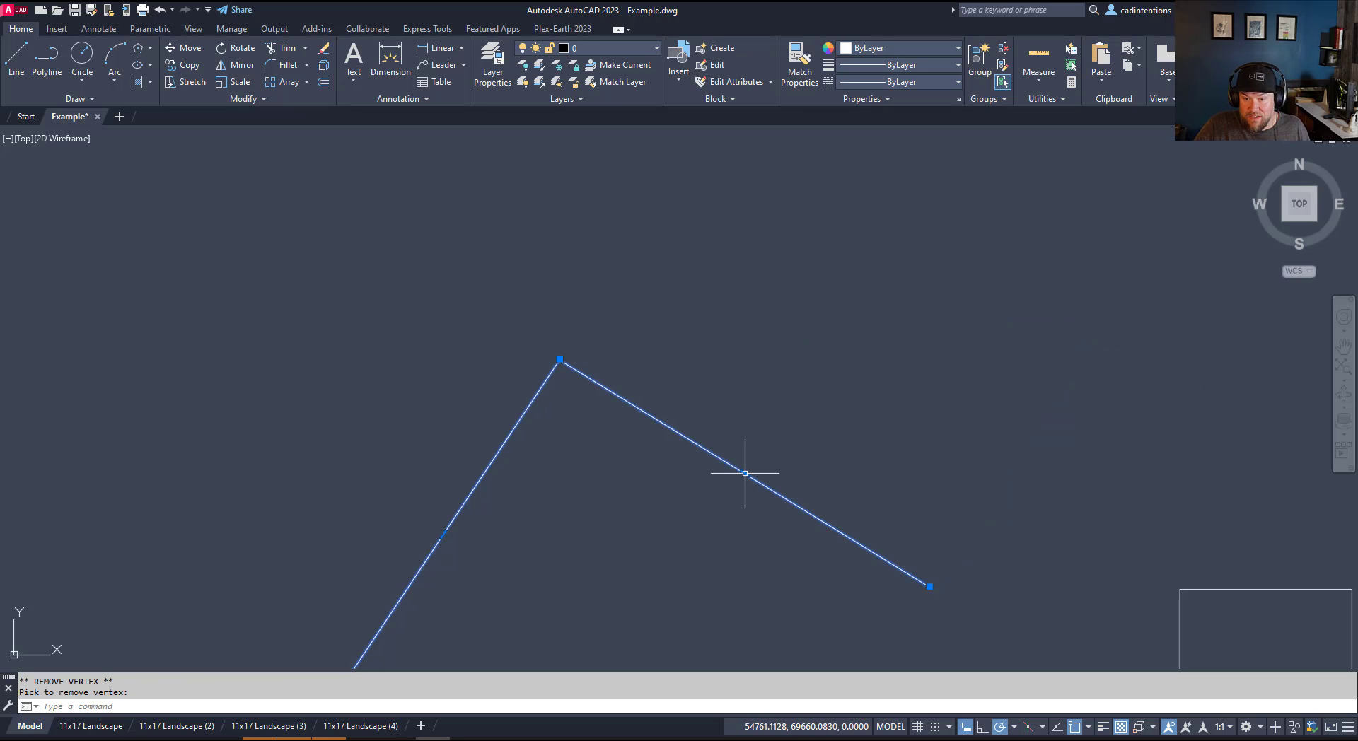
{"action": "mouse_move", "coordinate": [745, 473]}
{"action": "left_click", "coordinate": [789, 515]}
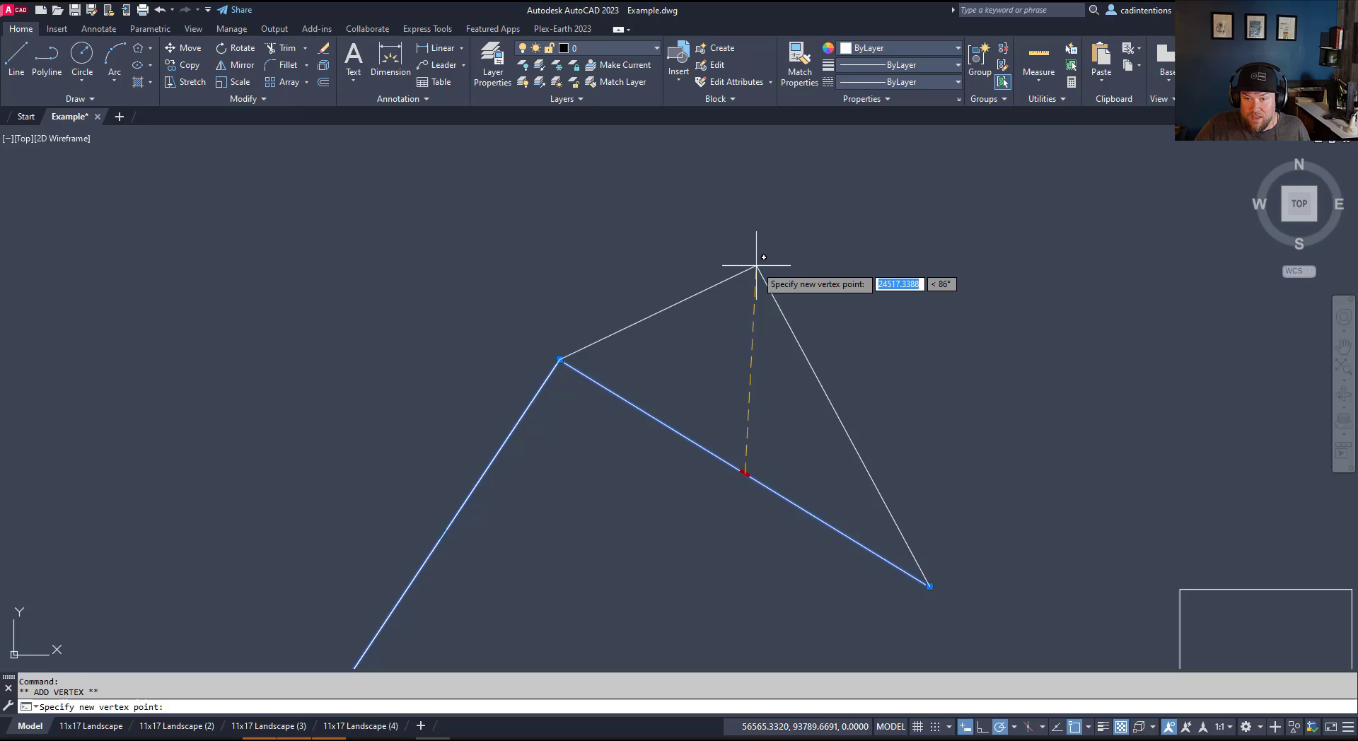
{"action": "left_click", "coordinate": [754, 260]}
{"action": "mouse_move", "coordinate": [842, 422]}
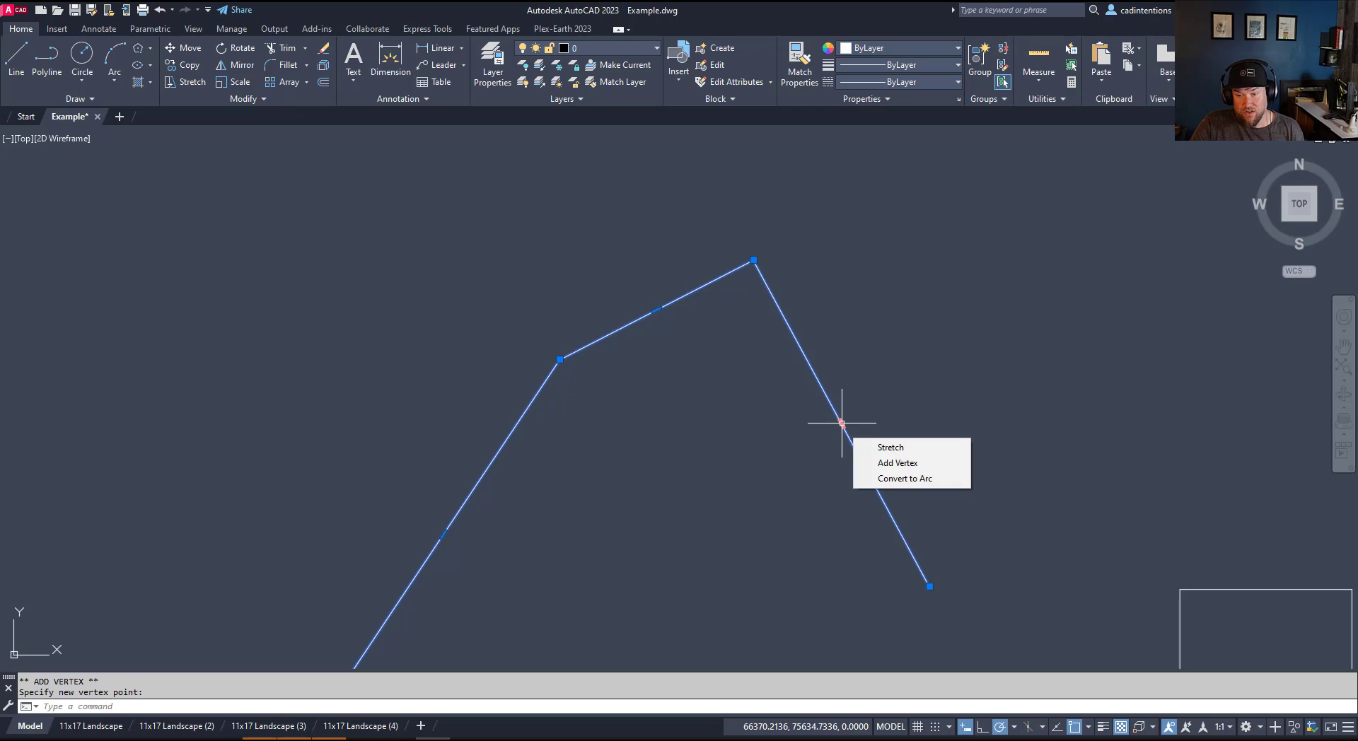
{"action": "left_click", "coordinate": [842, 423]}
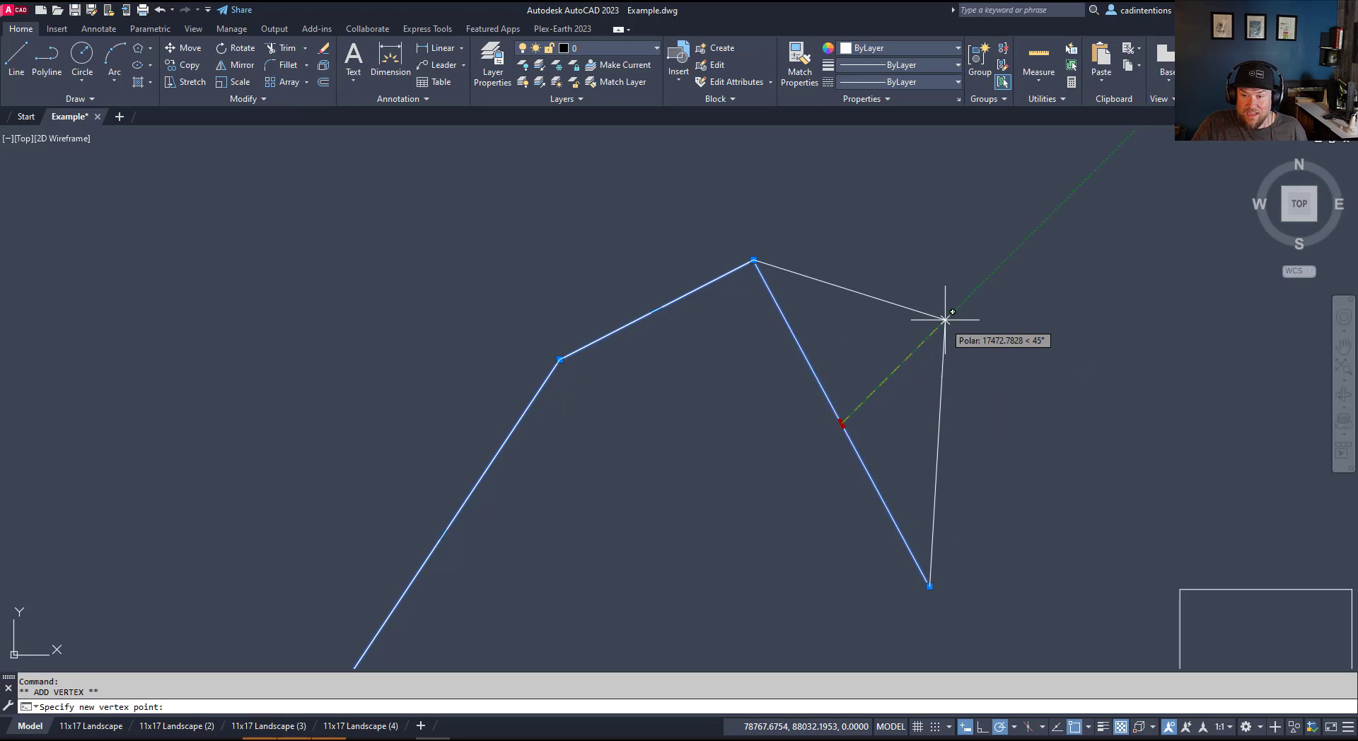
{"action": "left_click", "coordinate": [945, 319]}
{"action": "mouse_move", "coordinate": [938, 453]}
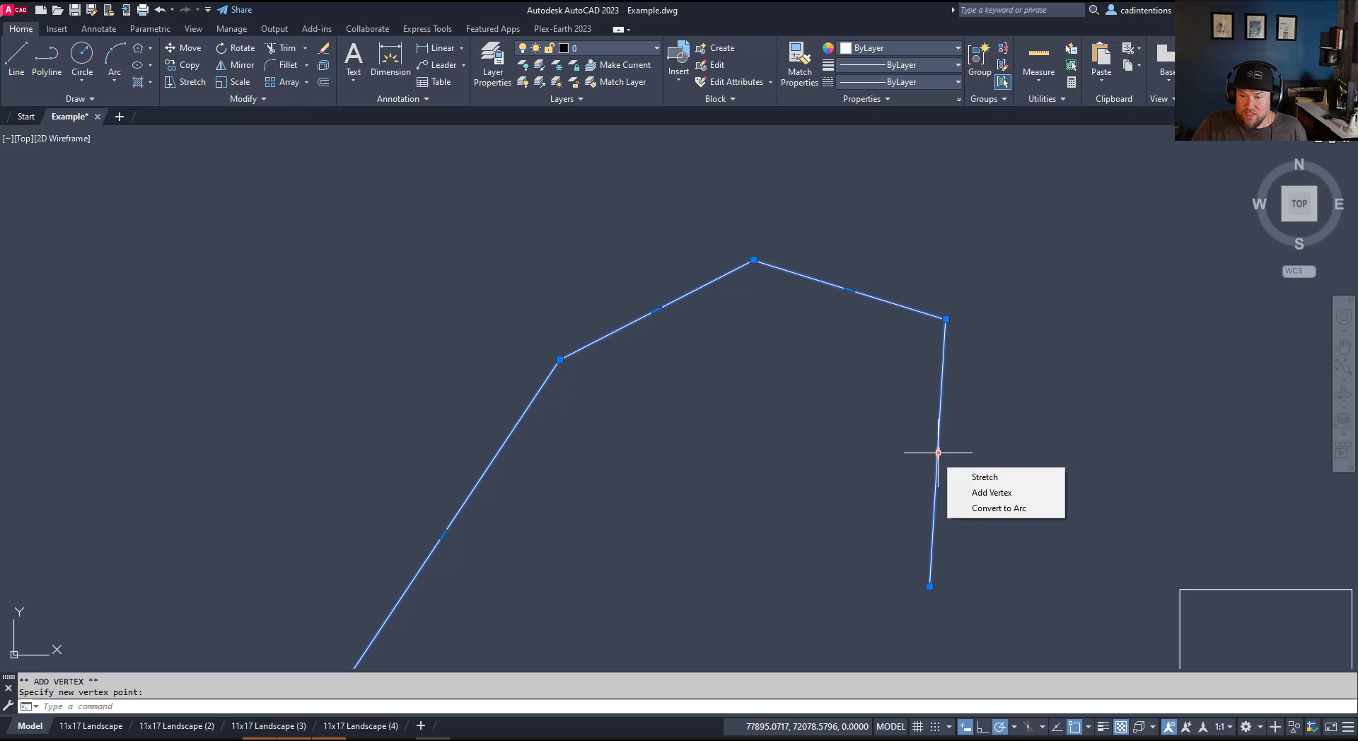
Step: Convert the last segment to an arc bulging right, then back to a straight line, and deselect
{"action": "left_click", "coordinate": [999, 508]}
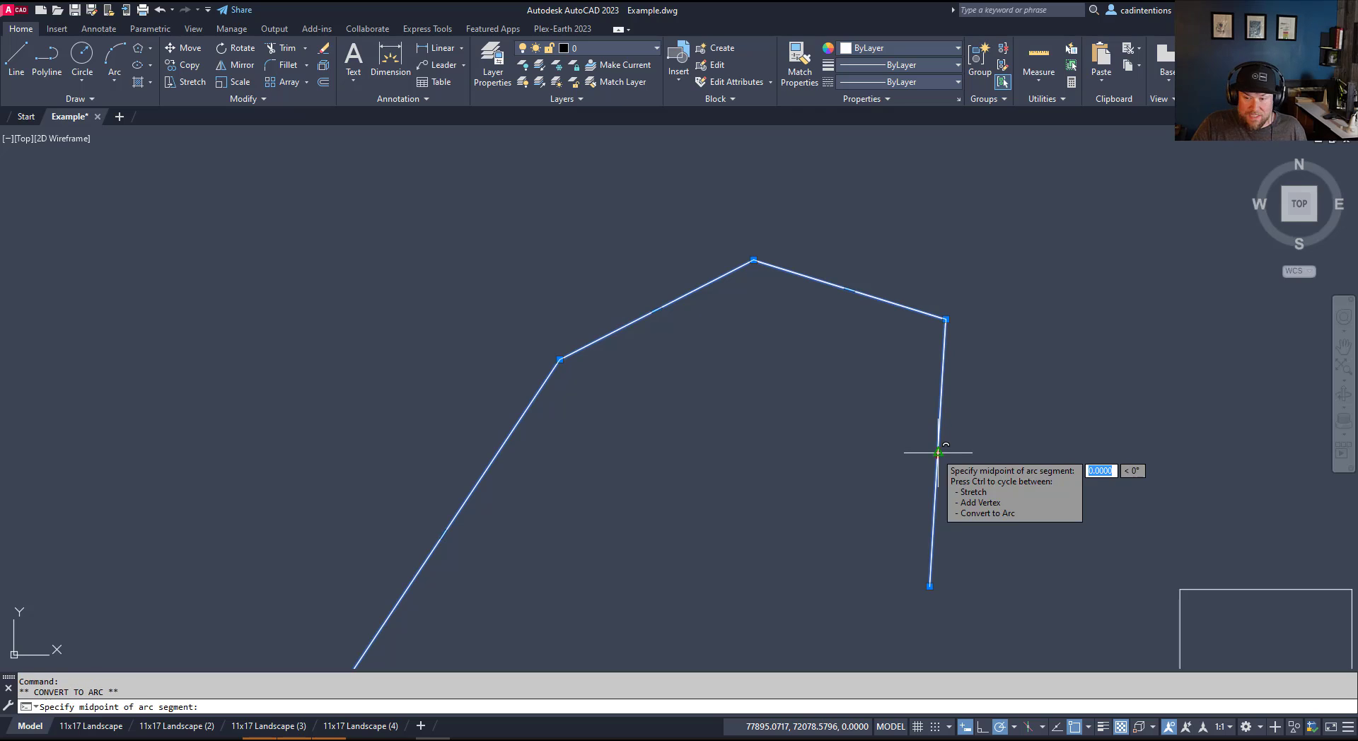
{"action": "left_click", "coordinate": [1003, 457]}
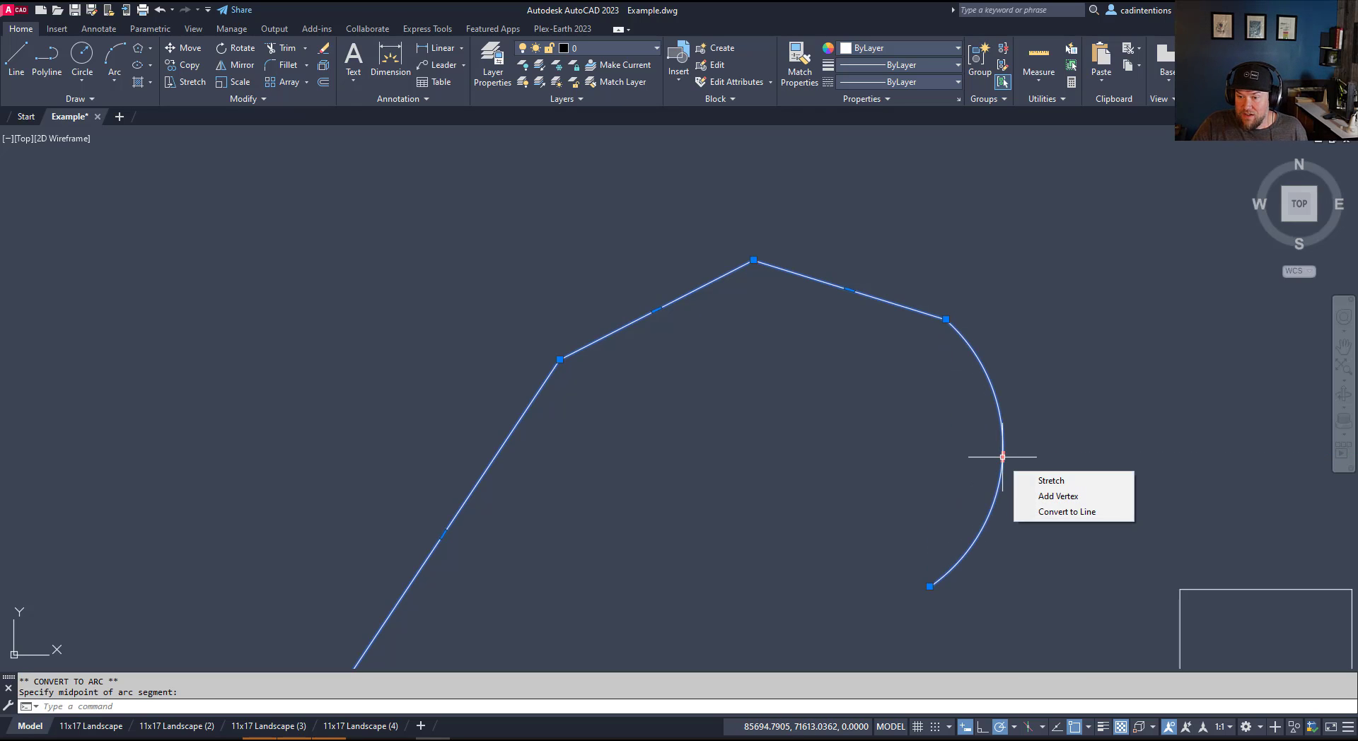
{"action": "left_click", "coordinate": [1003, 457]}
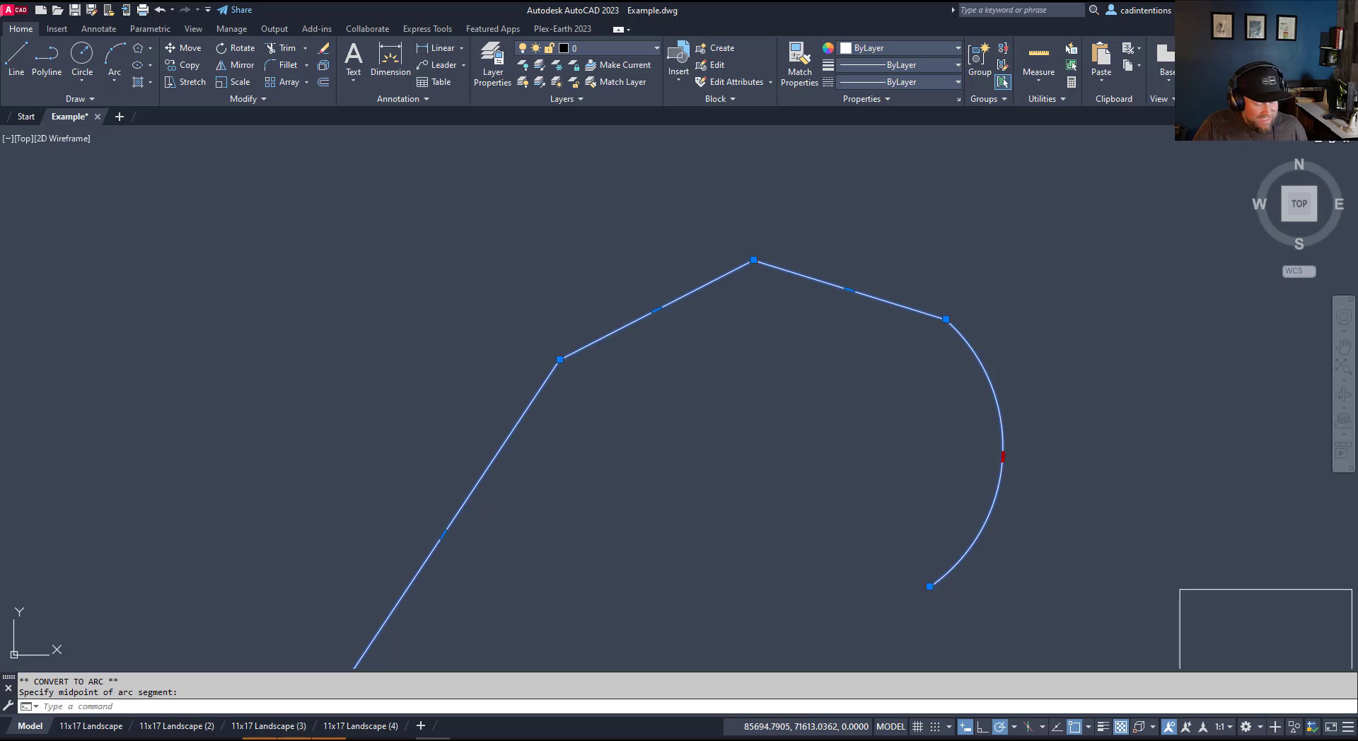
{"action": "key", "text": "ctrl"}
{"action": "key", "text": "ctrl"}
{"action": "key", "text": "Escape"}
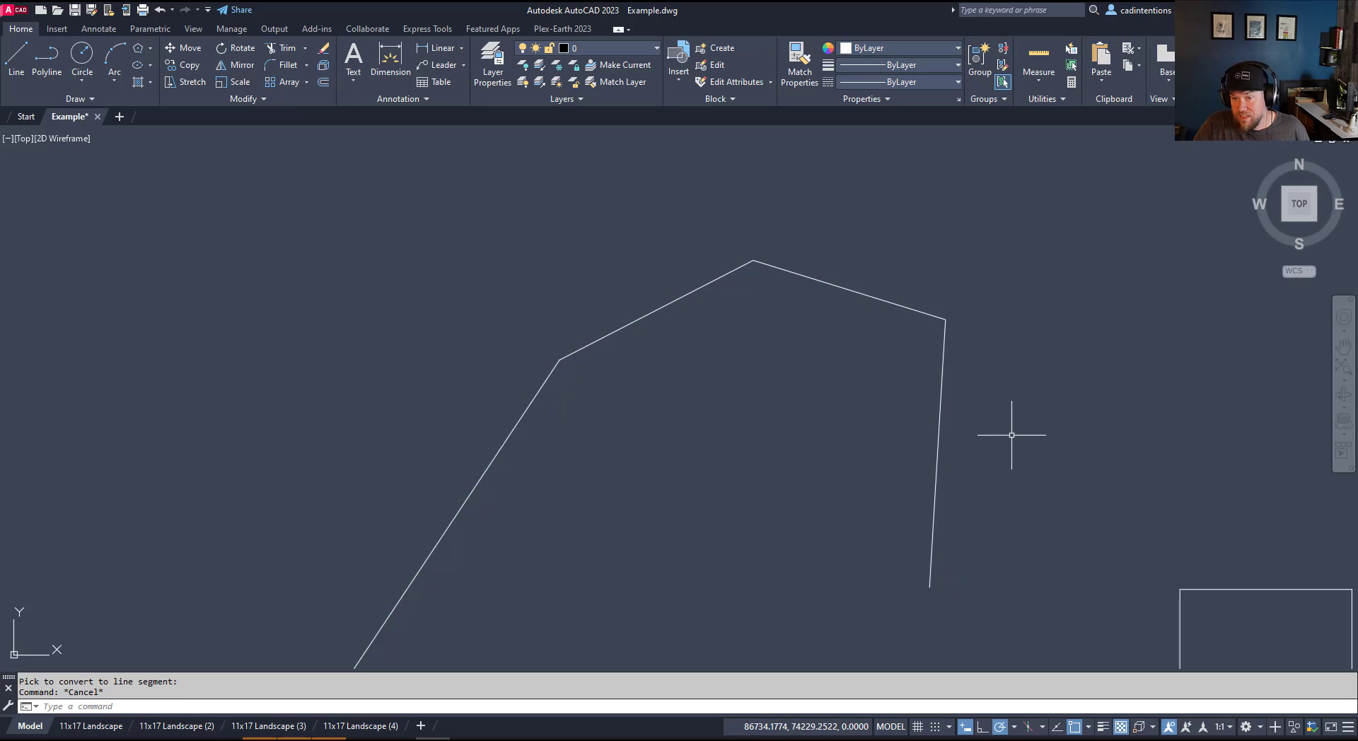
{"action": "scroll", "coordinate": [913, 372], "scroll_direction": "down", "scroll_amount": 4}
Step: Start COPY on the V-shaped polyline with its vertex as the base point
{"action": "key", "text": "Escape"}
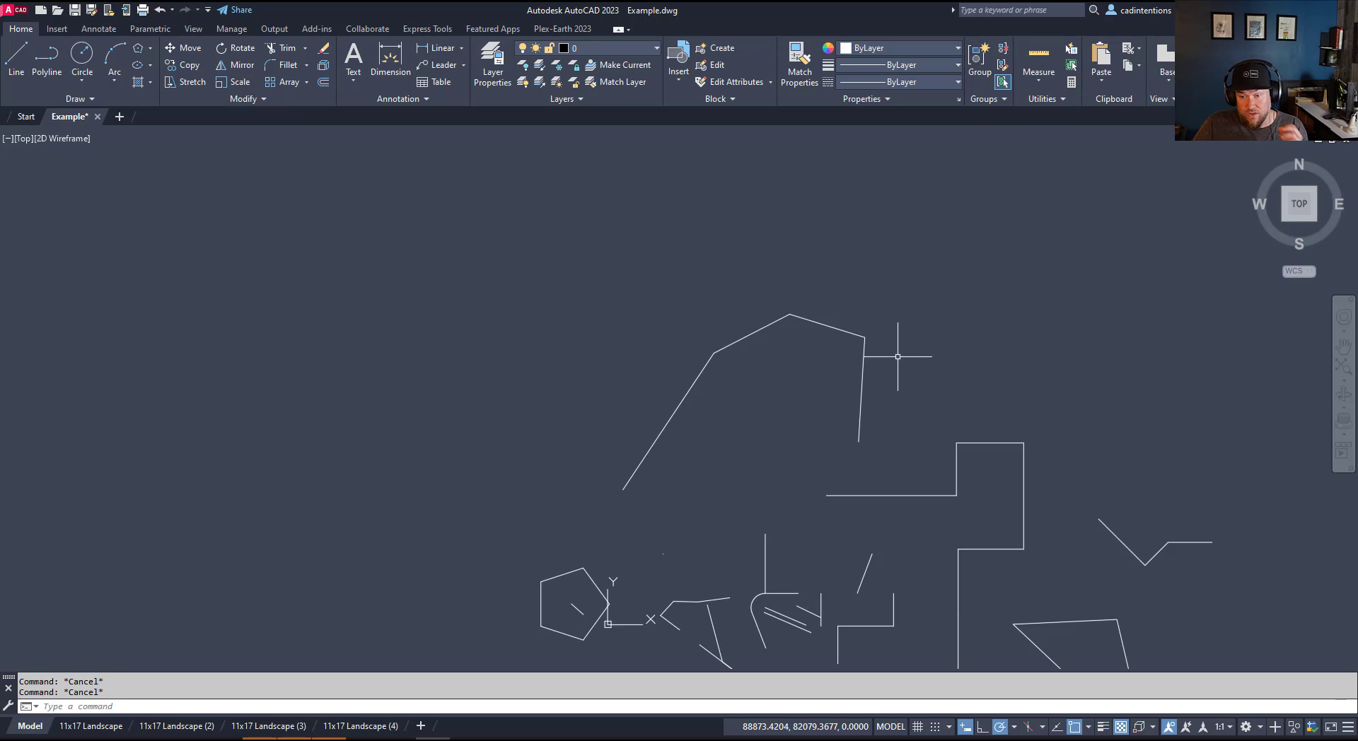
{"action": "middle_click_drag", "start_coordinate": [1016, 411], "coordinate": [897, 391]}
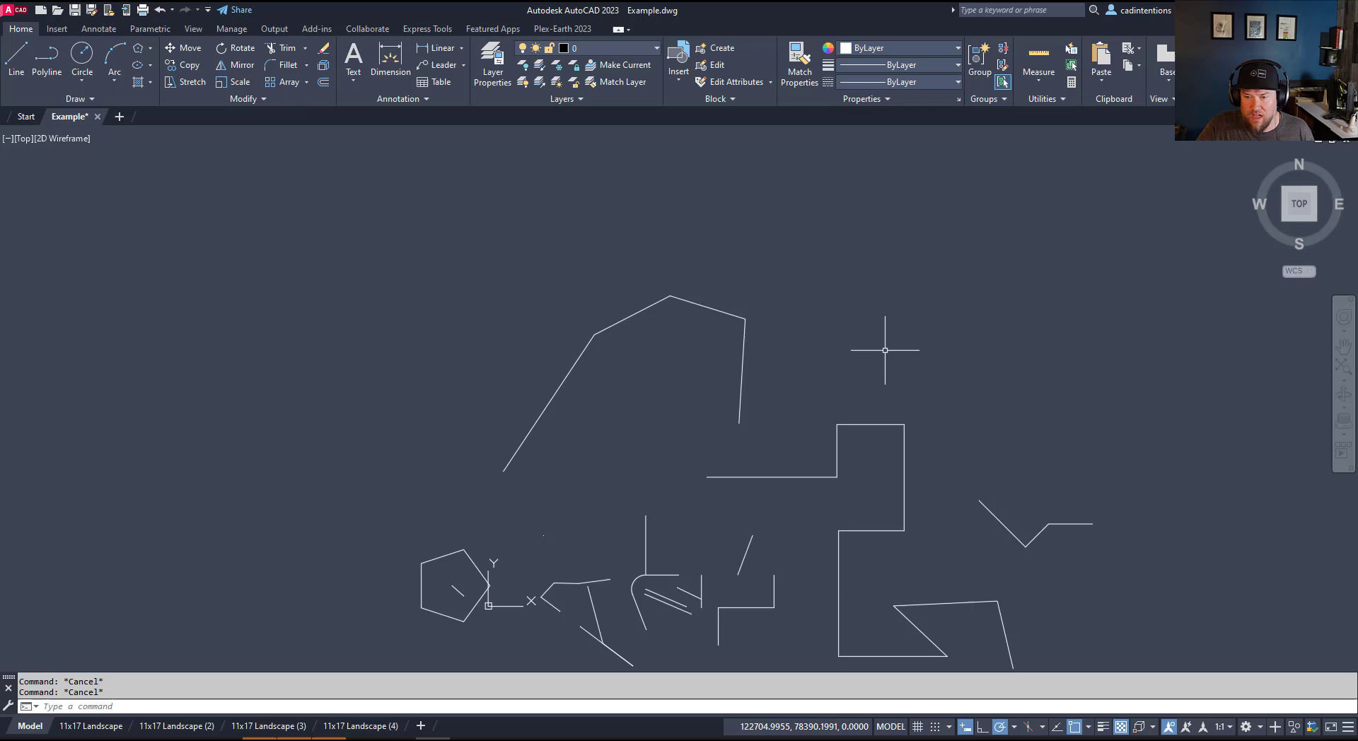
{"action": "scroll", "coordinate": [885, 350], "scroll_direction": "up", "scroll_amount": 1}
{"action": "scroll", "coordinate": [898, 349], "scroll_direction": "up", "scroll_amount": 1}
{"action": "scroll", "coordinate": [919, 435], "scroll_direction": "up", "scroll_amount": 2}
{"action": "scroll", "coordinate": [1000, 450], "scroll_direction": "up", "scroll_amount": 1}
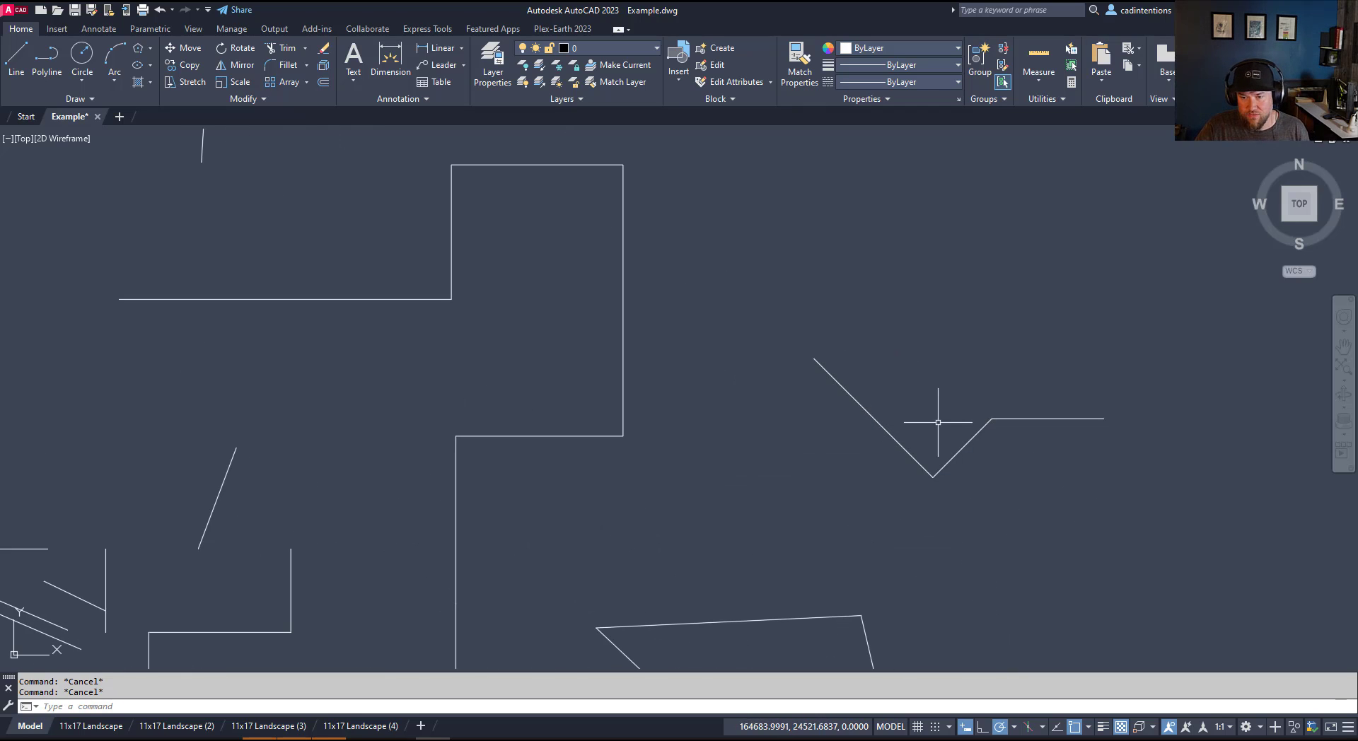
{"action": "middle_click_drag", "start_coordinate": [922, 424], "coordinate": [796, 415]}
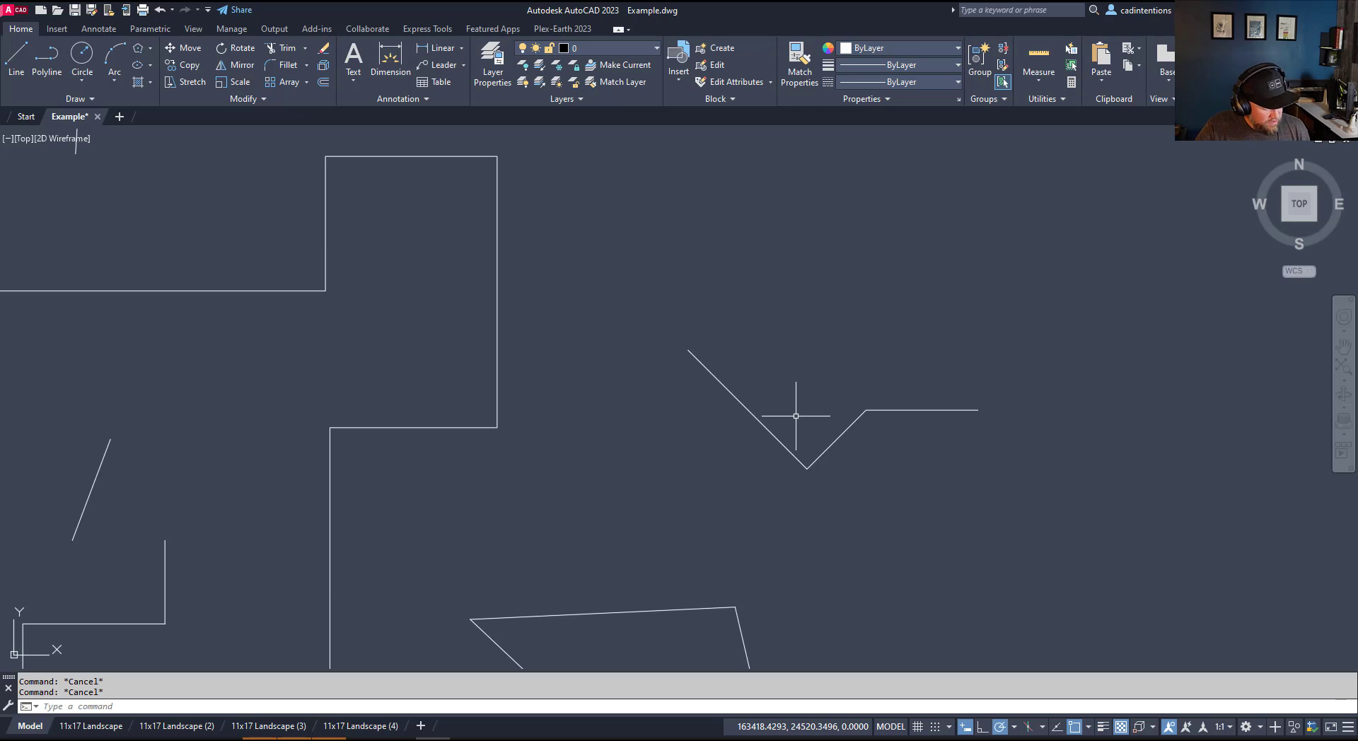
{"action": "type", "text": "co"}
{"action": "key", "text": "Return"}
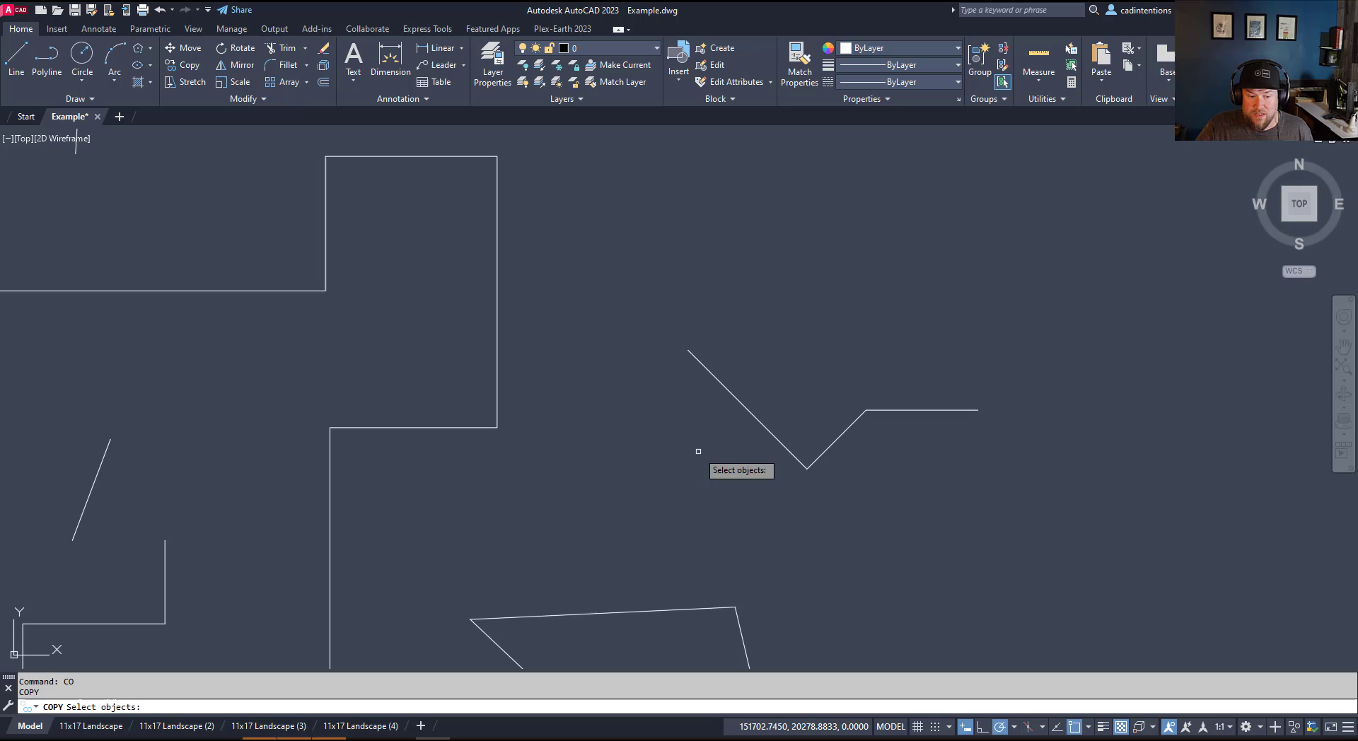
{"action": "left_click", "coordinate": [749, 413]}
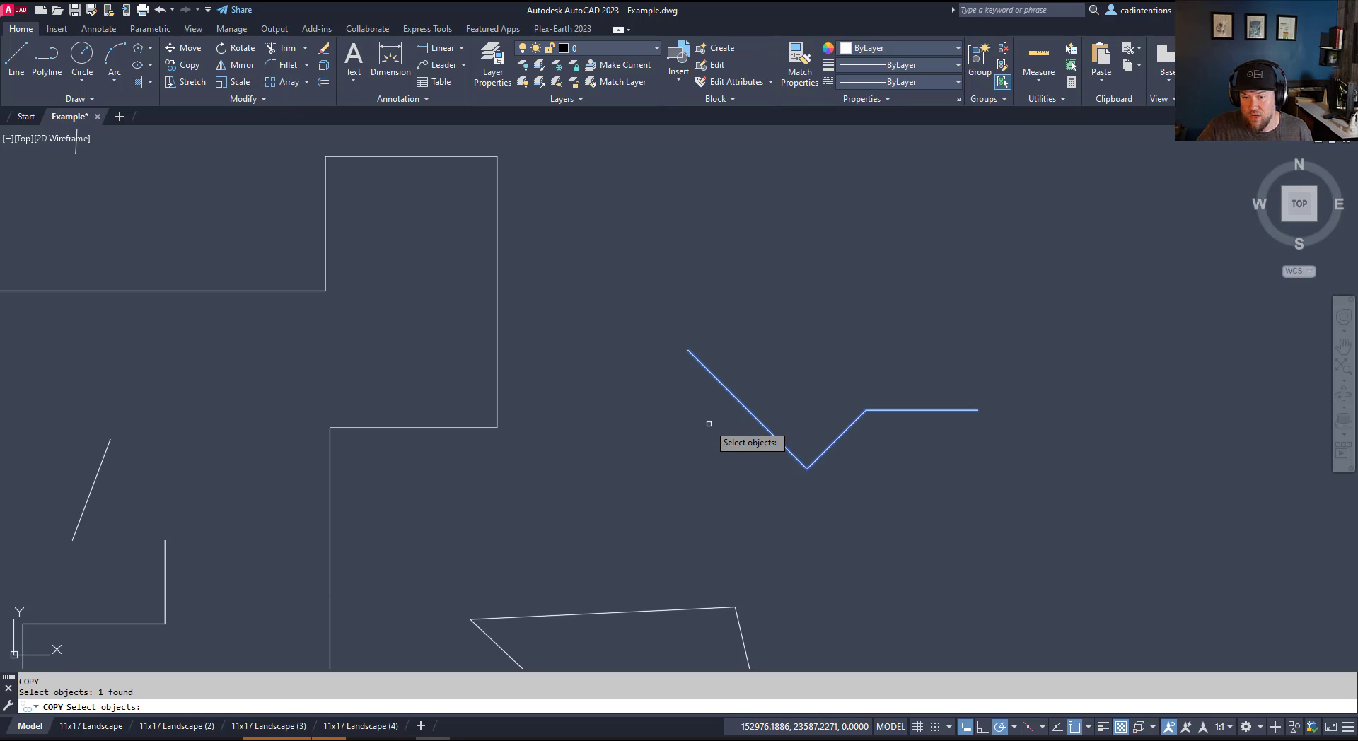
{"action": "key", "text": "Return"}
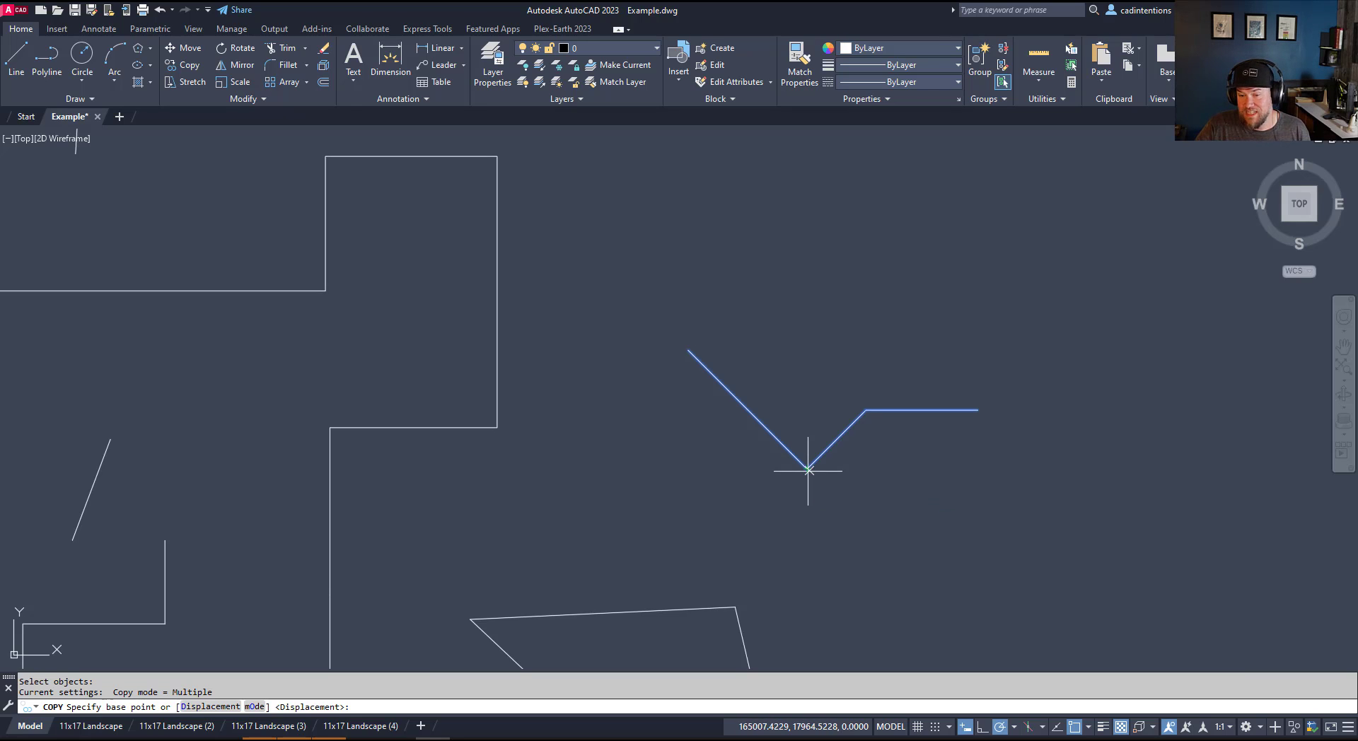
{"action": "left_click", "coordinate": [806, 468]}
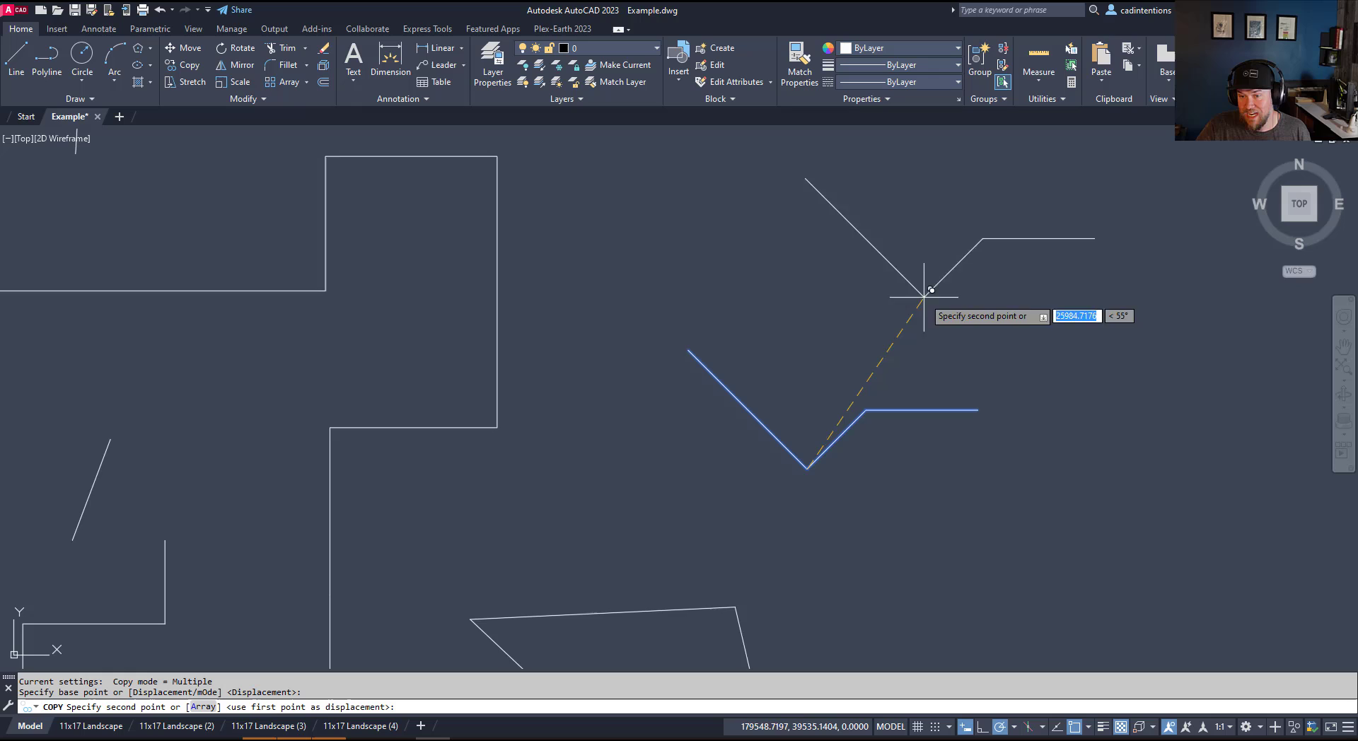
Step: Place one V copy at the stepped outline's corner and a second at the first copy's endpoint
{"action": "middle_click_drag", "start_coordinate": [808, 256], "coordinate": [971, 491]}
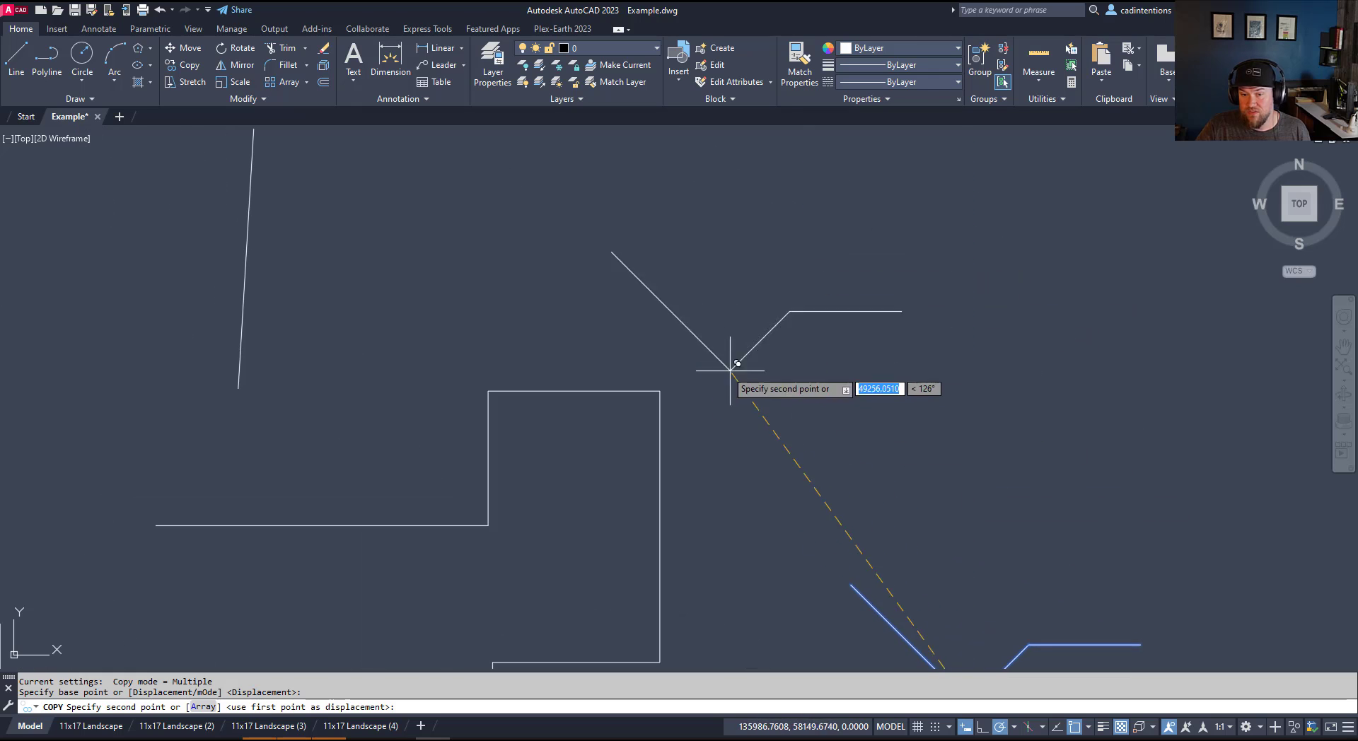
{"action": "left_click", "coordinate": [659, 391]}
{"action": "scroll", "coordinate": [846, 428], "scroll_direction": "down", "scroll_amount": 2}
{"action": "left_click", "coordinate": [817, 351]}
{"action": "key", "text": "Escape"}
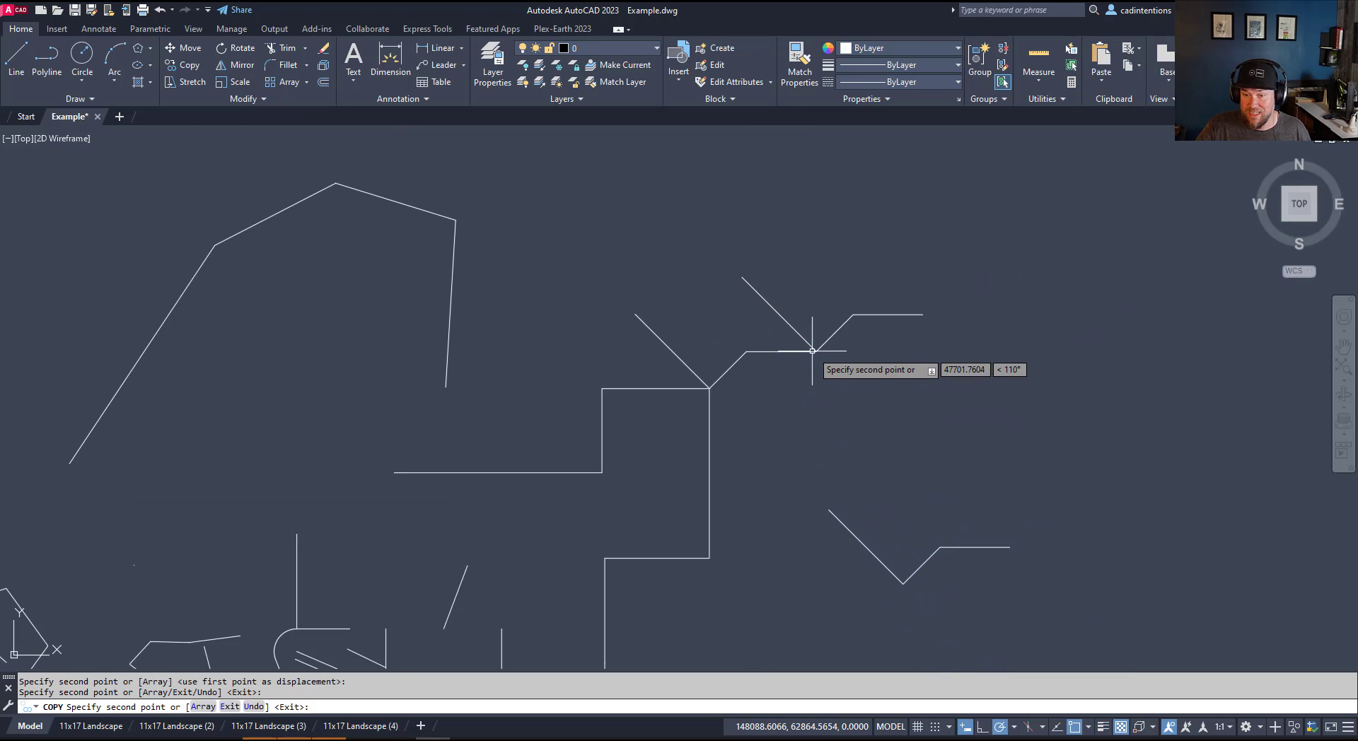
{"action": "key", "text": "Escape"}
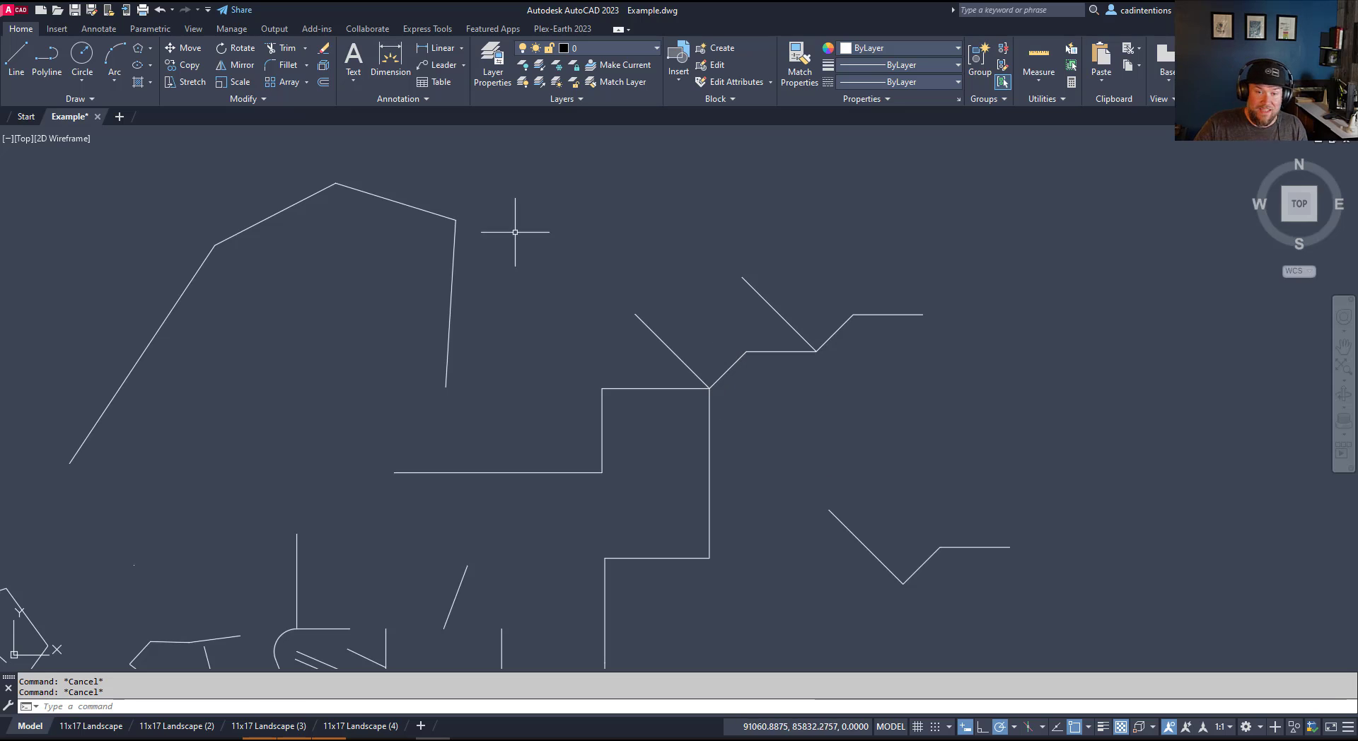
{"action": "mouse_move", "coordinate": [597, 307]}
{"action": "middle_mouse_down"}
{"action": "mouse_move", "coordinate": [689, 315]}
{"action": "mouse_move", "coordinate": [757, 354]}
{"action": "mouse_move", "coordinate": [758, 266]}
{"action": "middle_mouse_up"}
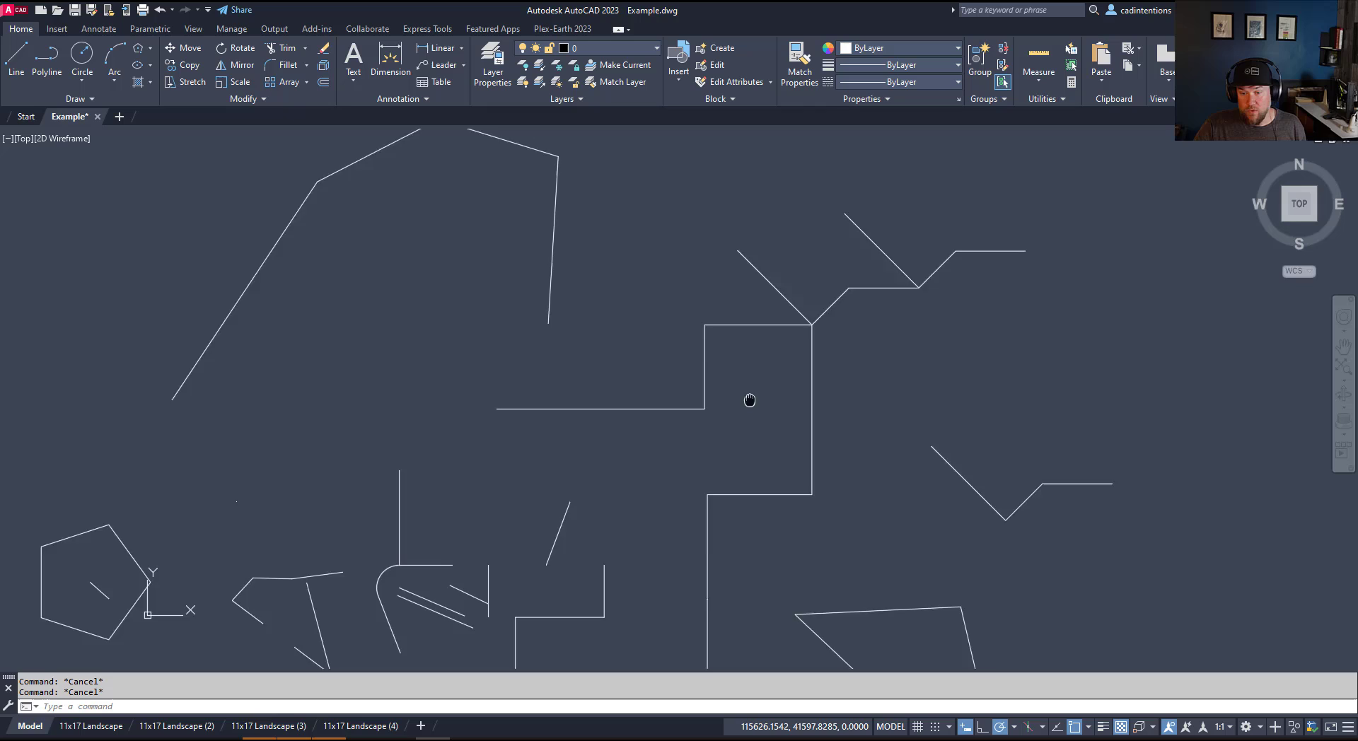
Step: Try COPYBASE with the stepped outline's lower corner as base point, then abandon it
{"action": "middle_click_drag", "start_coordinate": [749, 398], "coordinate": [749, 276]}
{"action": "scroll", "coordinate": [760, 337], "scroll_direction": "down", "scroll_amount": 5}
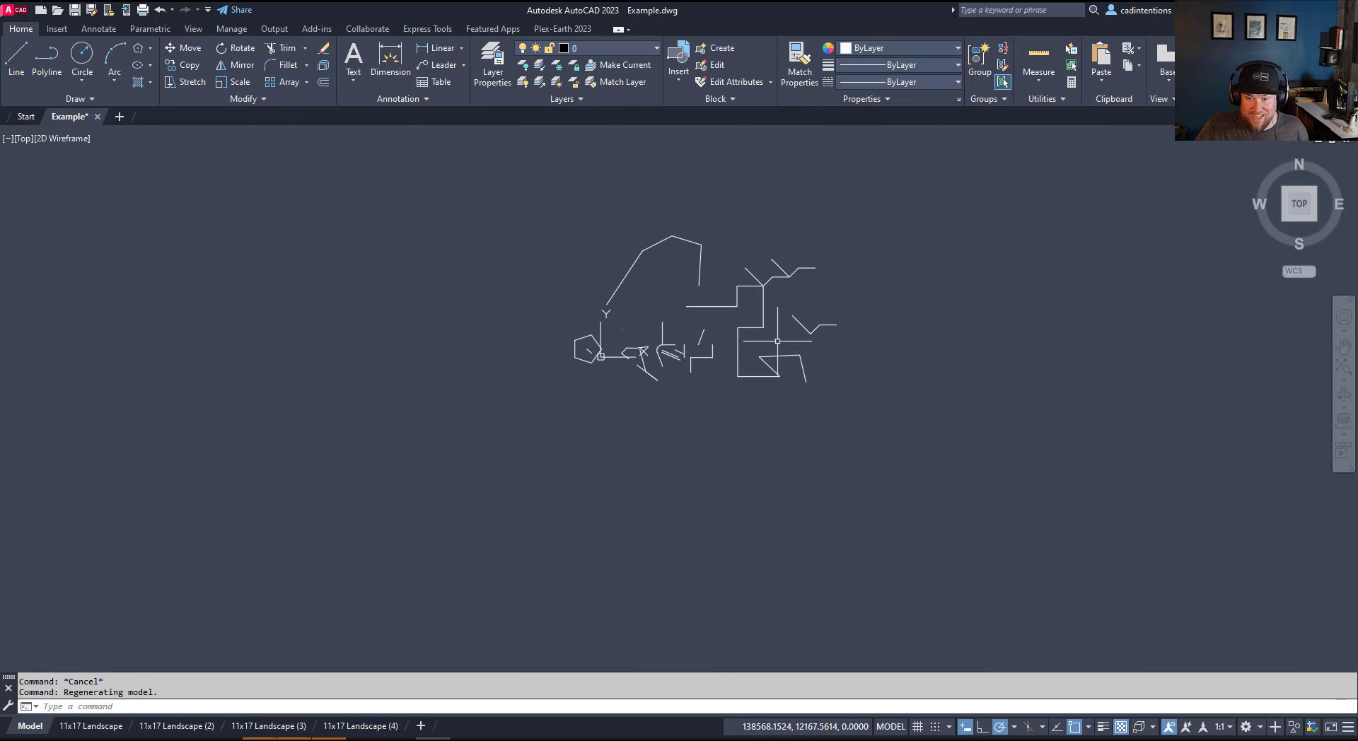
{"action": "key", "text": "ctrl+shift+c"}
{"action": "scroll", "coordinate": [780, 348], "scroll_direction": "up", "scroll_amount": 4}
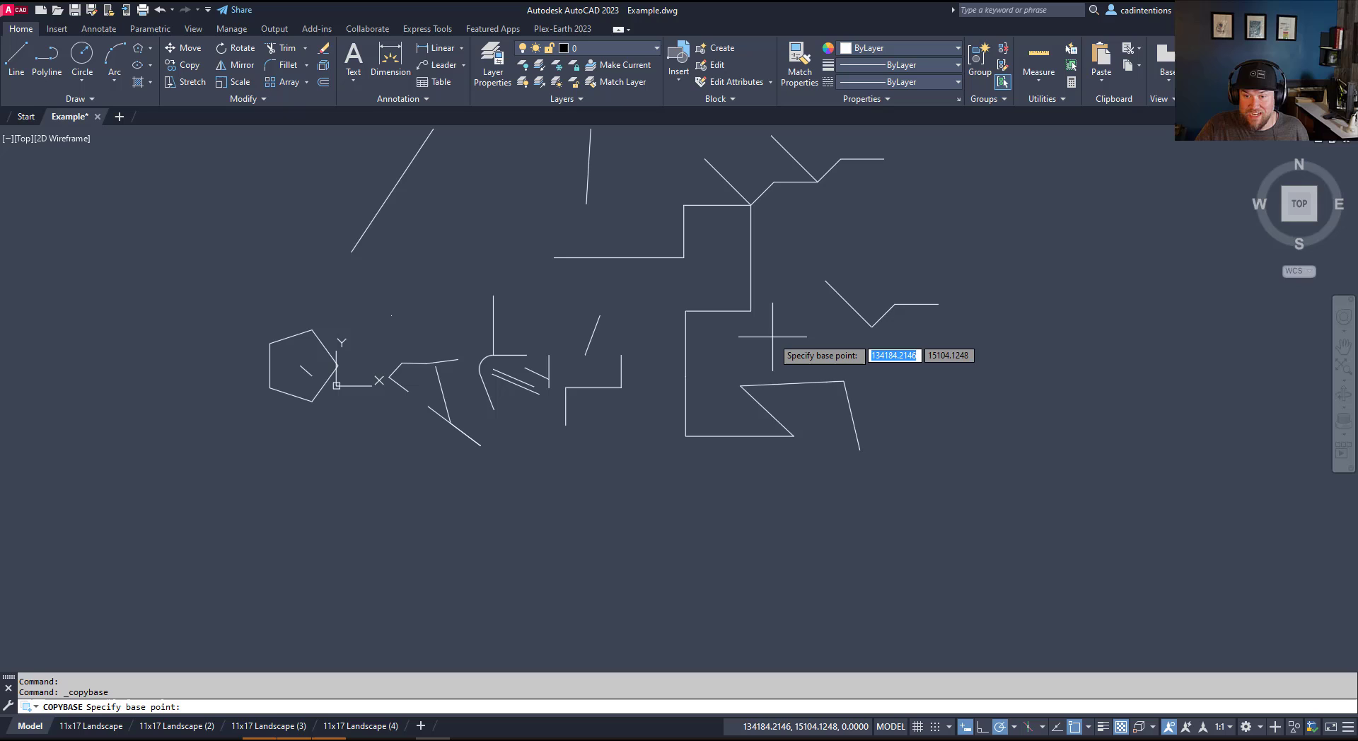
{"action": "left_click", "coordinate": [686, 436]}
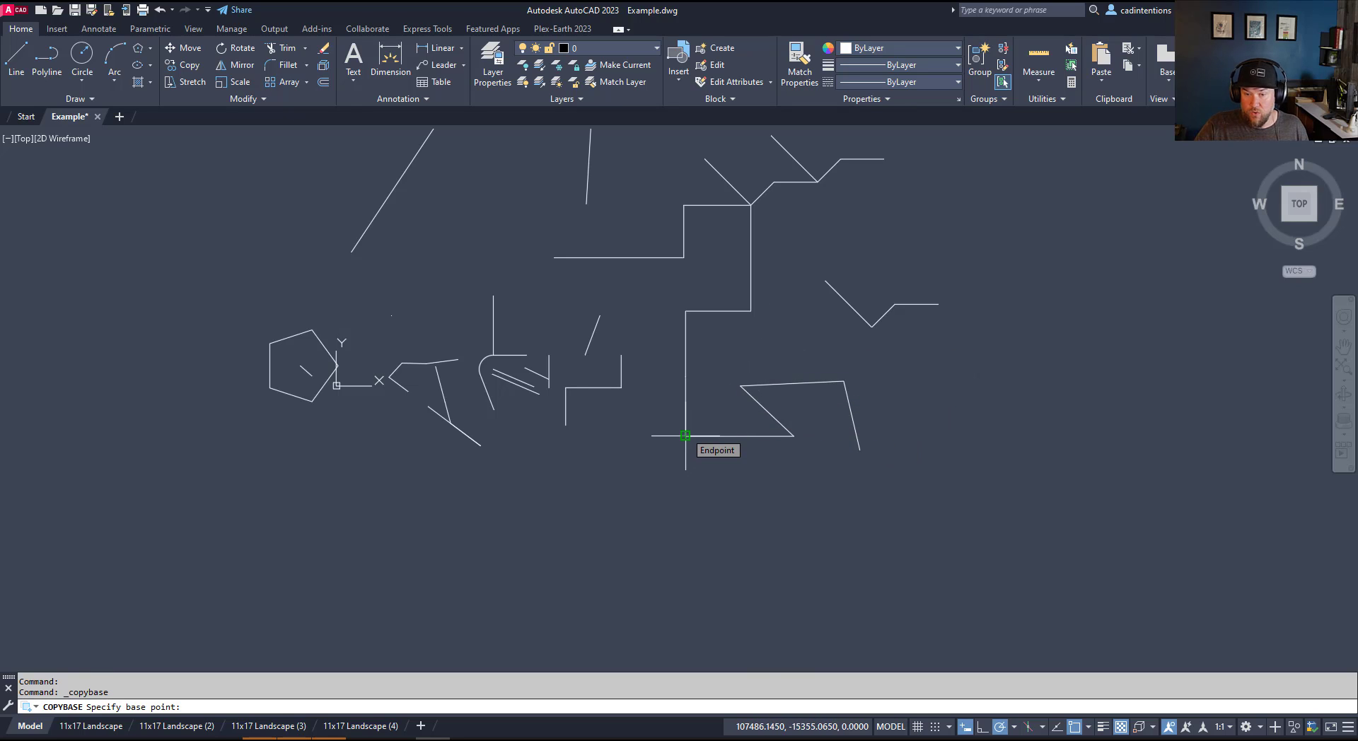
{"action": "key", "text": "Escape"}
{"action": "key", "text": "Escape"}
{"action": "key", "text": "Escape"}
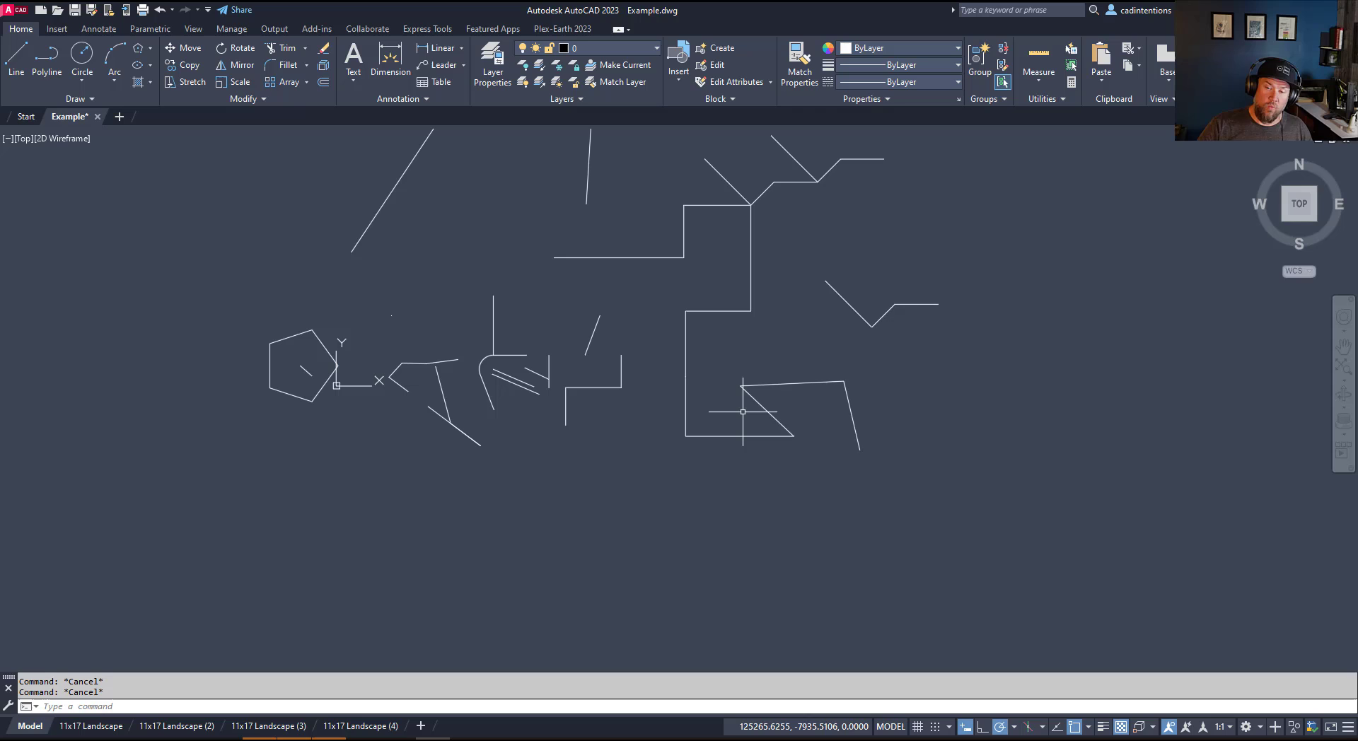
Step: Crossing-select the stepped polyline and angled lines and COPYBASE them with base point 0,0
{"action": "left_click", "coordinate": [731, 451]}
{"action": "left_click", "coordinate": [697, 411]}
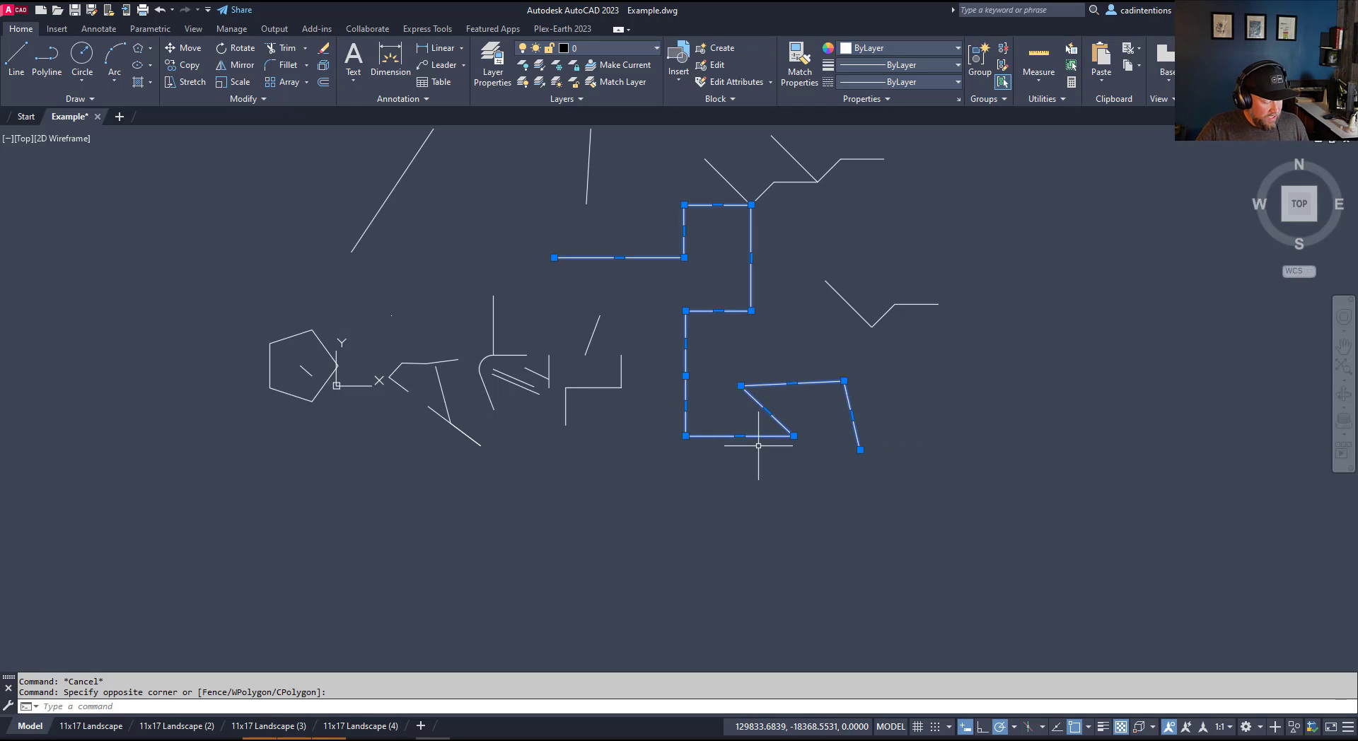
{"action": "key", "text": "ctrl+shift+c"}
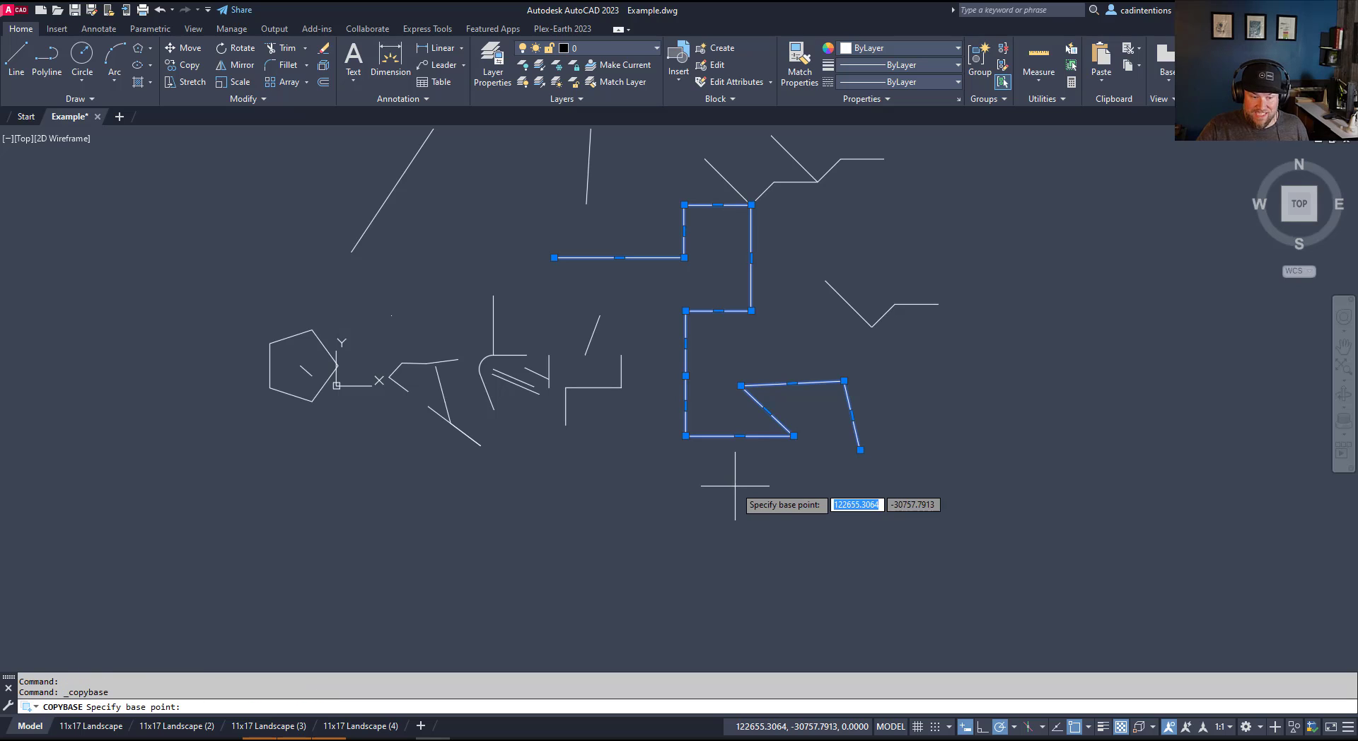
{"action": "type", "text": "0,0"}
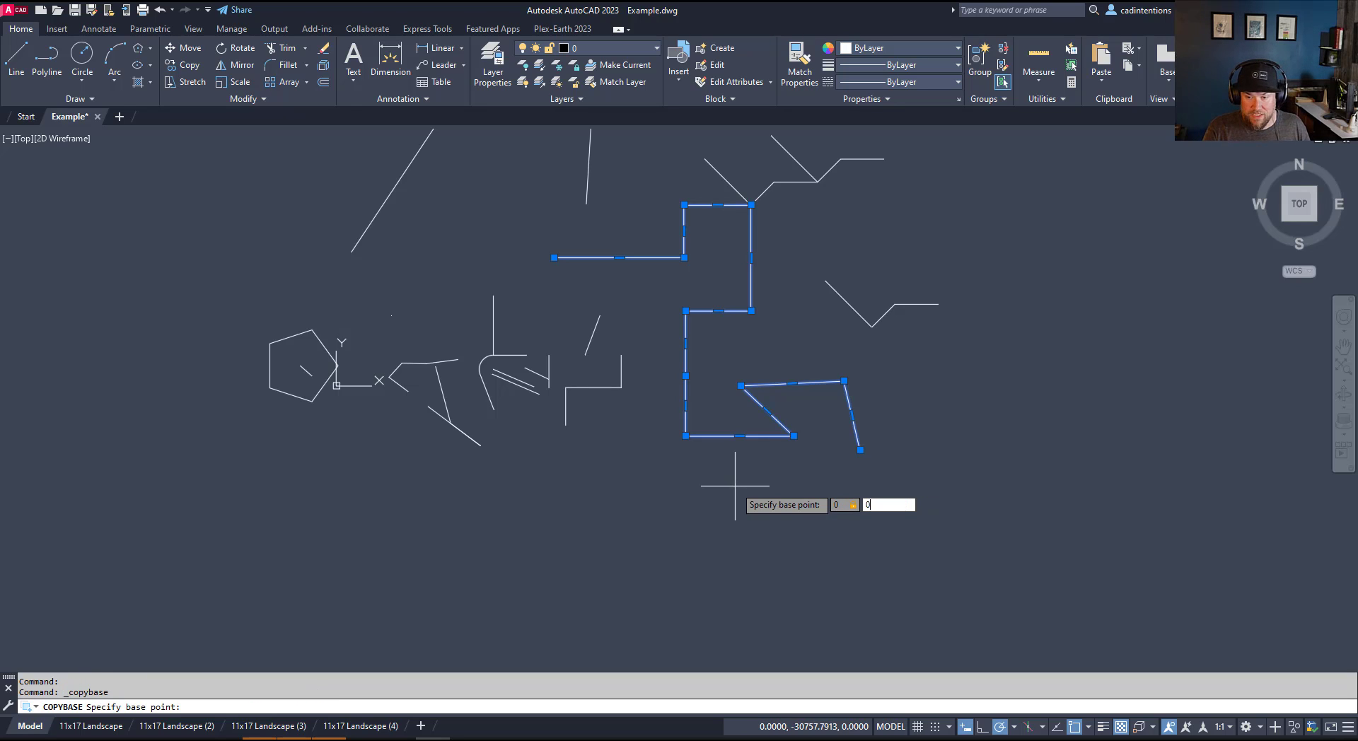
{"action": "key", "text": "Return"}
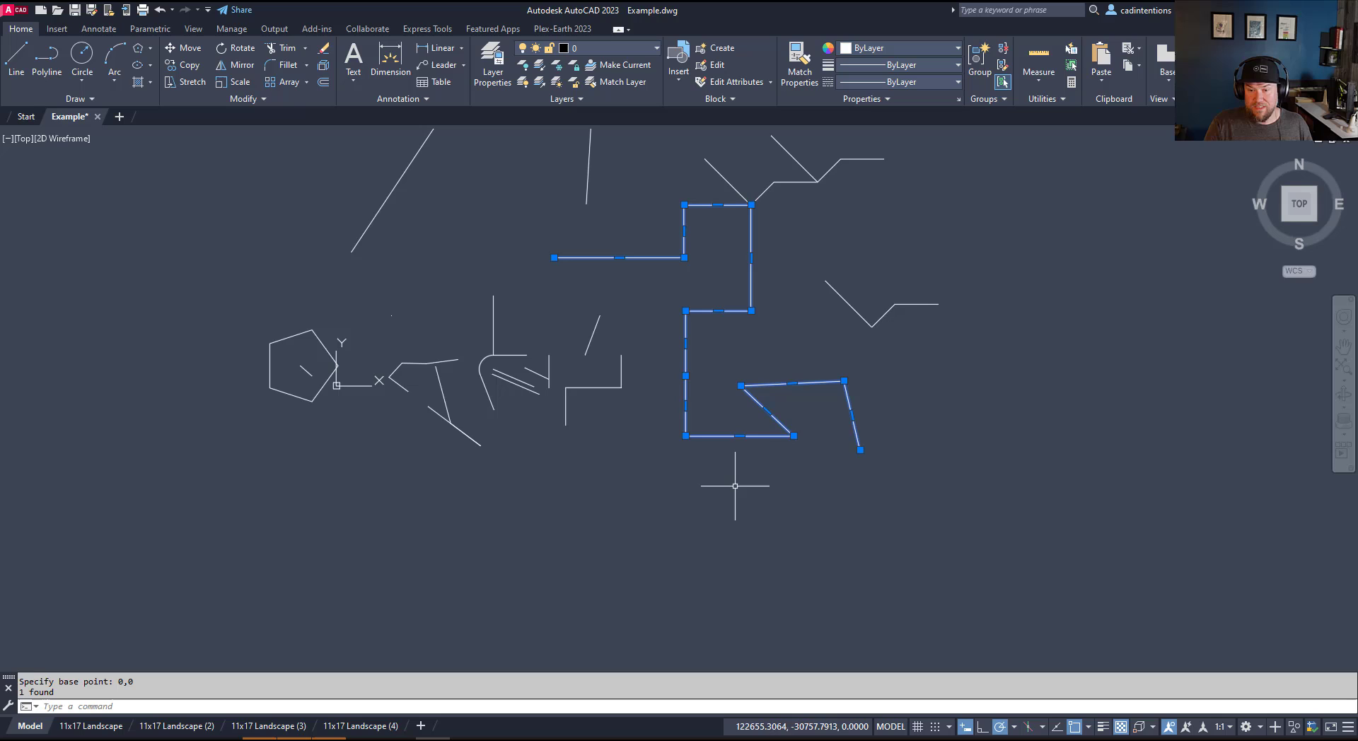
{"action": "scroll", "coordinate": [235, 566], "scroll_direction": "down", "scroll_amount": 5}
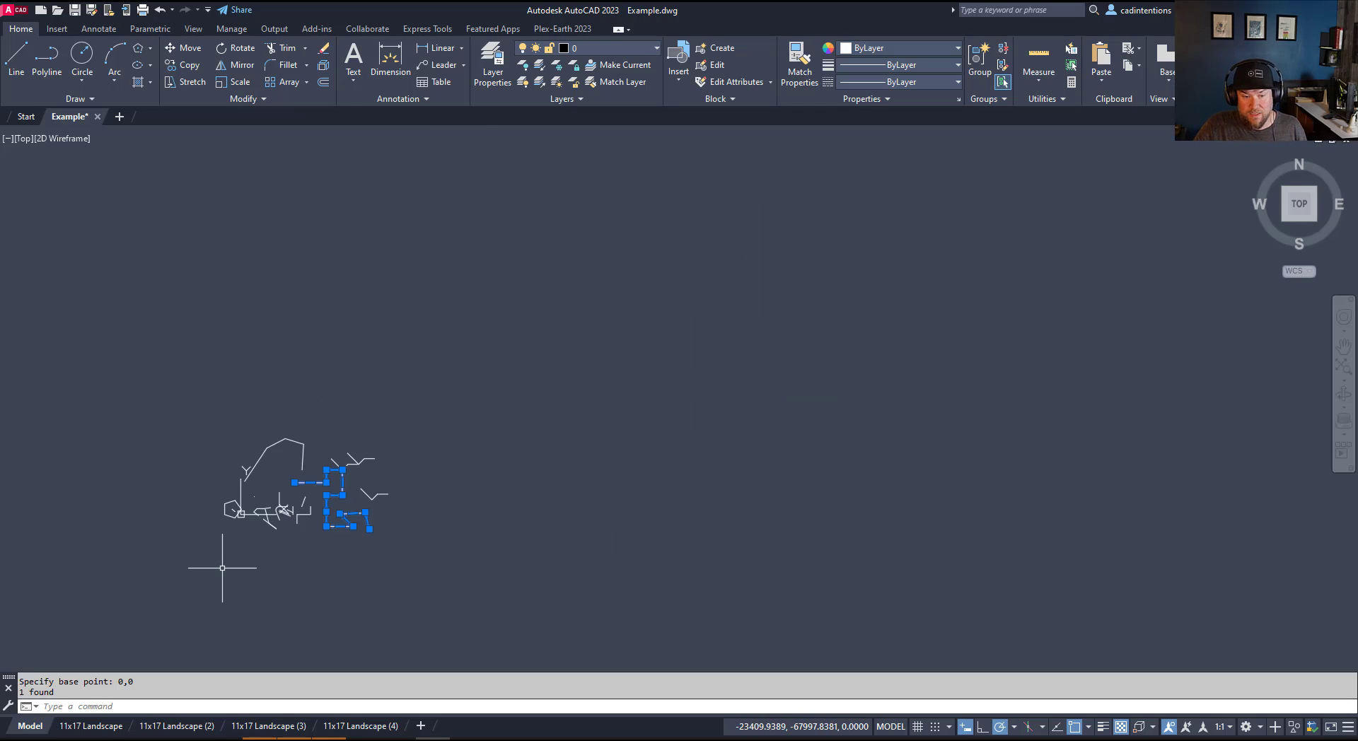
{"action": "key", "text": "Escape"}
{"action": "key", "text": "Escape"}
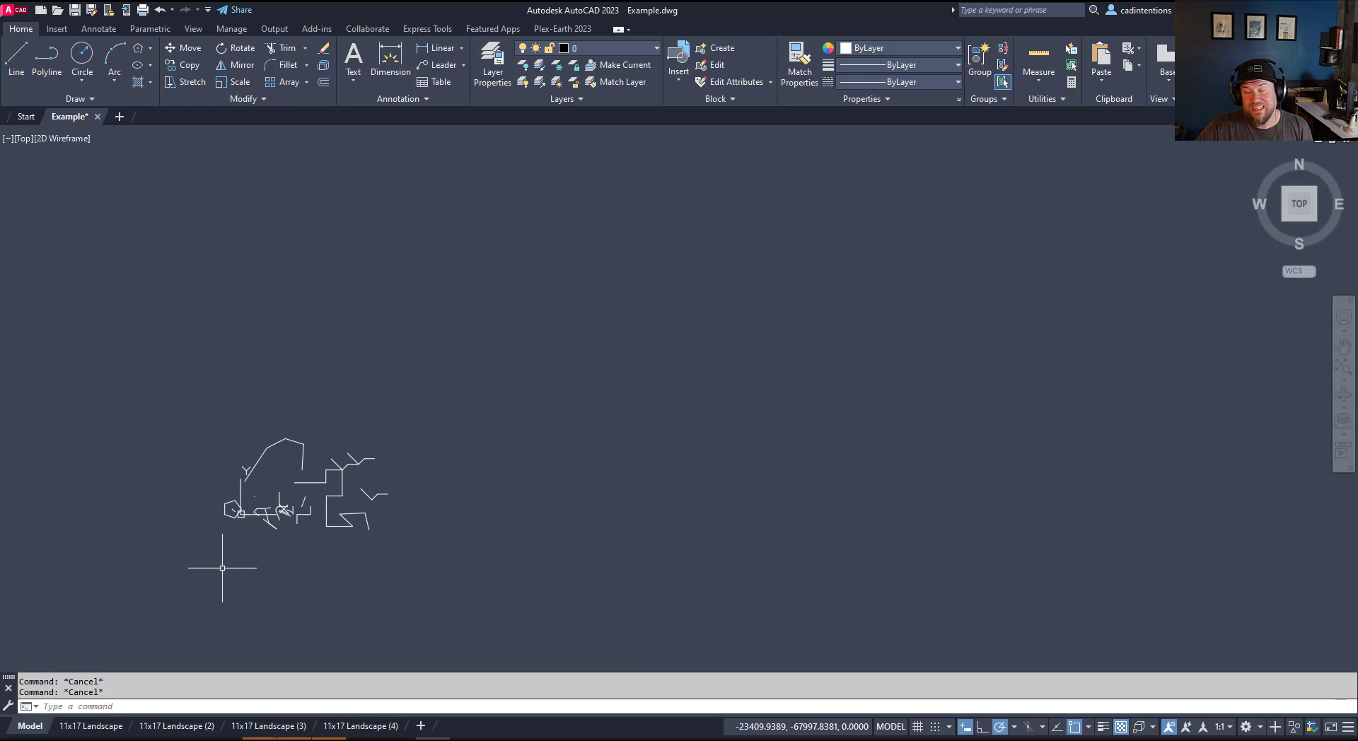
{"action": "scroll", "coordinate": [339, 484], "scroll_direction": "up", "scroll_amount": 5}
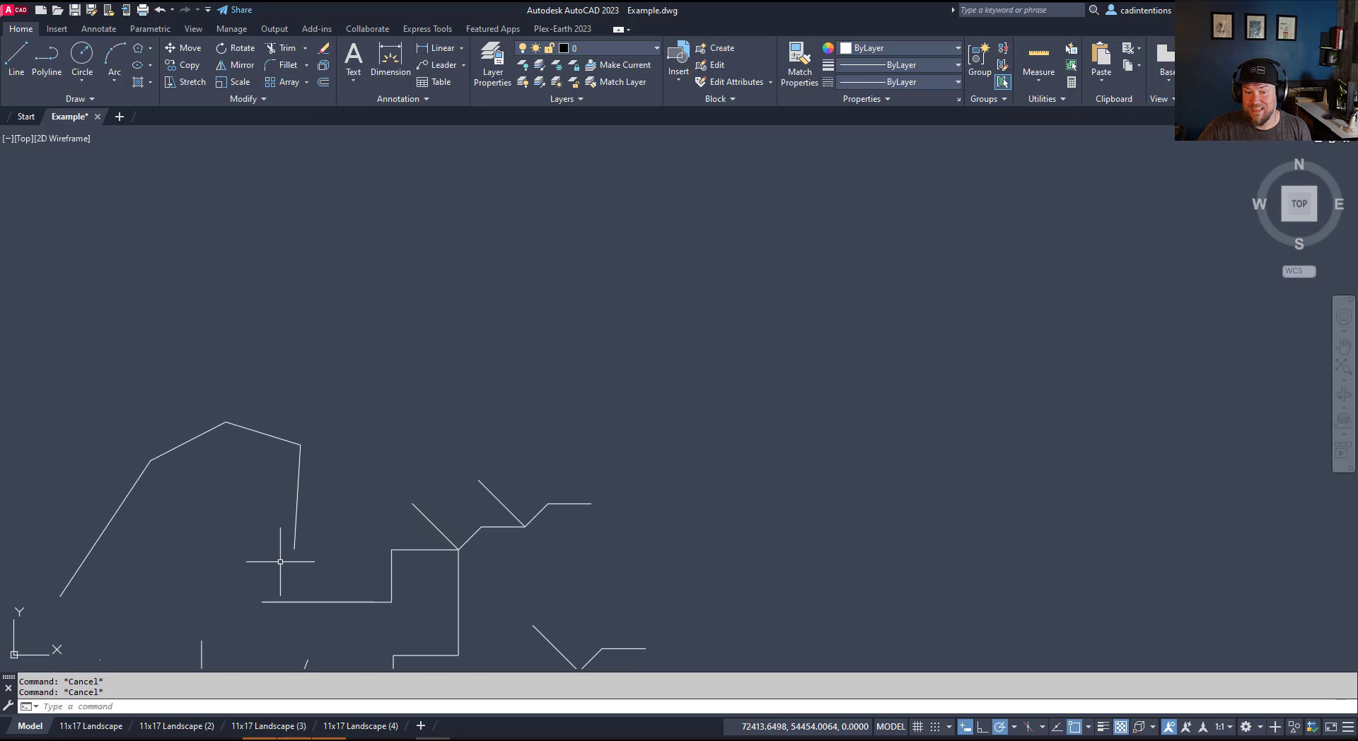
Step: Paste the copied stepped geometry at insertion point 0,0, exactly over the original
{"action": "middle_click_drag", "start_coordinate": [389, 570], "coordinate": [460, 391]}
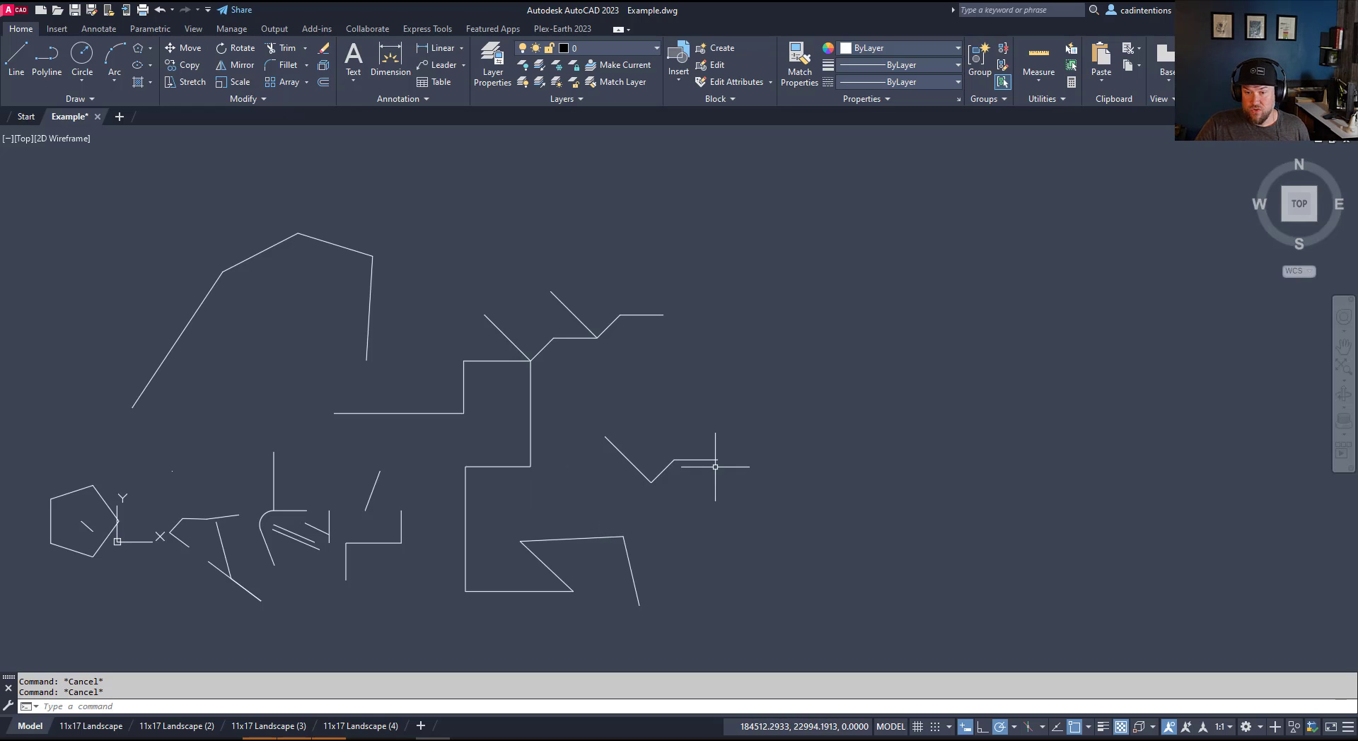
{"action": "key", "text": "ctrl+v"}
{"action": "scroll", "coordinate": [891, 456], "scroll_direction": "down", "scroll_amount": 4}
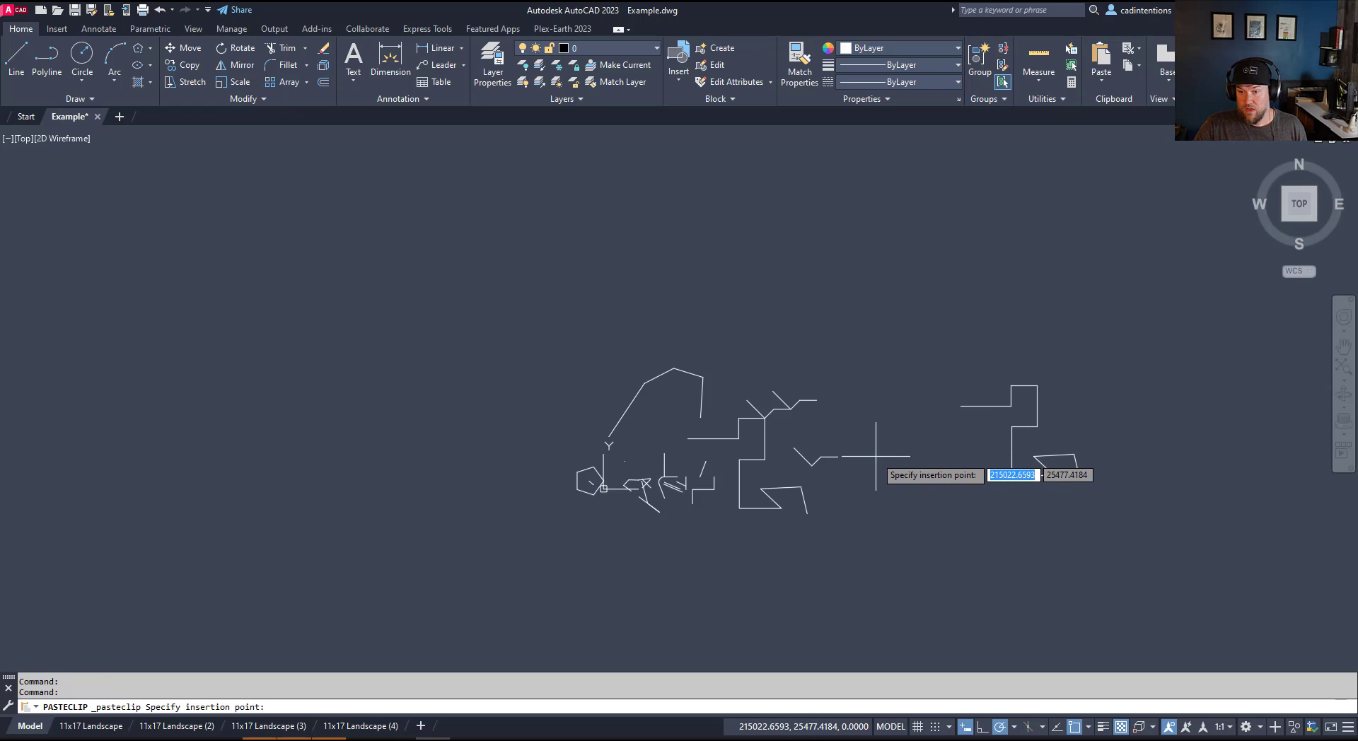
{"action": "middle_click_drag", "start_coordinate": [876, 457], "coordinate": [796, 447]}
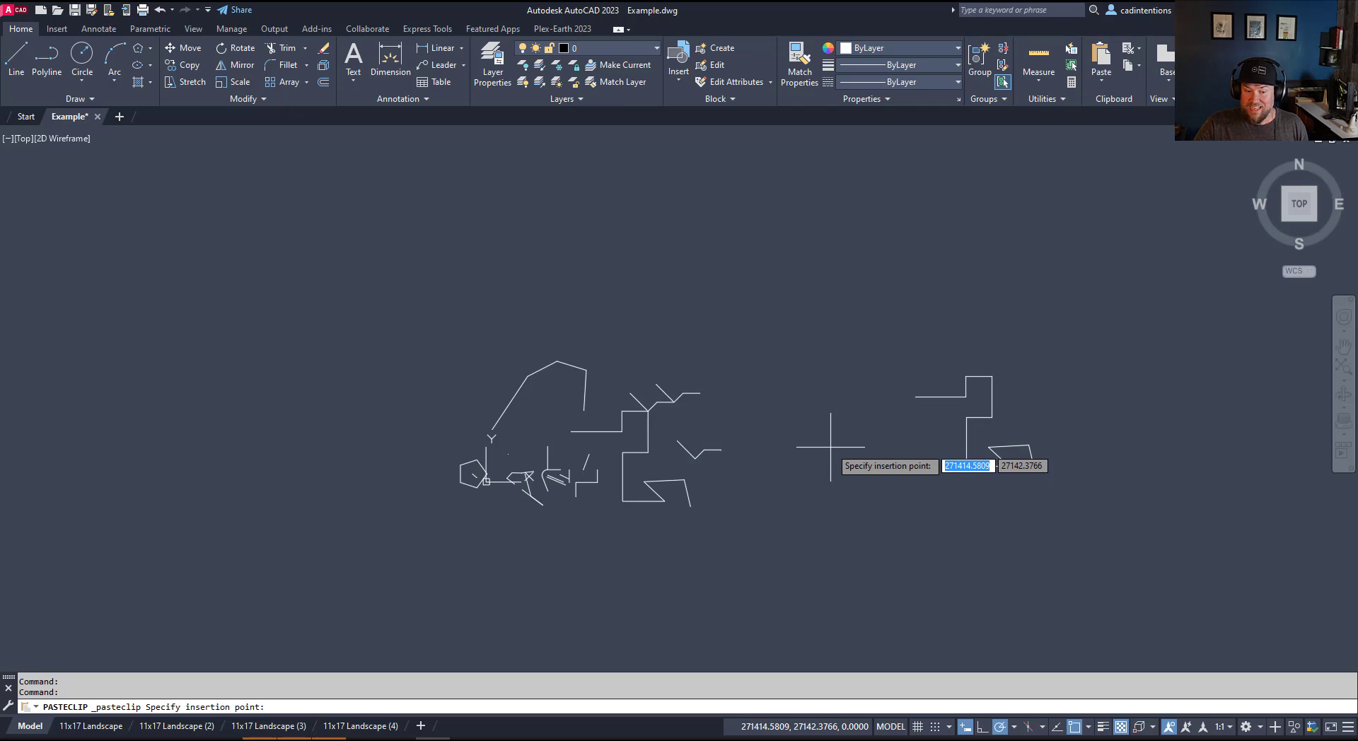
{"action": "type", "text": "0"}
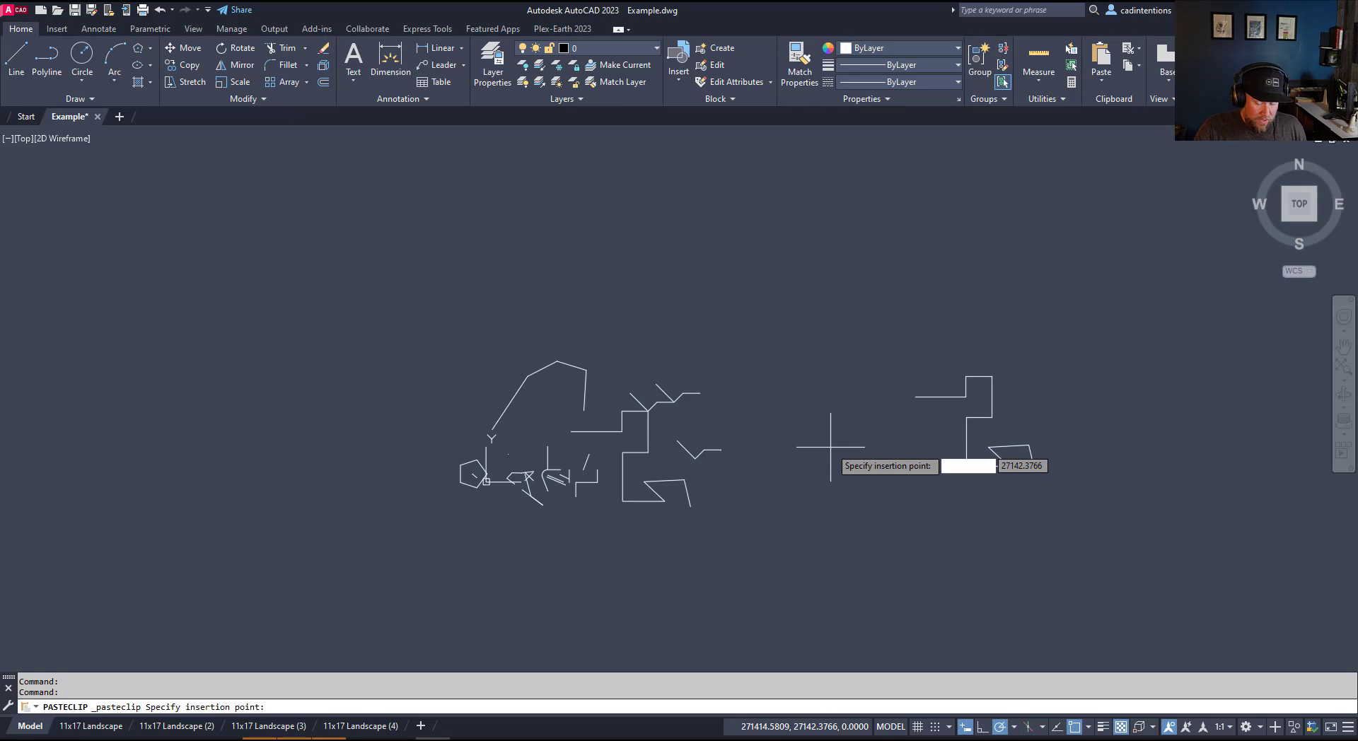
{"action": "key", "text": "Tab"}
{"action": "type", "text": "0"}
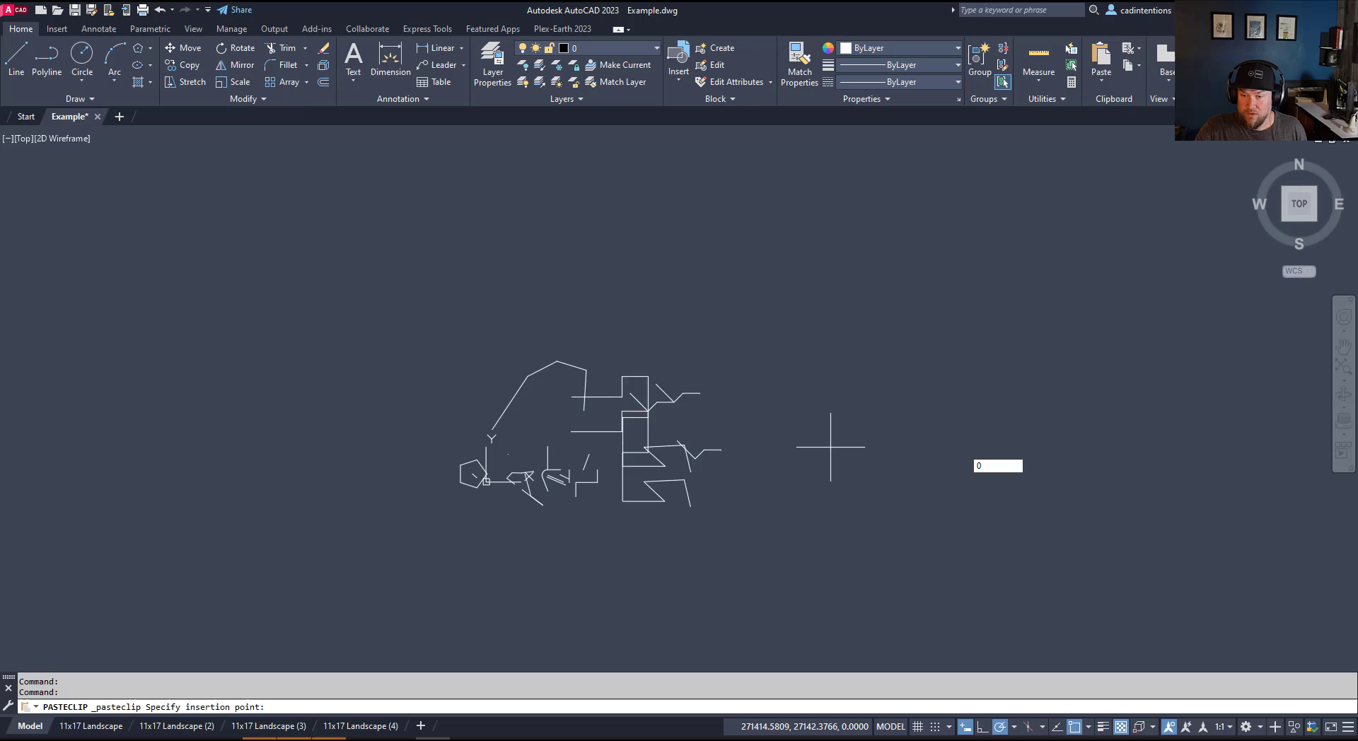
{"action": "key", "text": "Return"}
{"action": "key", "text": "Escape"}
{"action": "key", "text": "Escape"}
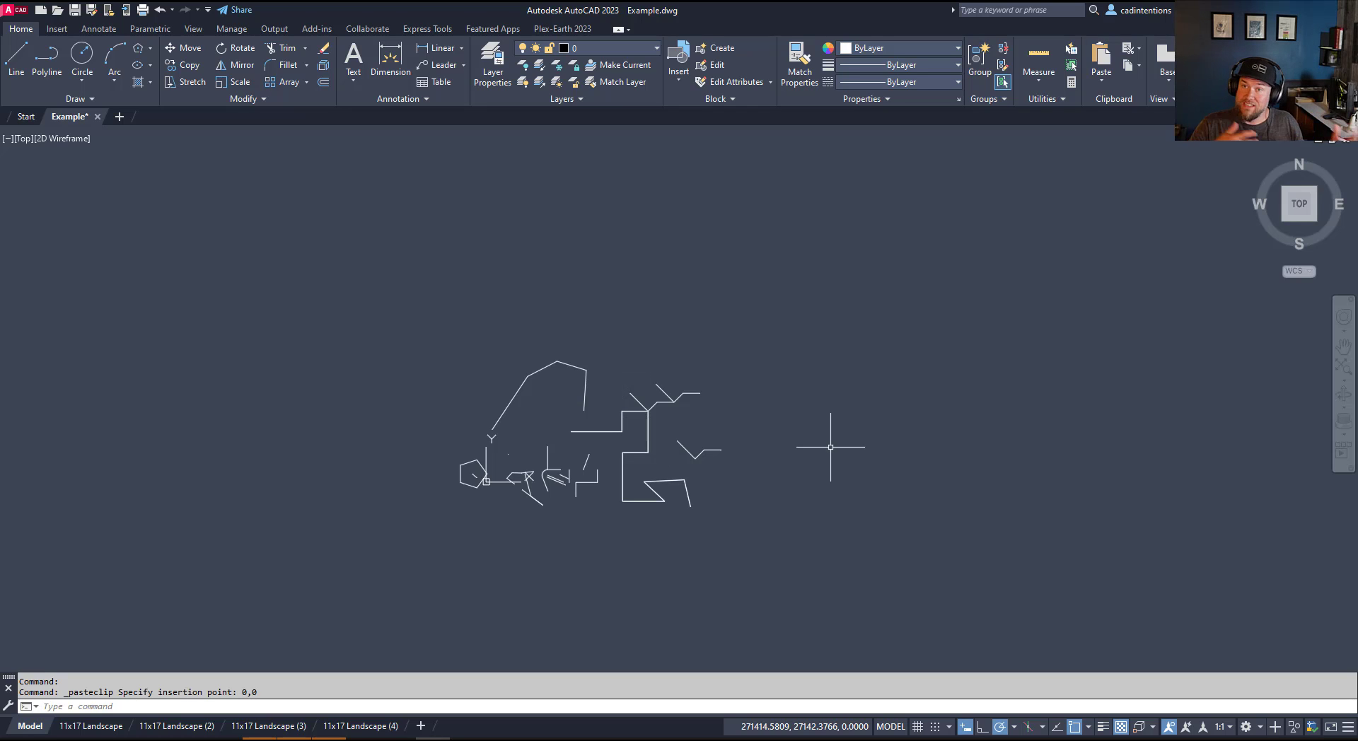
{"action": "scroll", "coordinate": [637, 481], "scroll_direction": "up", "scroll_amount": 4}
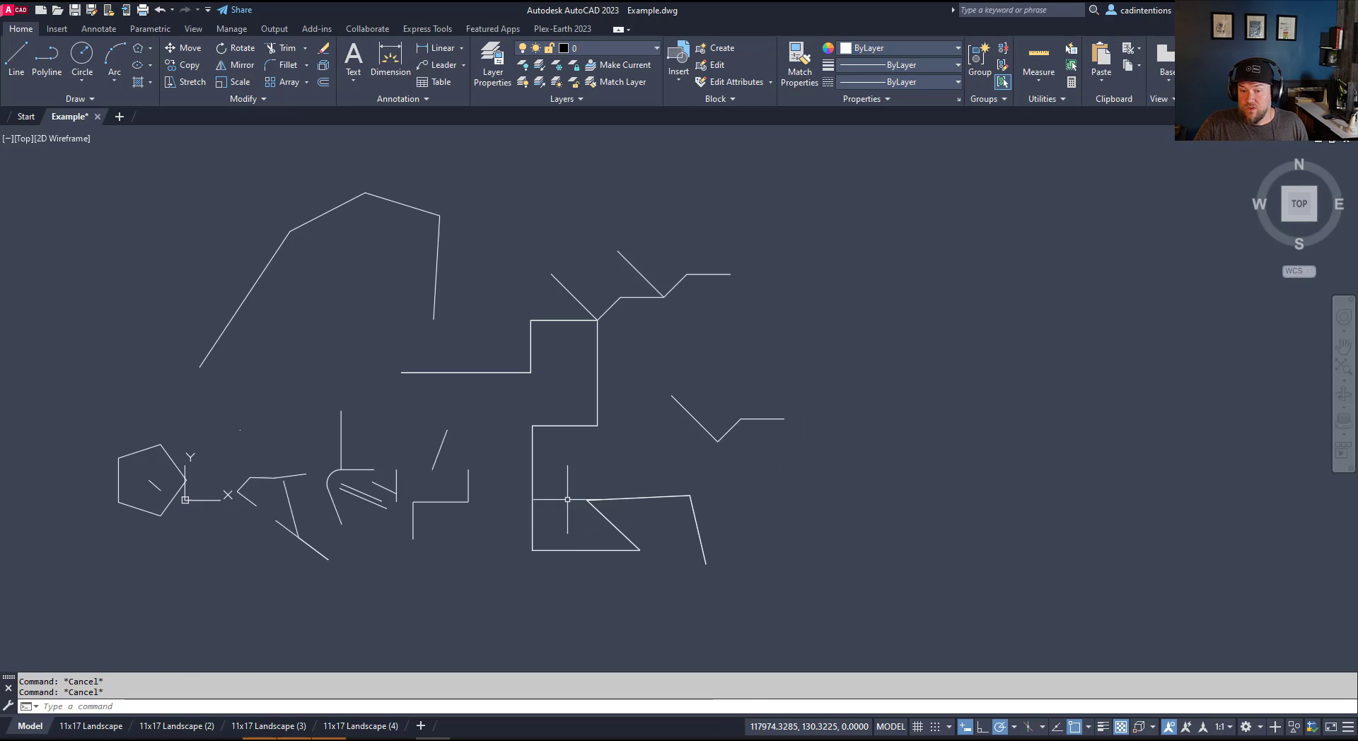
Step: Move the pasted stepped polyline to the right of the original
{"action": "left_click", "coordinate": [567, 550]}
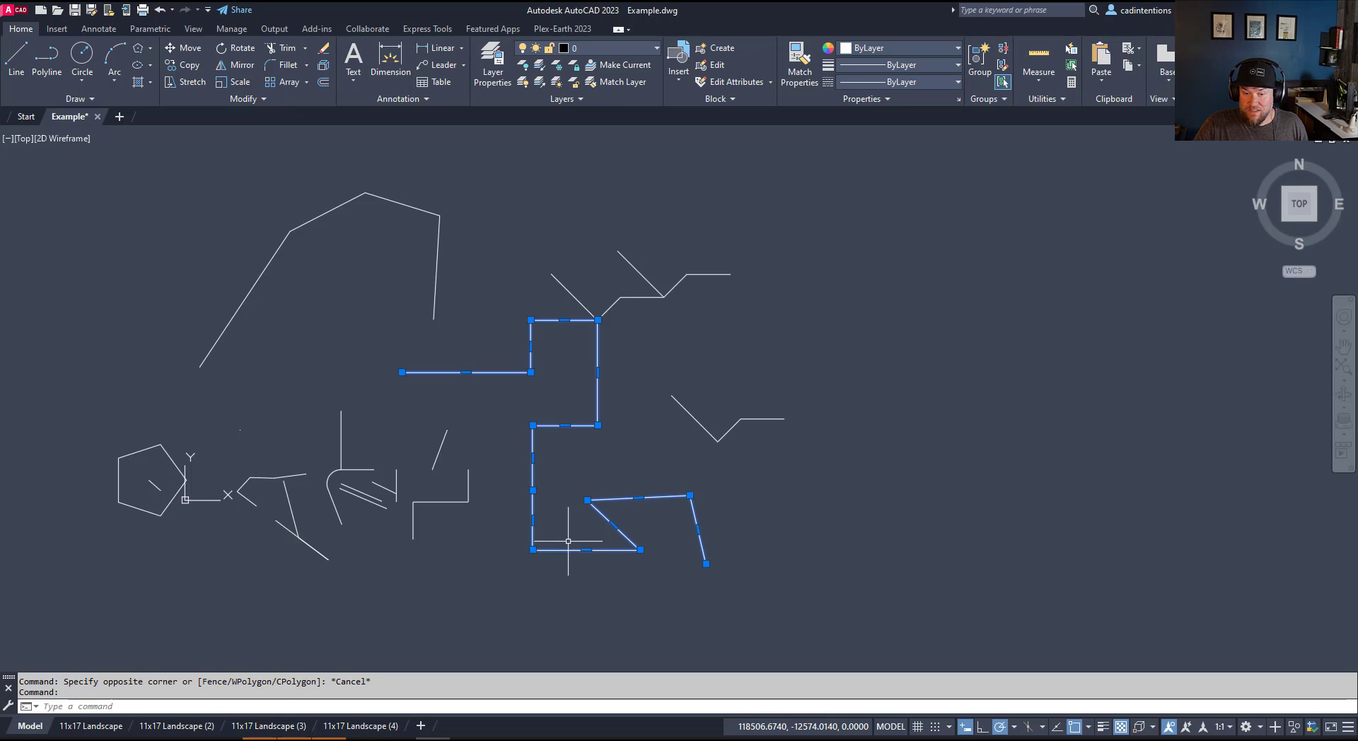
{"action": "type", "text": "m"}
{"action": "key", "text": "Return"}
{"action": "left_click", "coordinate": [512, 596]}
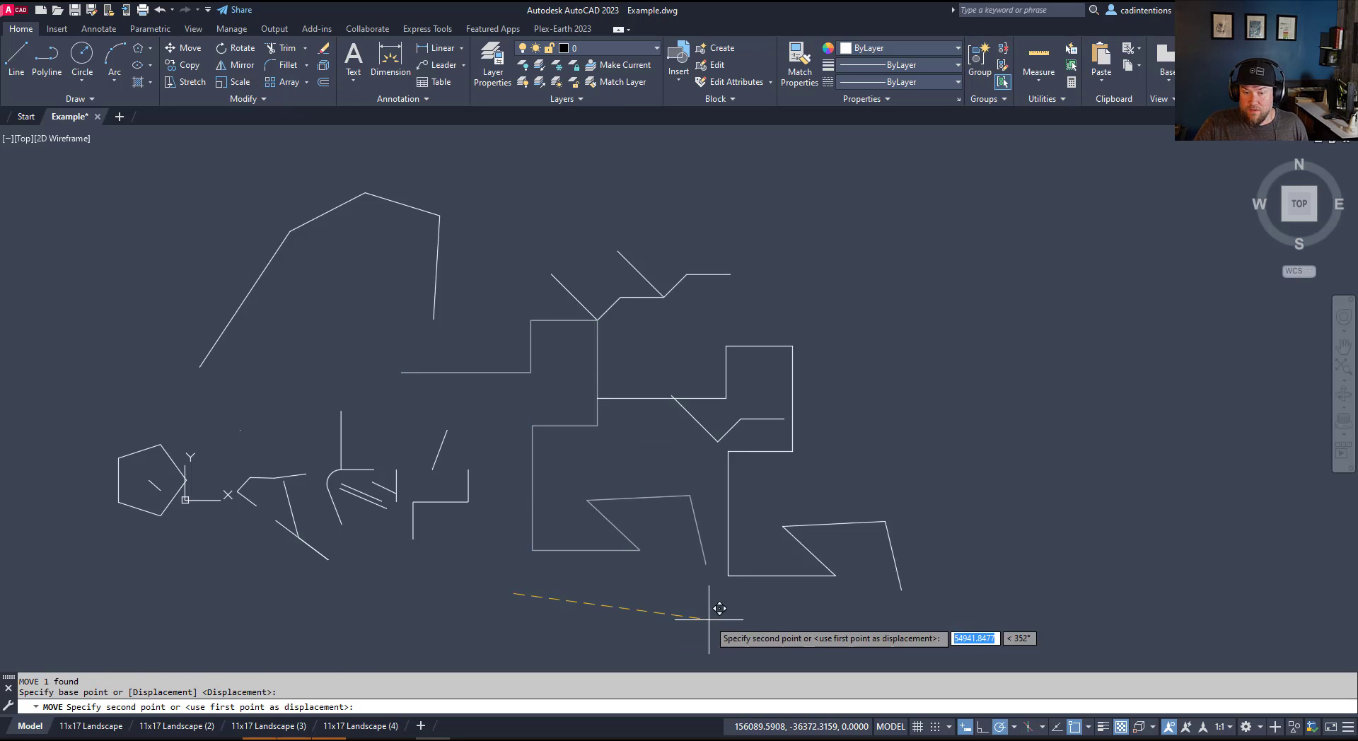
{"action": "key", "text": "Escape"}
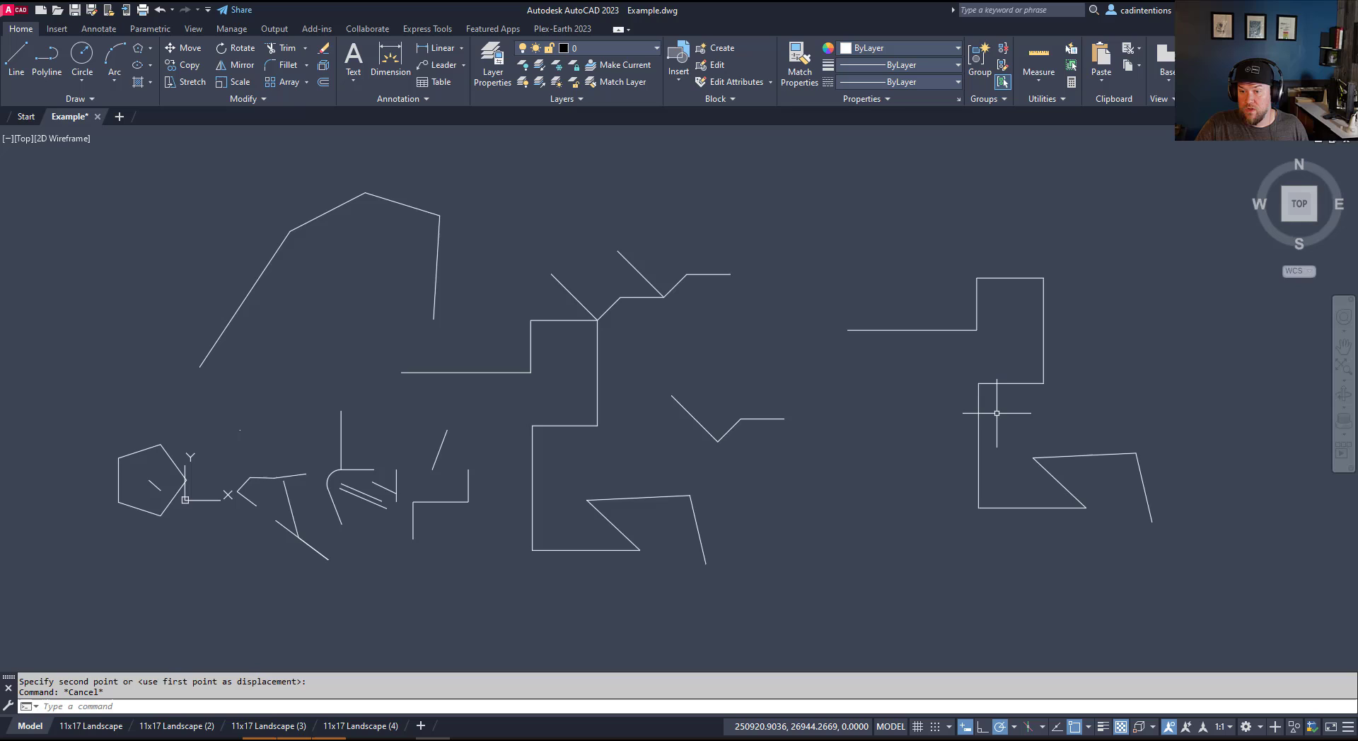
{"action": "key", "text": "Escape"}
{"action": "scroll", "coordinate": [791, 464], "scroll_direction": "down", "scroll_amount": 2}
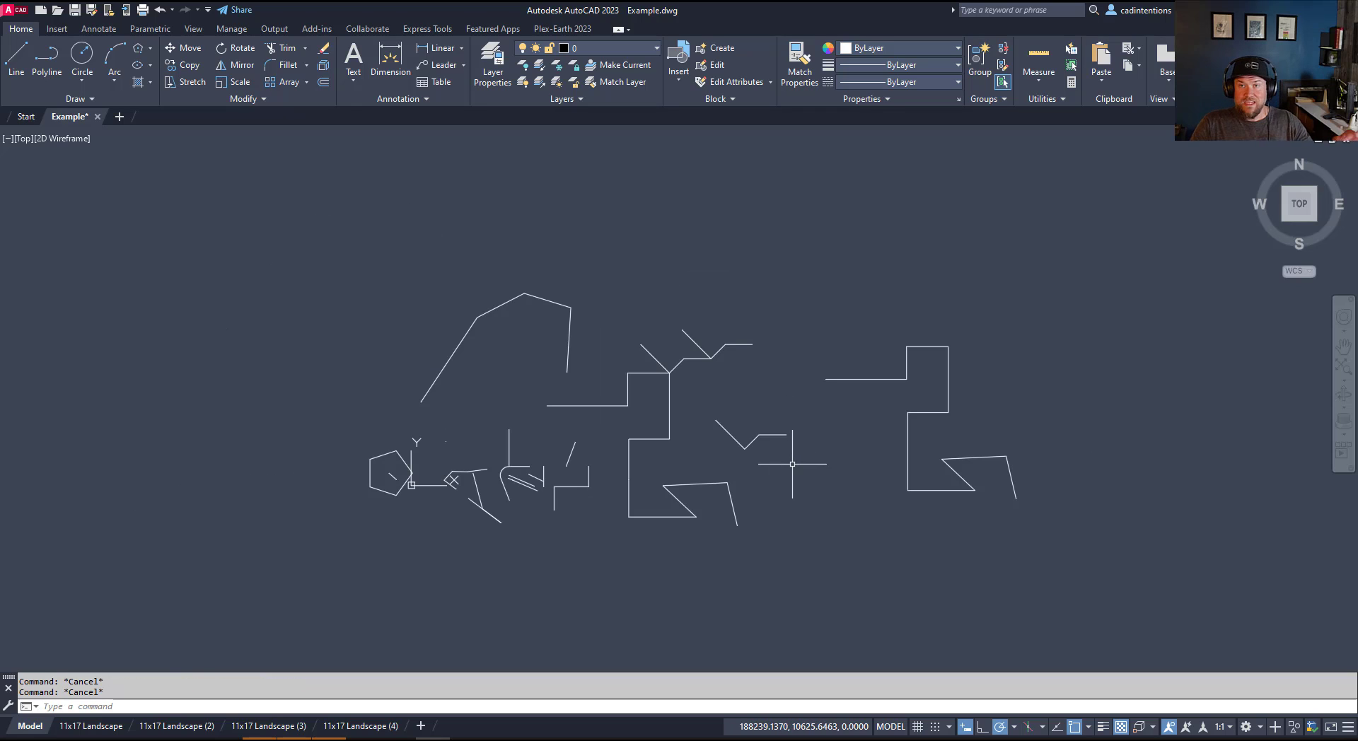